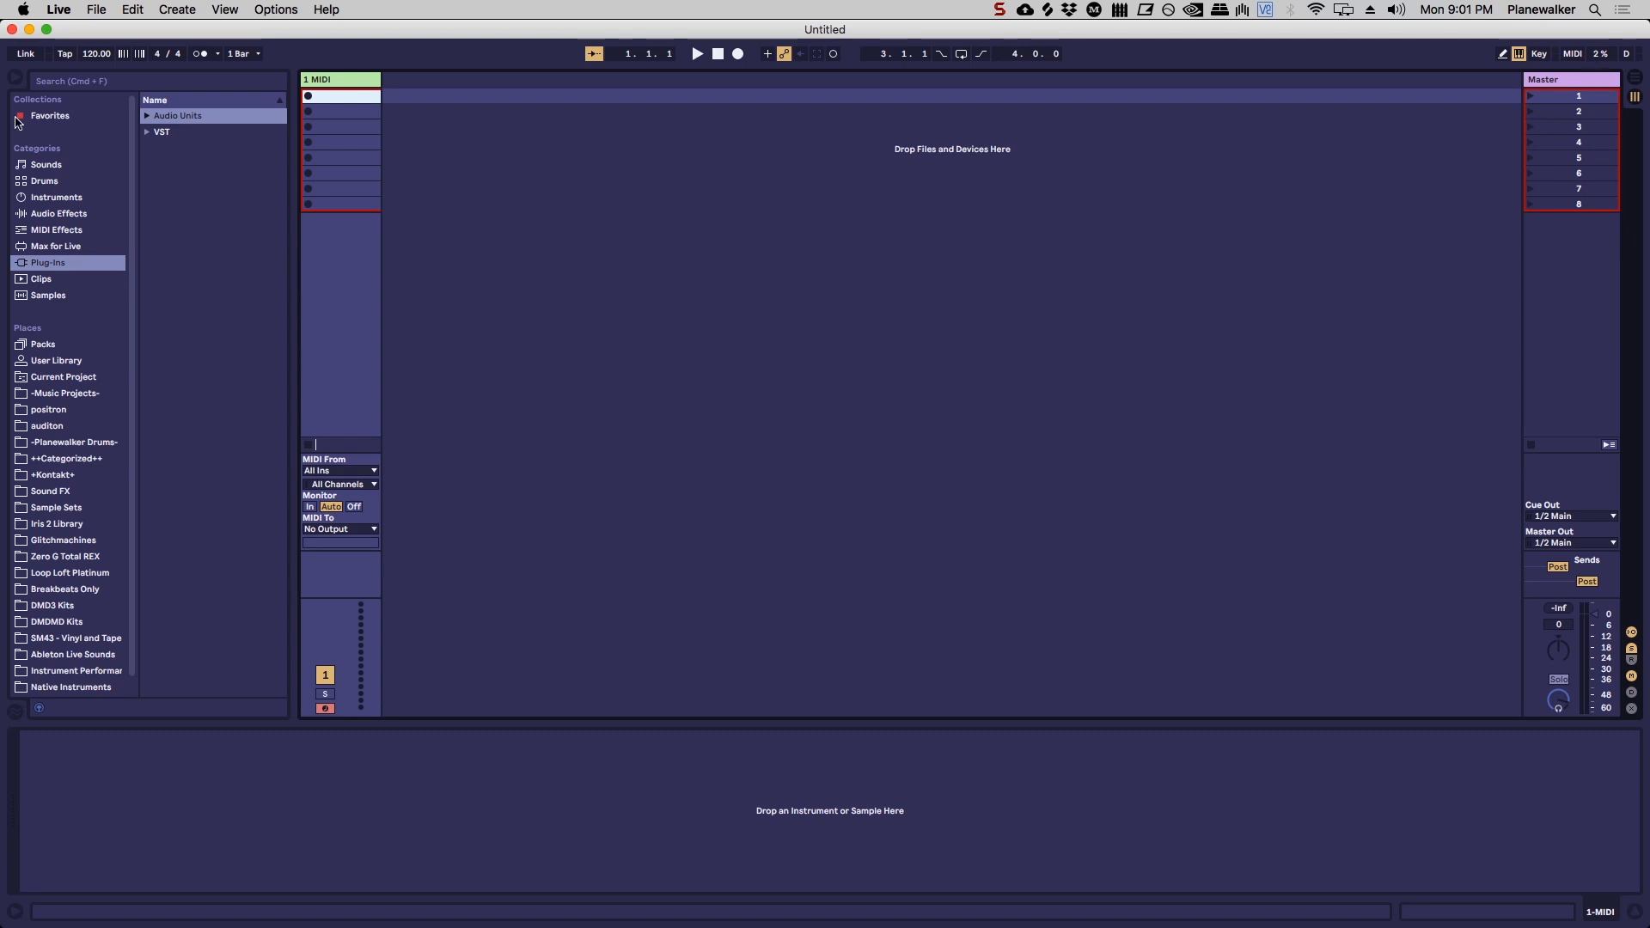
Step: Look at the File/Folder preferences with the option to save the current set as default, and close the preferences
{"action": "left_click", "coordinate": [59, 11]}
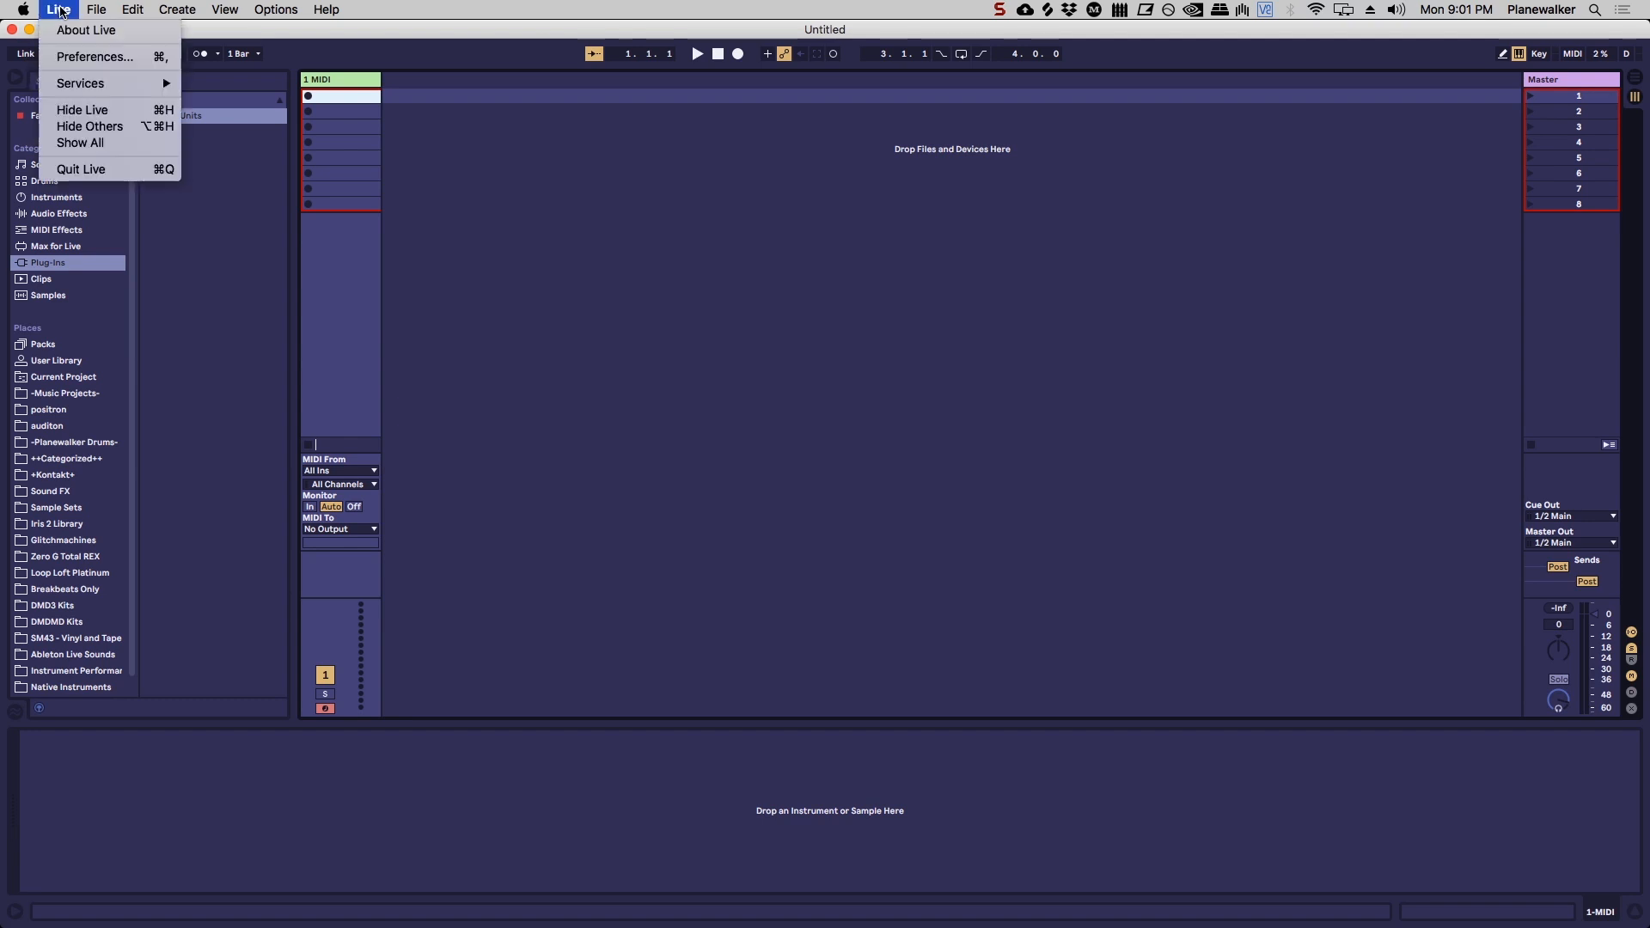
{"action": "left_click", "coordinate": [90, 57]}
{"action": "left_click", "coordinate": [666, 262]}
{"action": "left_click", "coordinate": [657, 350]}
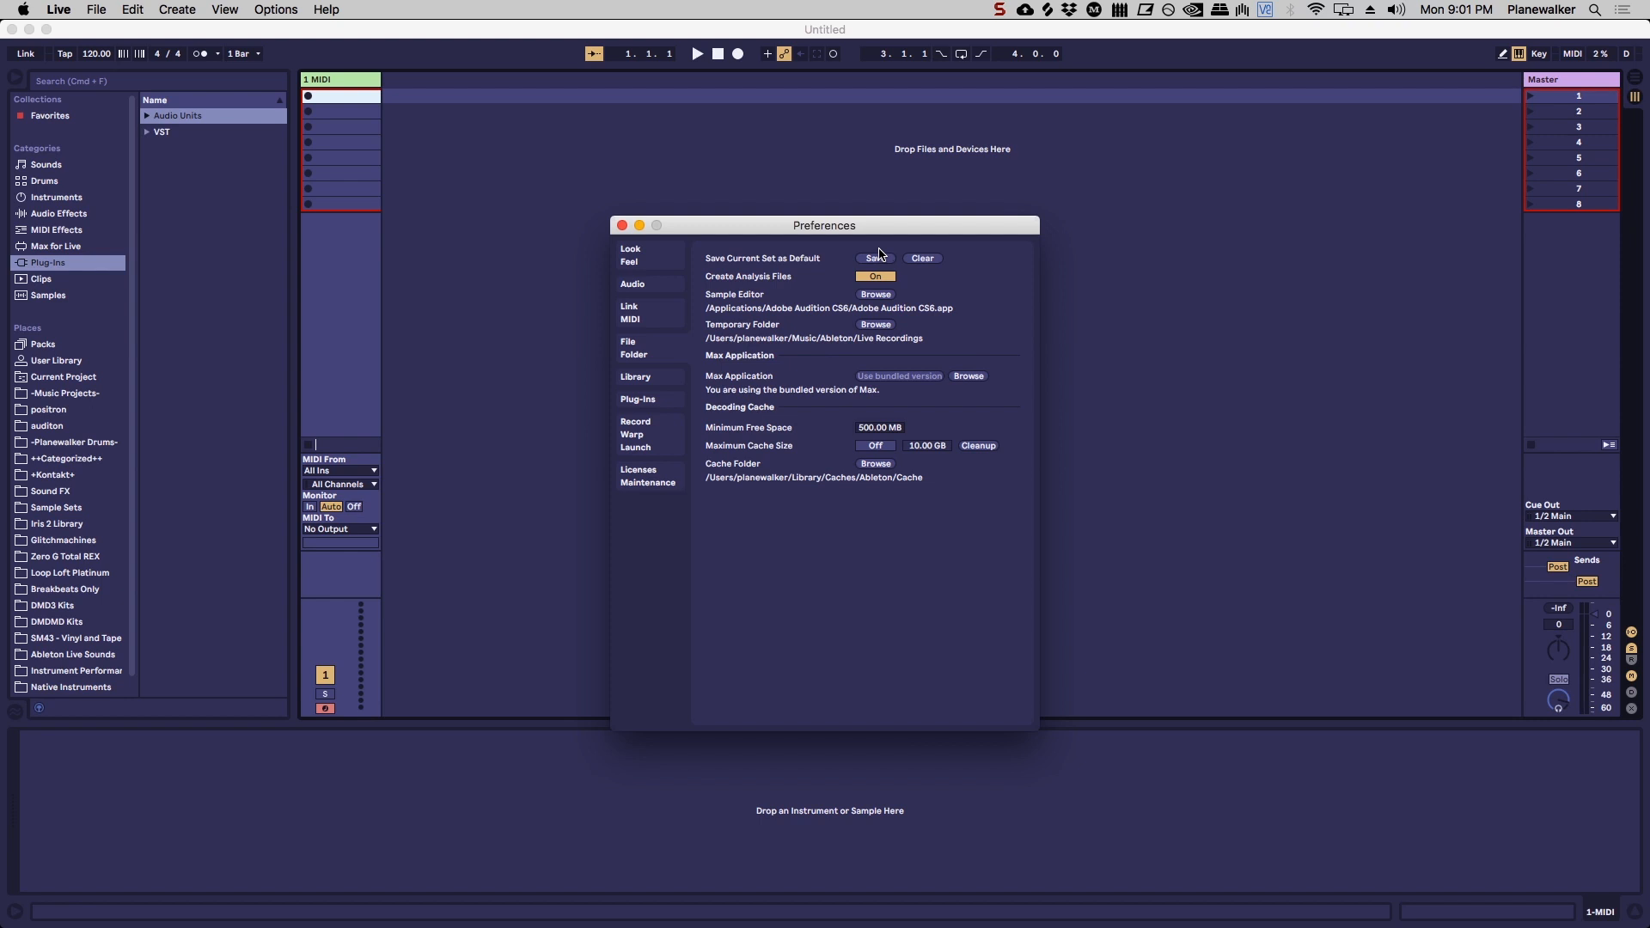
{"action": "left_click", "coordinate": [622, 225]}
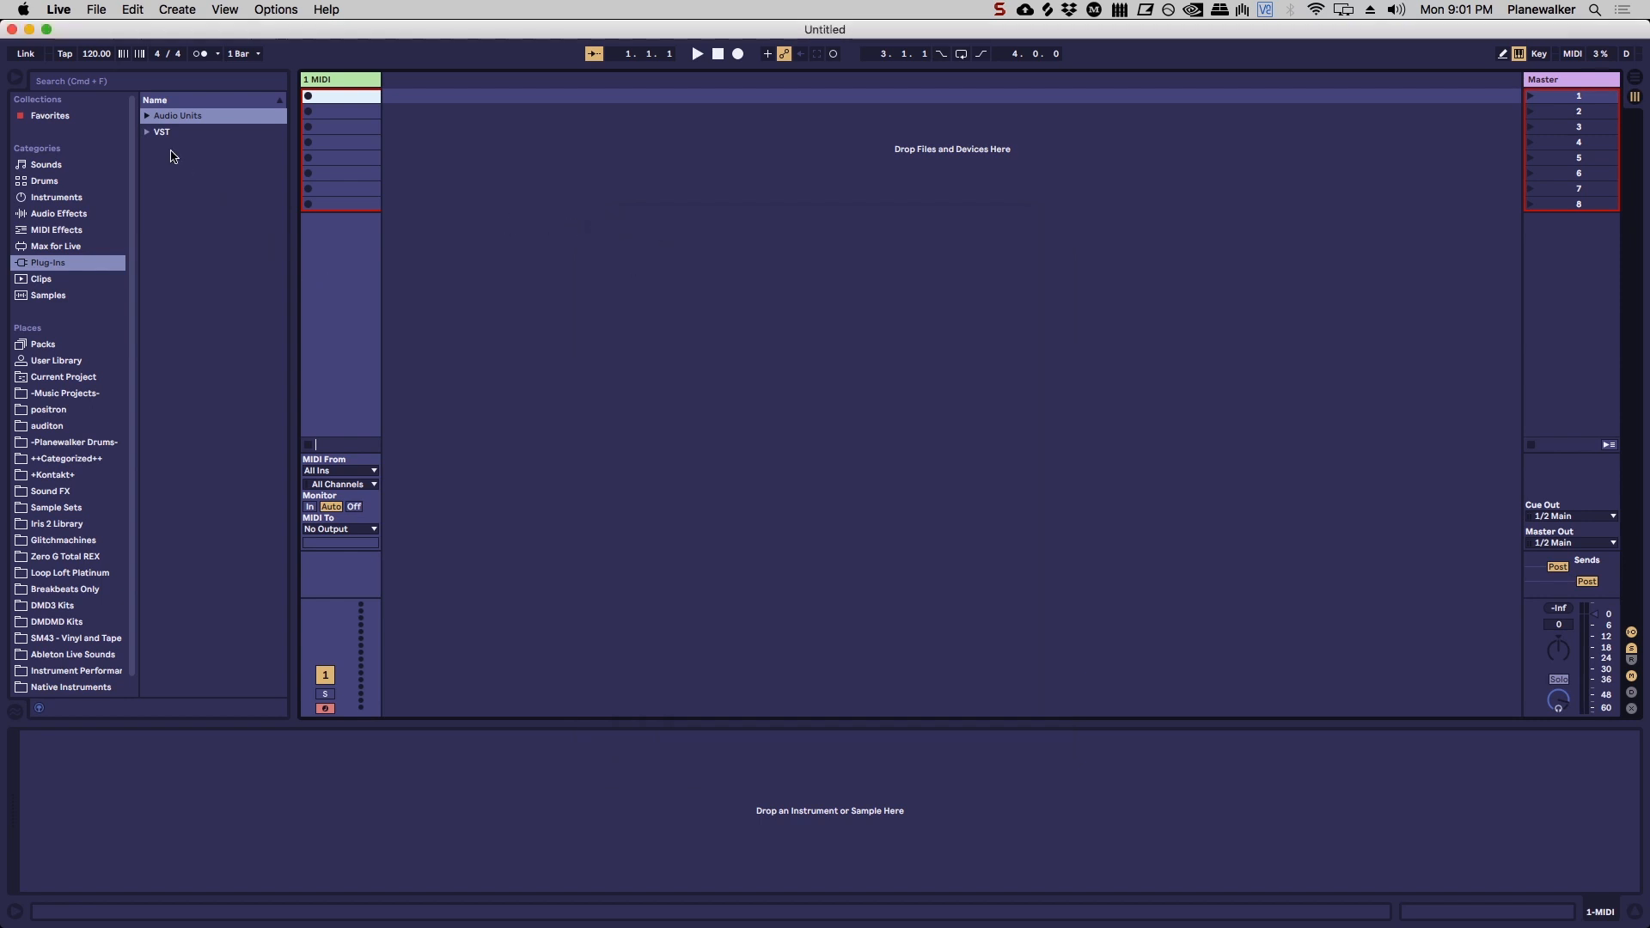
Step: Open the recent set "Om Nama Shivaya - A 434hz -23.77 cents v11 (no harp)"
{"action": "left_click", "coordinate": [97, 11]}
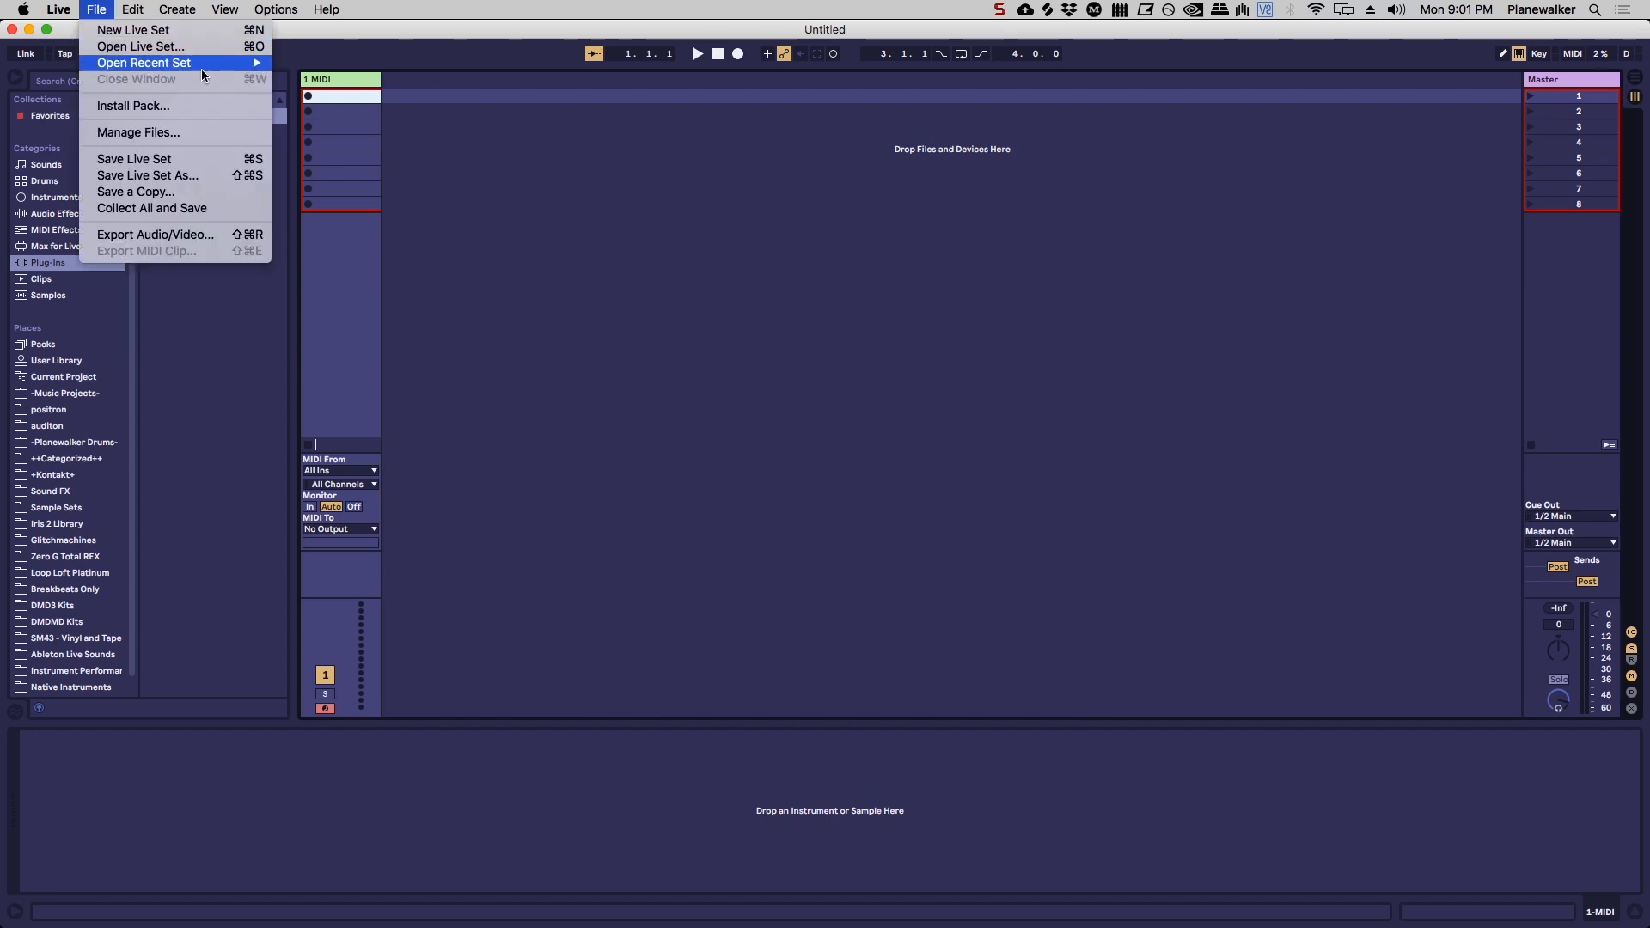
{"action": "mouse_move", "coordinate": [201, 68]}
{"action": "left_click", "coordinate": [447, 63]}
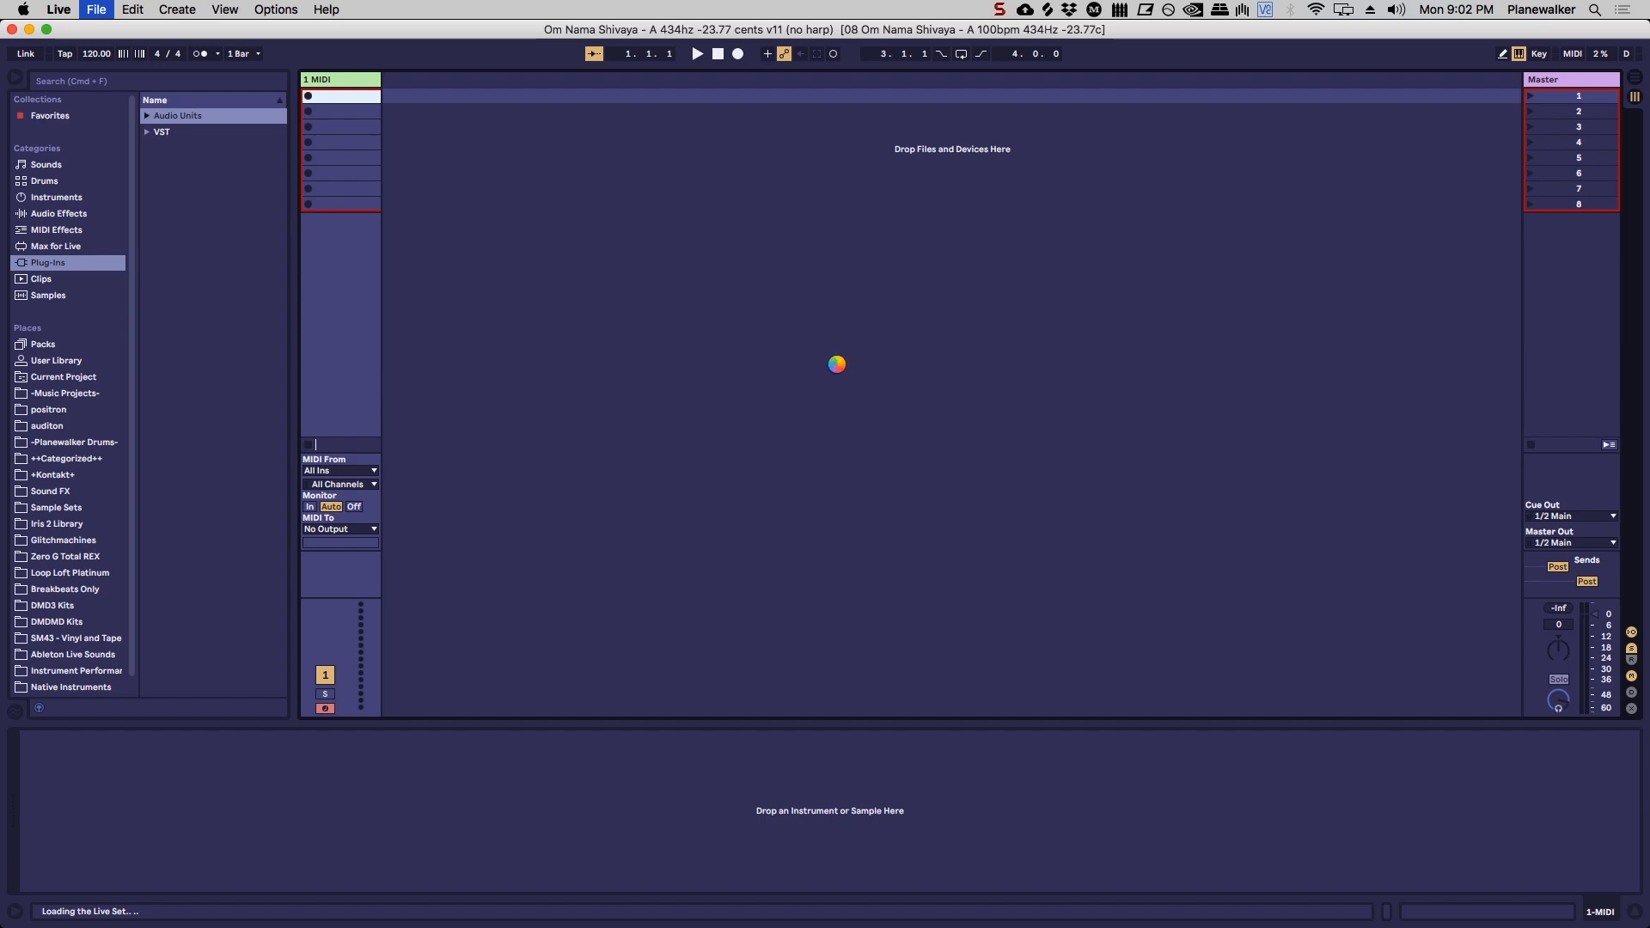
Step: Examine the song's tracks in Arrangement View and its clips, scenes and mixer from first to last track in Session View
{"action": "scroll", "coordinate": [1035, 310], "scroll_direction": "down", "scroll_amount": 5}
{"action": "key", "text": "shift+Tab"}
{"action": "scroll", "coordinate": [1045, 344], "scroll_direction": "up", "scroll_amount": 1}
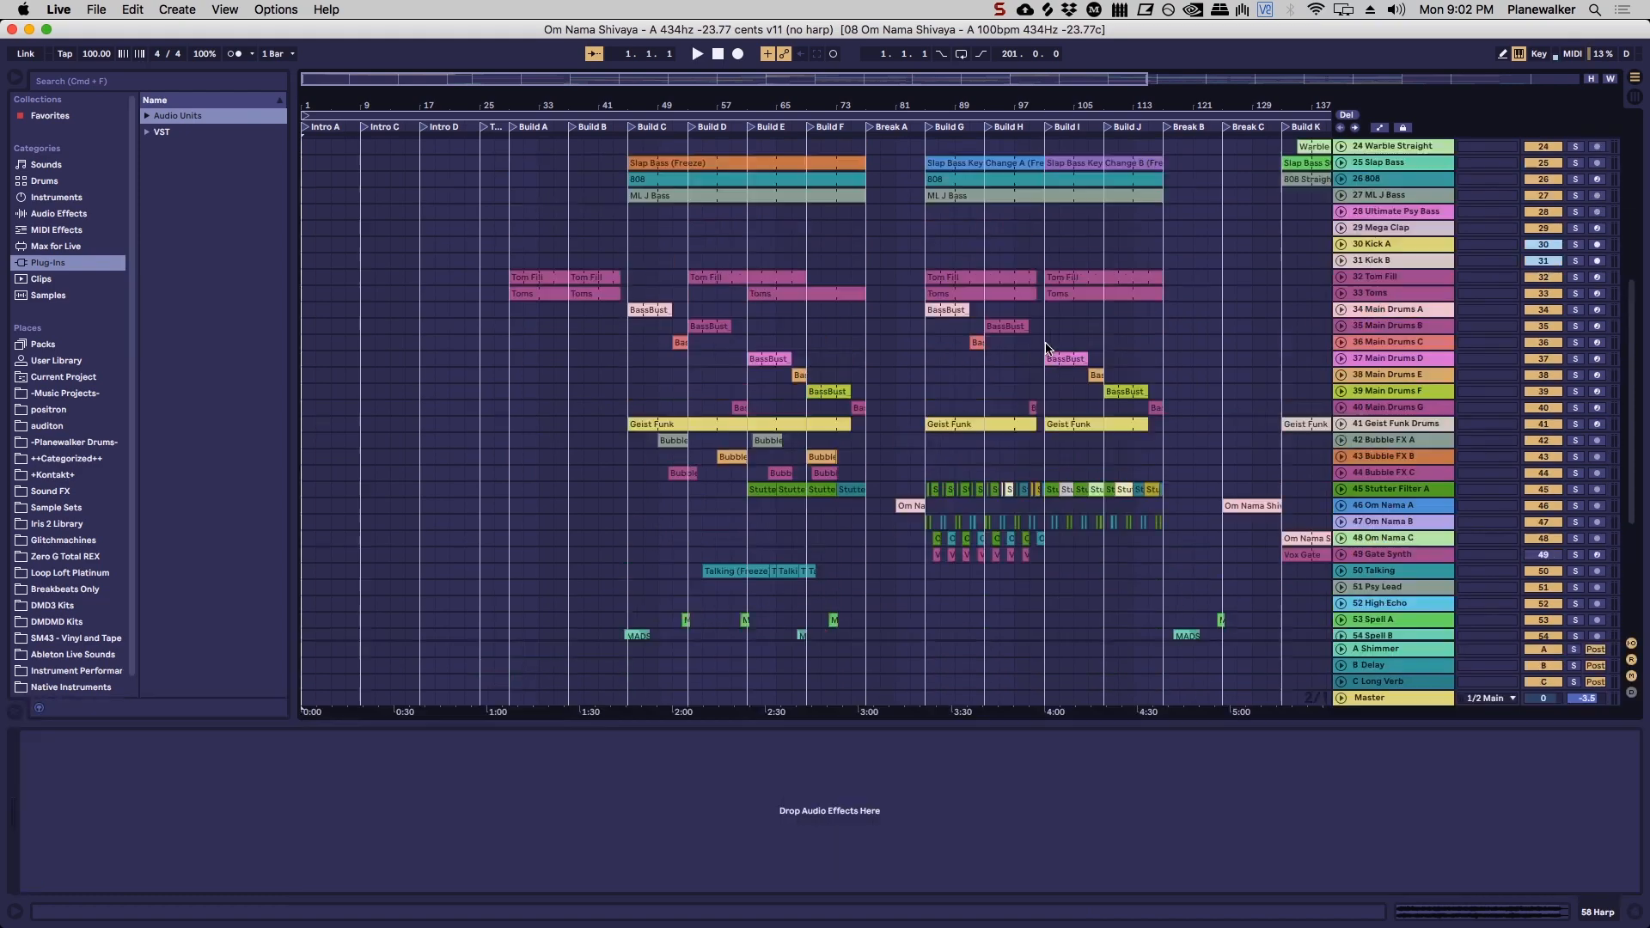
{"action": "scroll", "coordinate": [1046, 344], "scroll_direction": "up", "scroll_amount": 10}
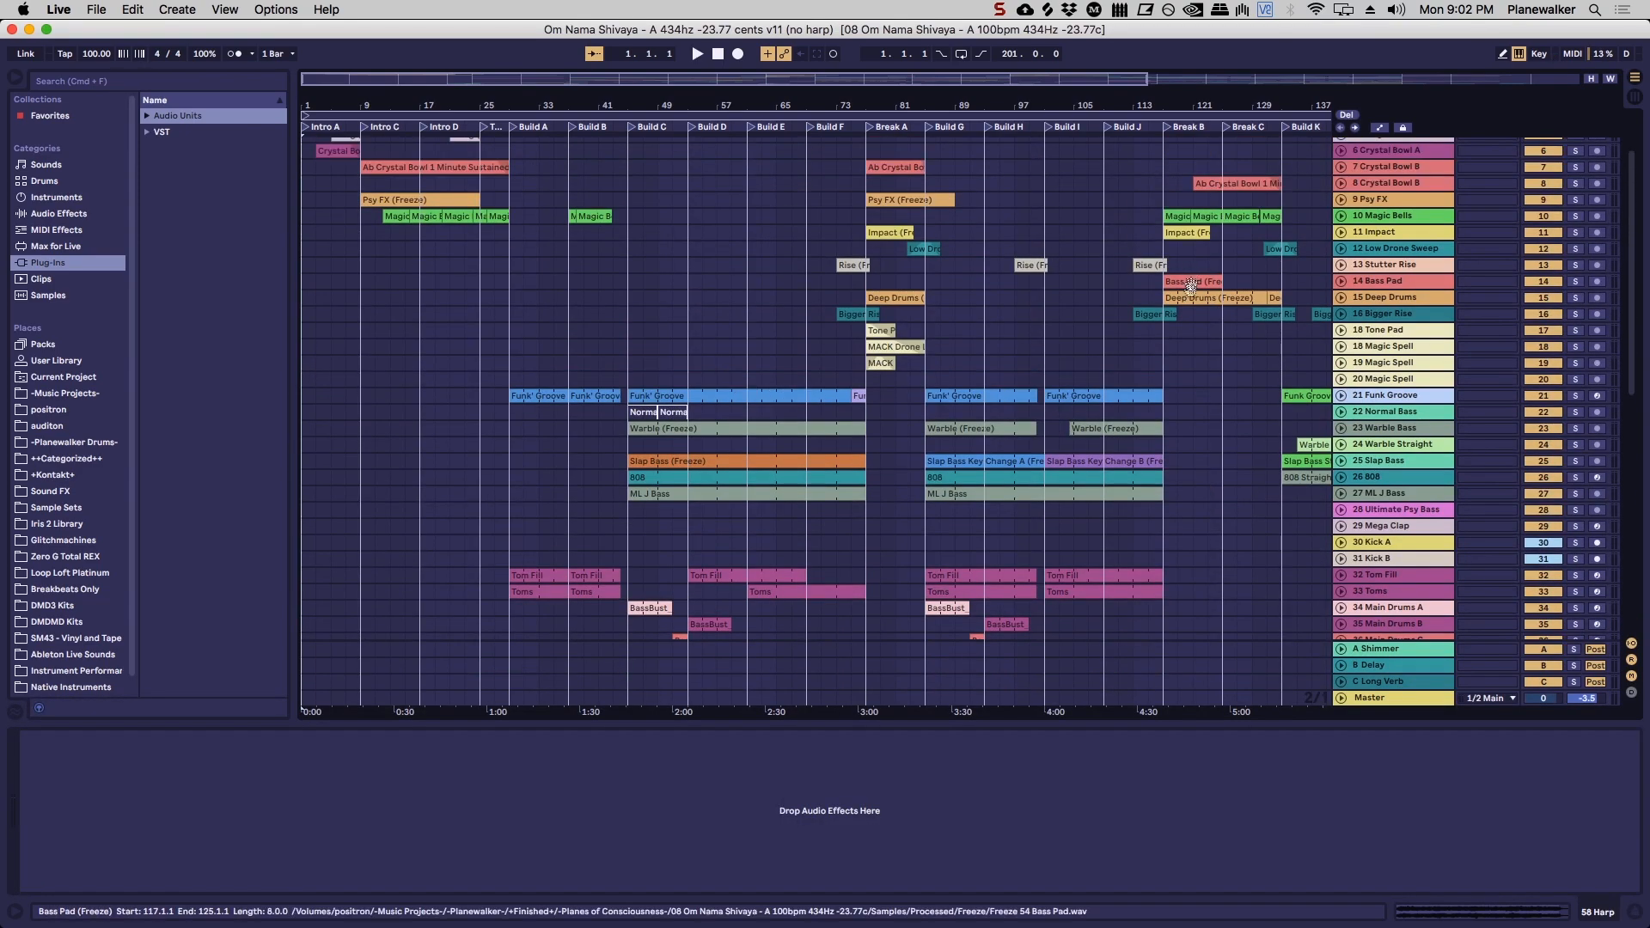
{"action": "scroll", "coordinate": [1191, 286], "scroll_direction": "up", "scroll_amount": 3}
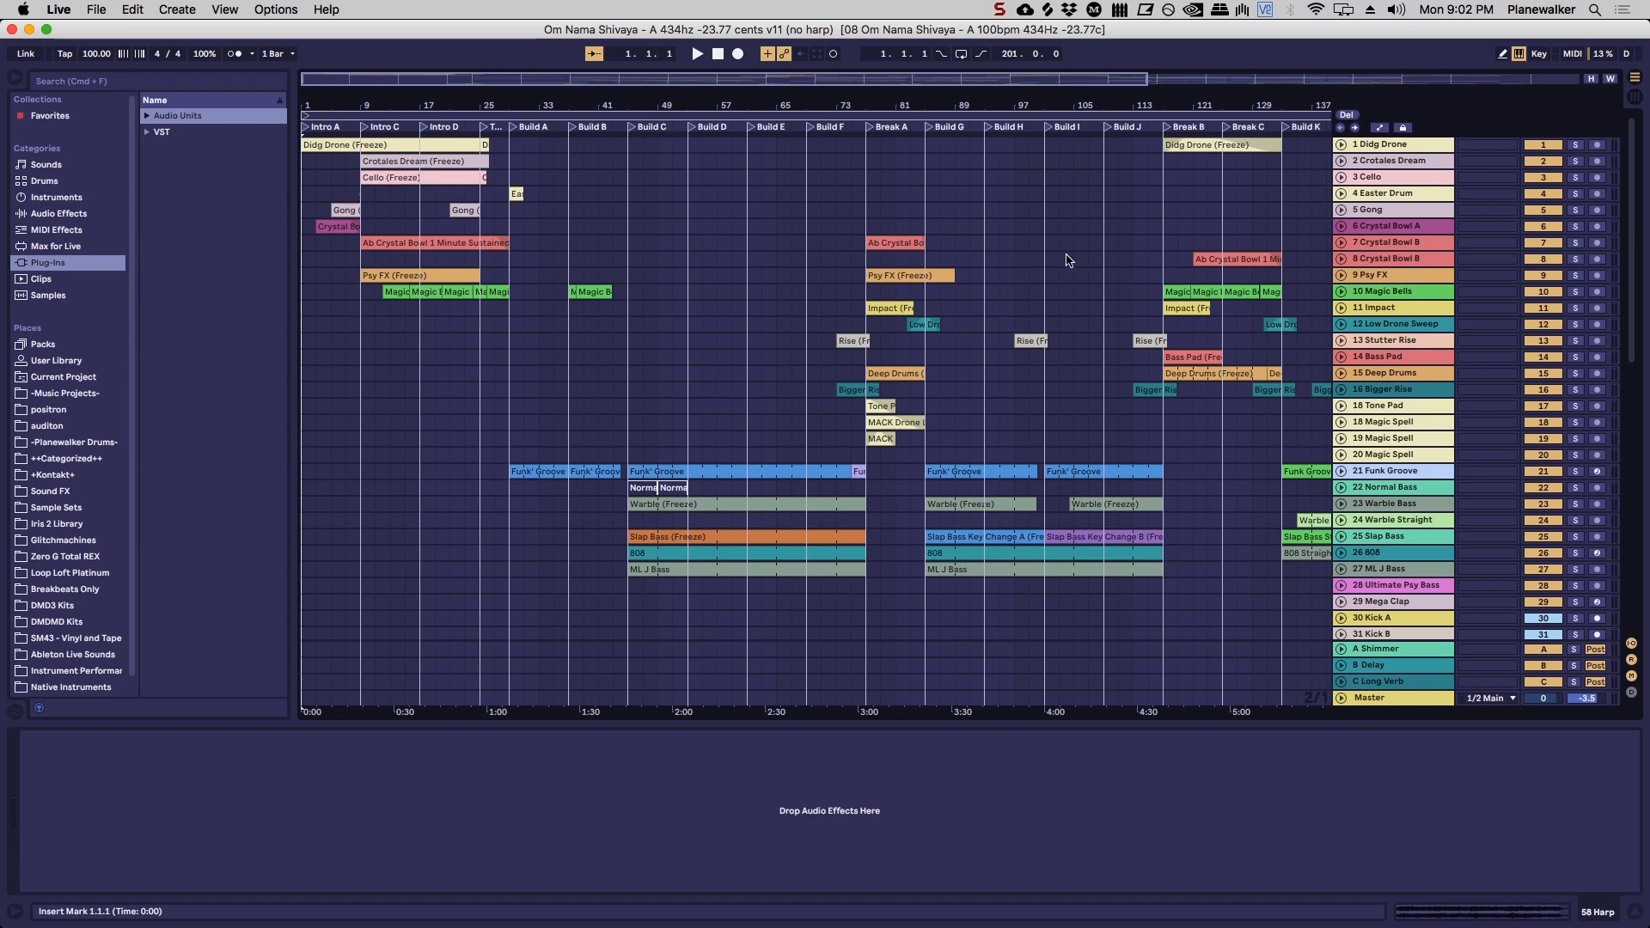
{"action": "key", "text": "Tab"}
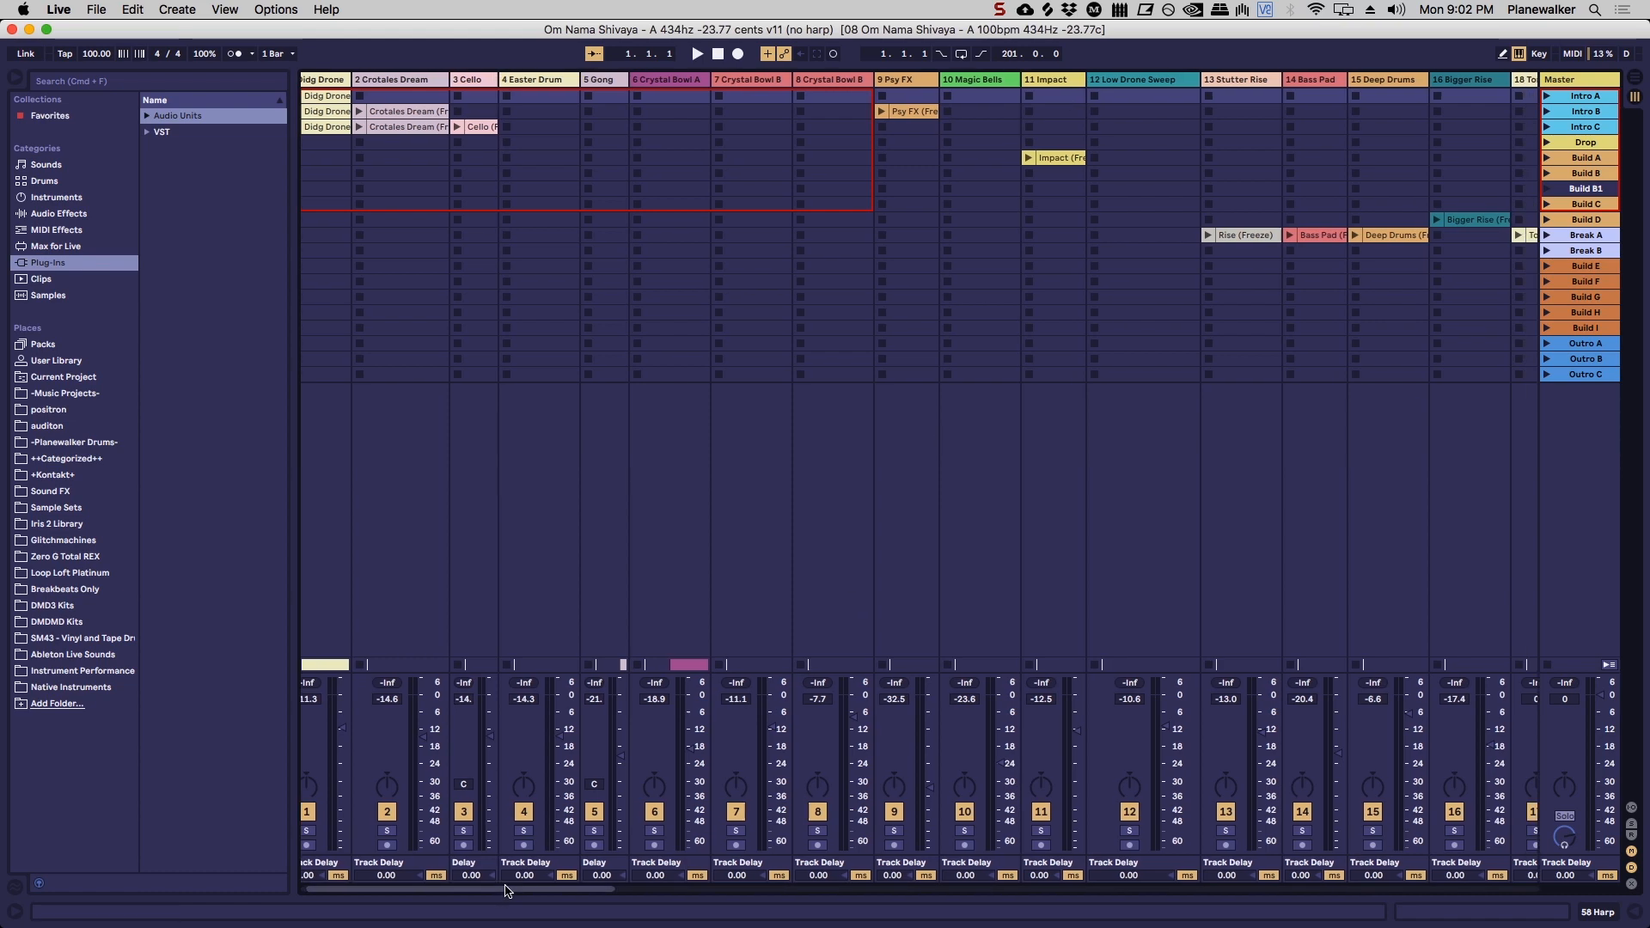
{"action": "mouse_move", "coordinate": [479, 887]}
{"action": "left_mouse_down"}
{"action": "mouse_move", "coordinate": [701, 885]}
{"action": "mouse_move", "coordinate": [471, 875]}
{"action": "left_mouse_up"}
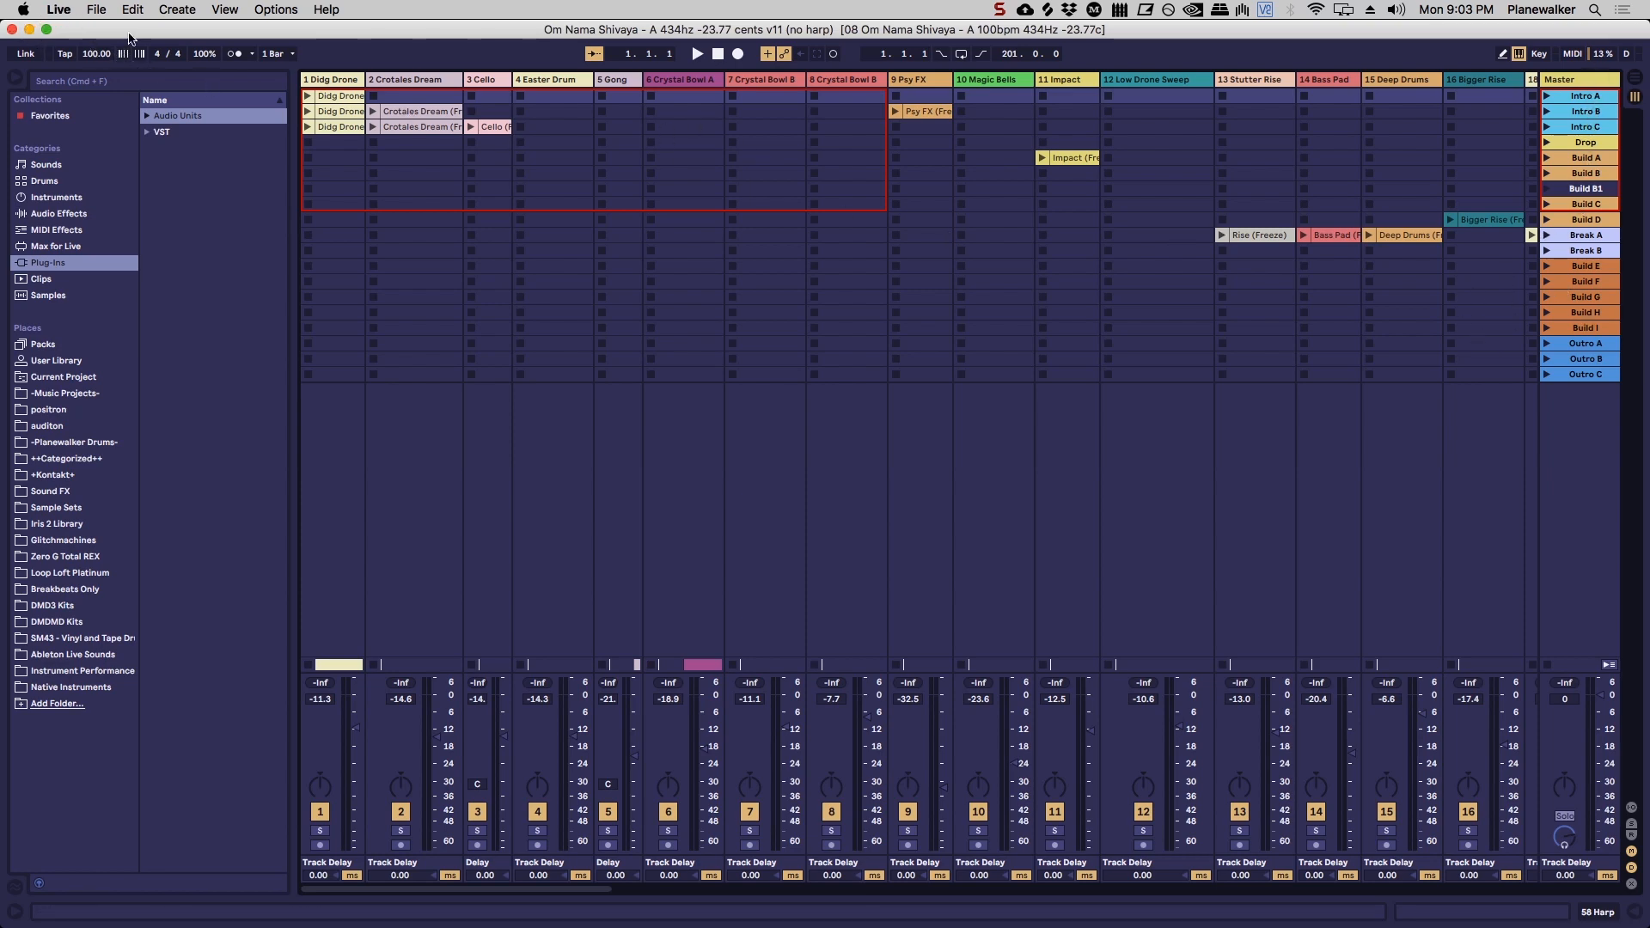
{"action": "left_click_drag", "start_coordinate": [556, 890], "coordinate": [1589, 924]}
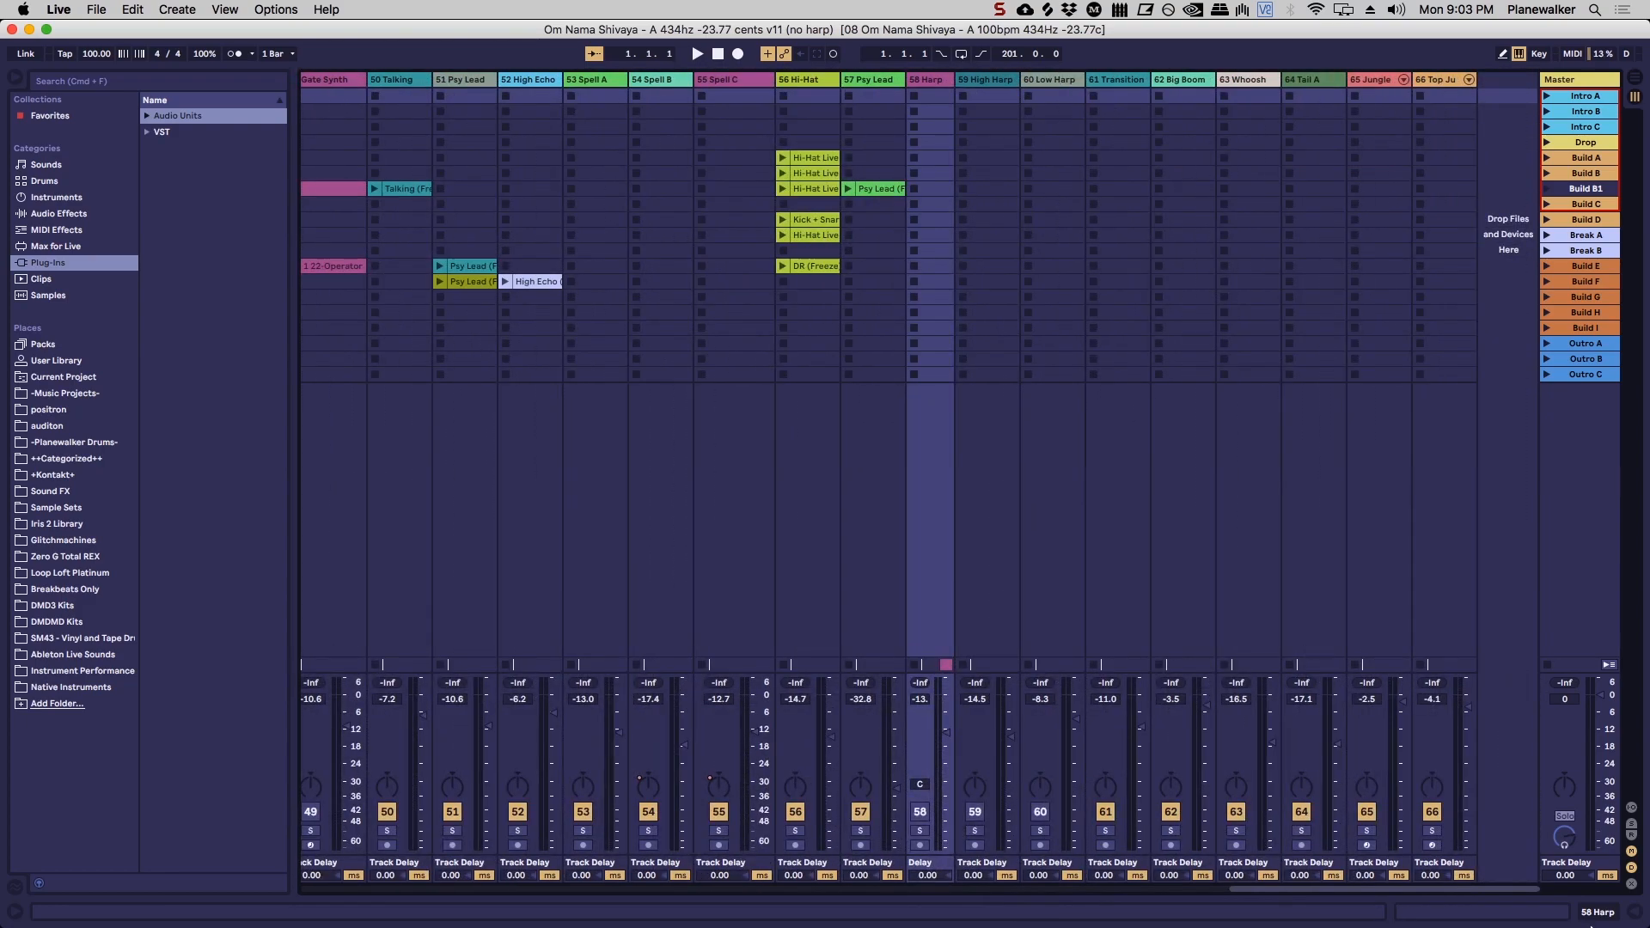
{"action": "left_click_drag", "start_coordinate": [1546, 922], "coordinate": [1039, 887]}
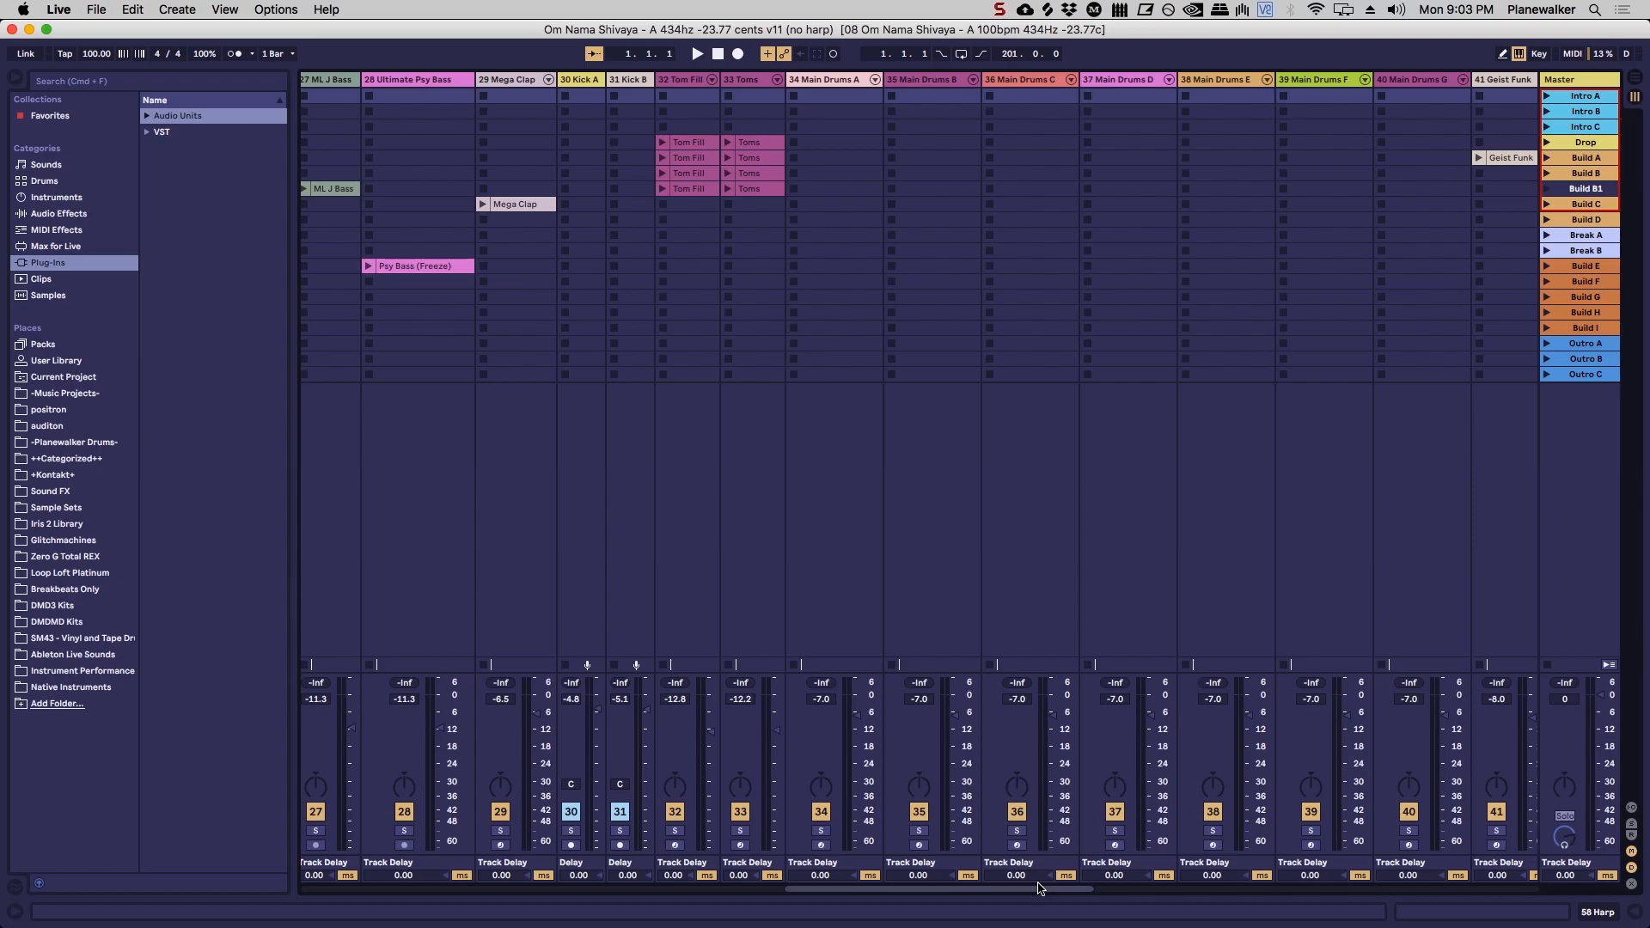
{"action": "left_click_drag", "start_coordinate": [1039, 887], "coordinate": [515, 904]}
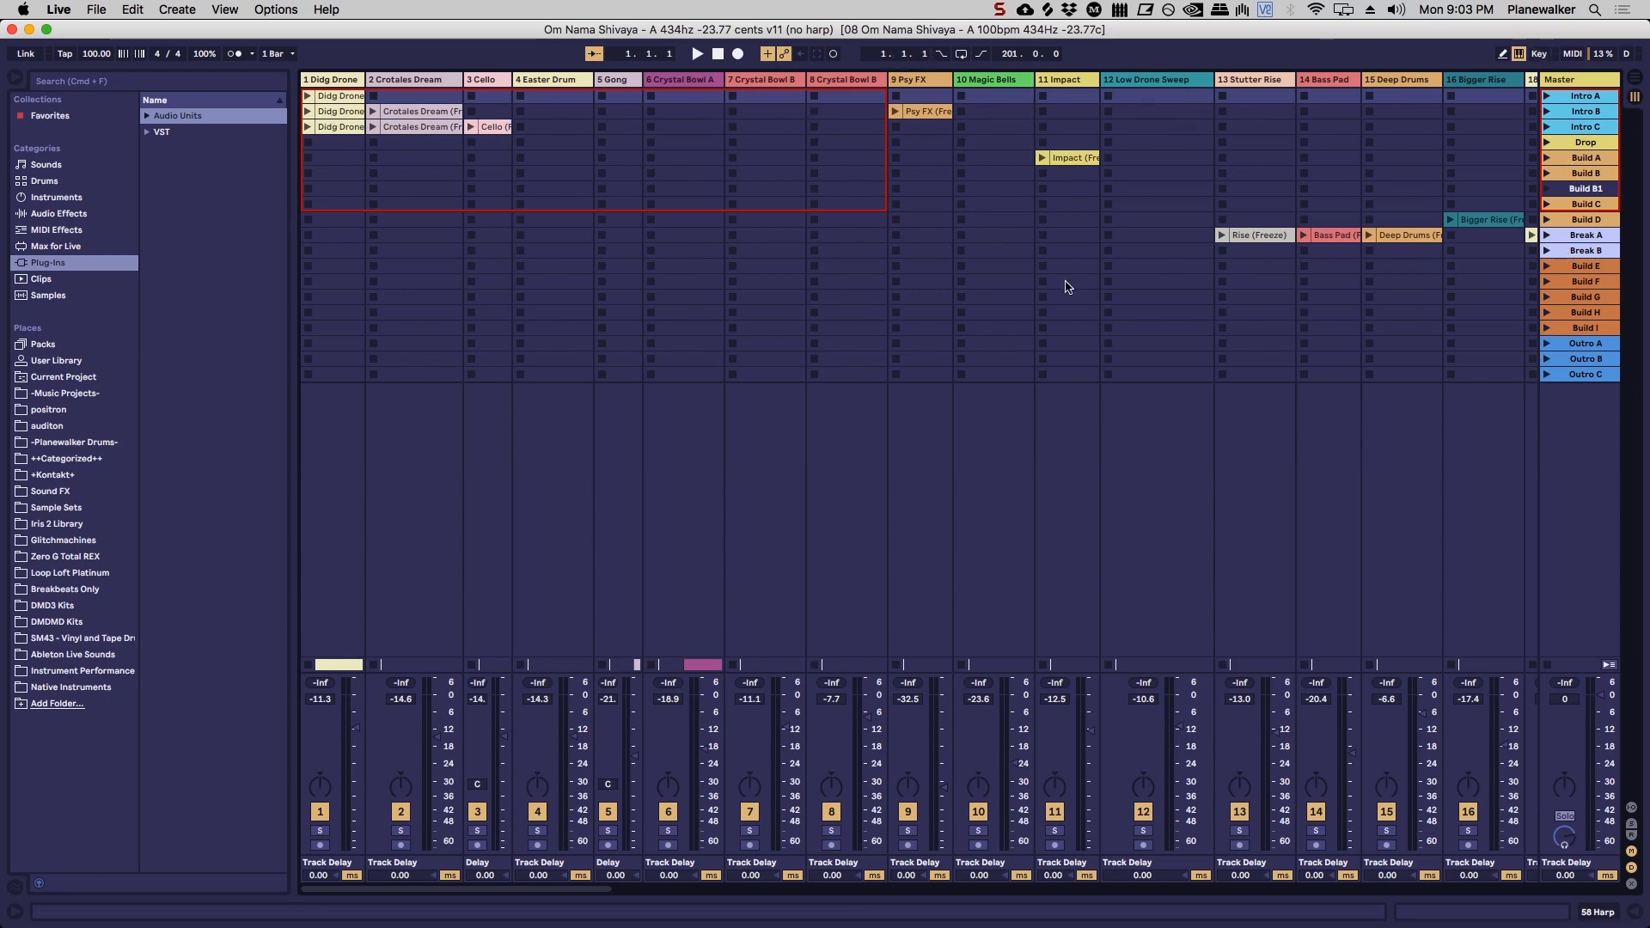
Step: Open the recent set "Example Breakbeat Project" and show it in Session View
{"action": "left_click", "coordinate": [96, 9]}
{"action": "mouse_move", "coordinate": [154, 69]}
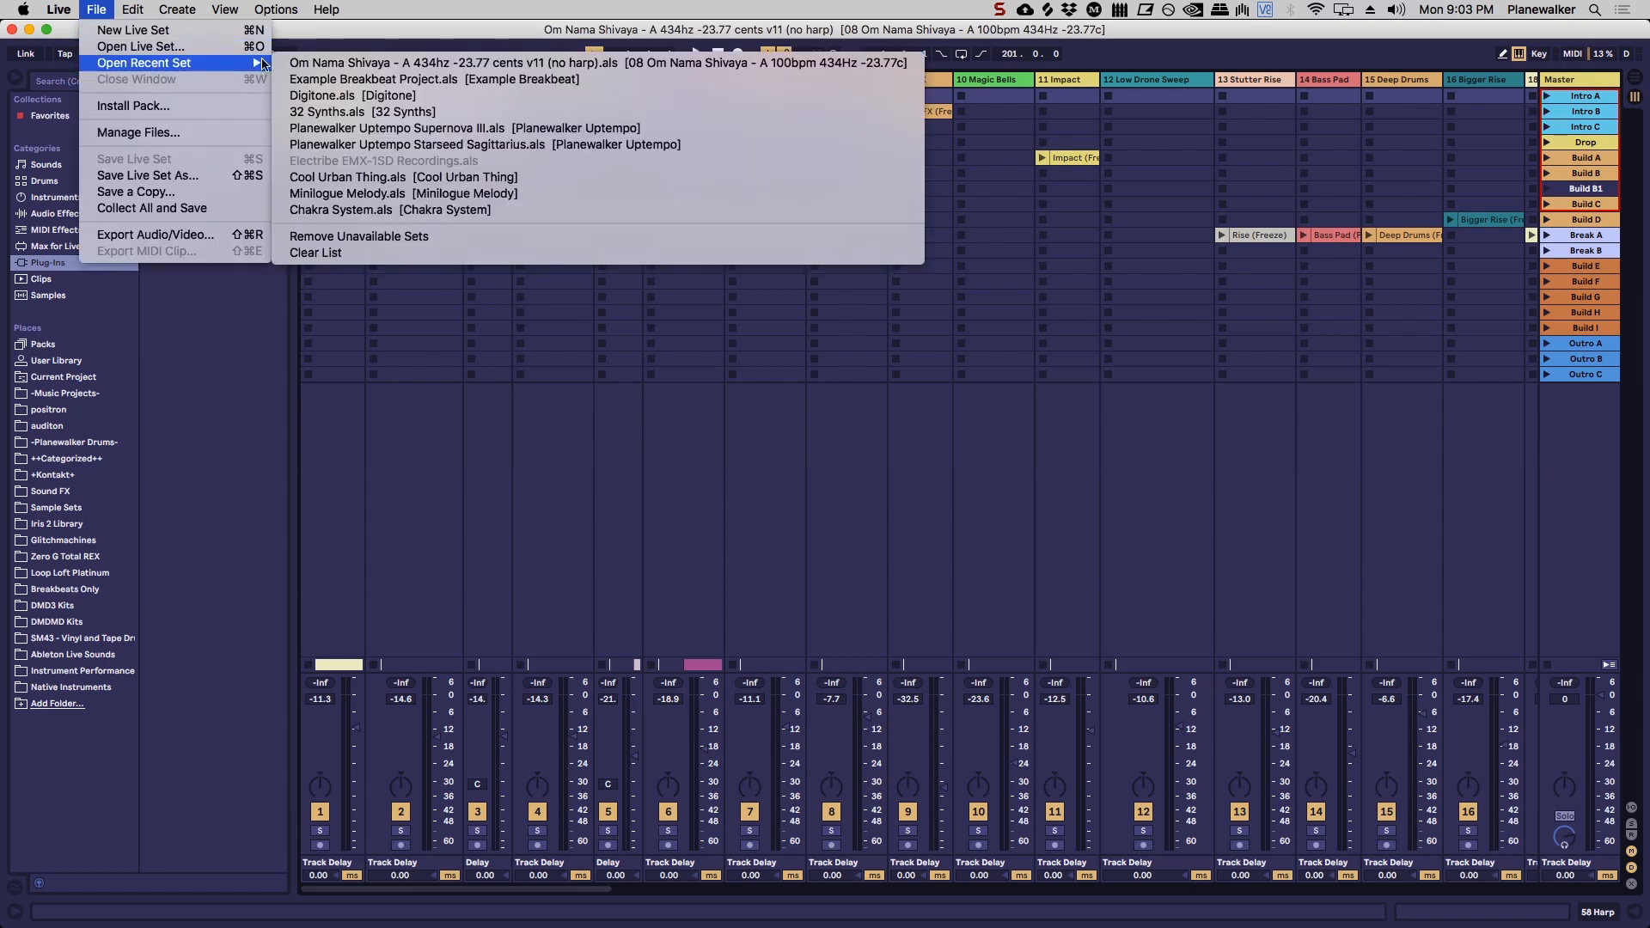
{"action": "left_click", "coordinate": [396, 78]}
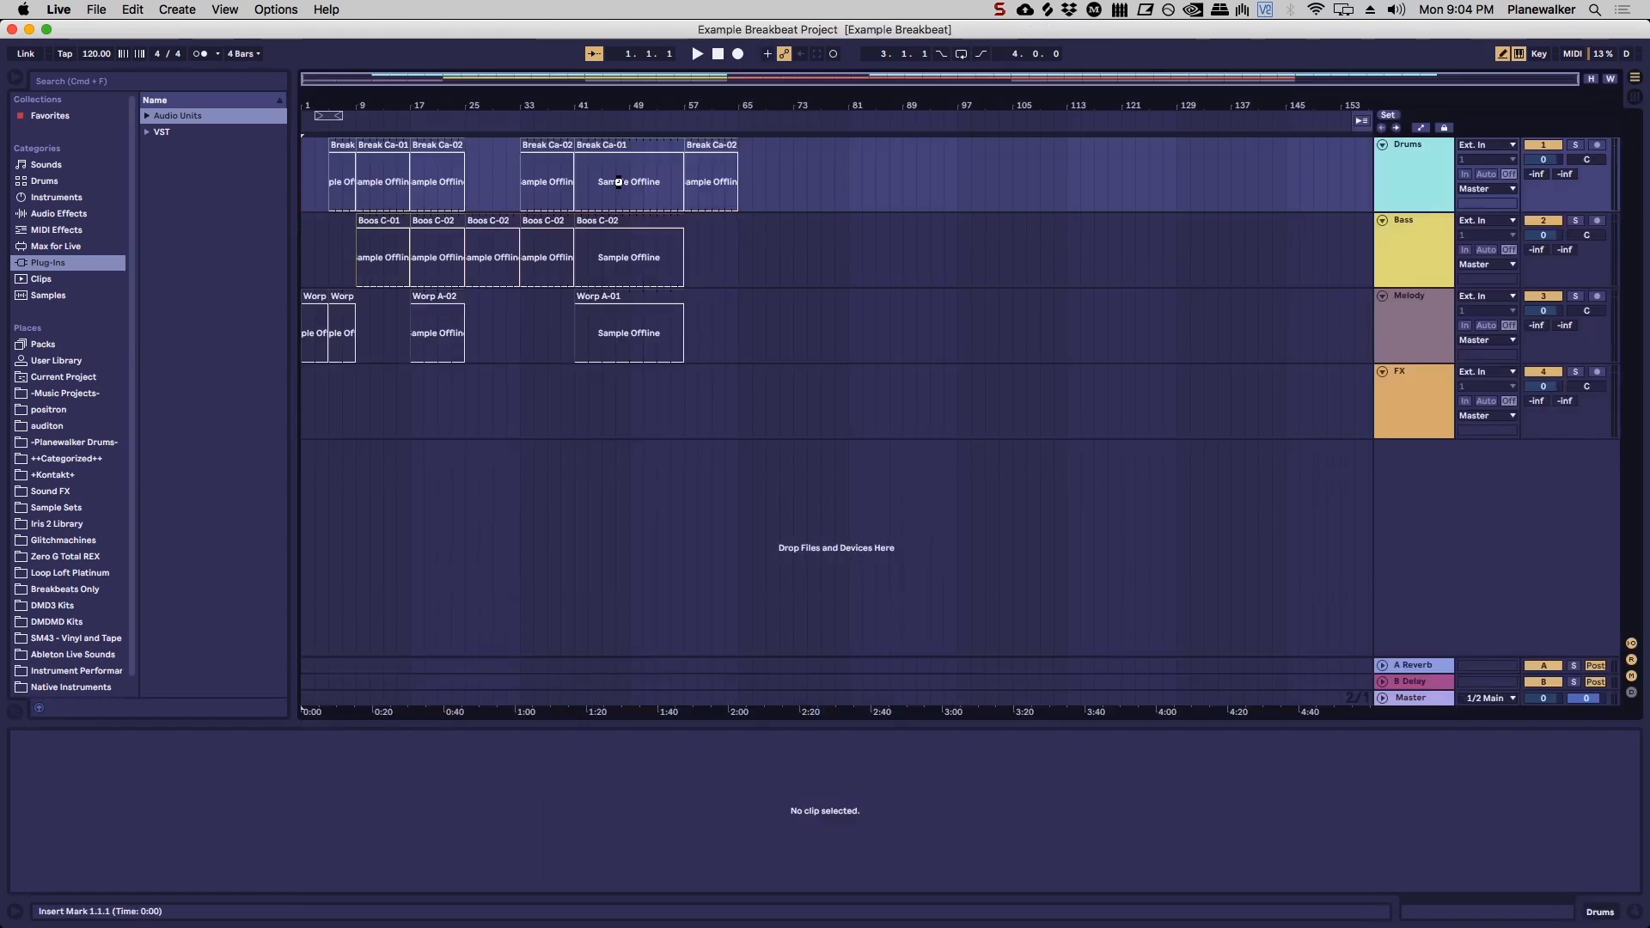
{"action": "key", "text": "Tab"}
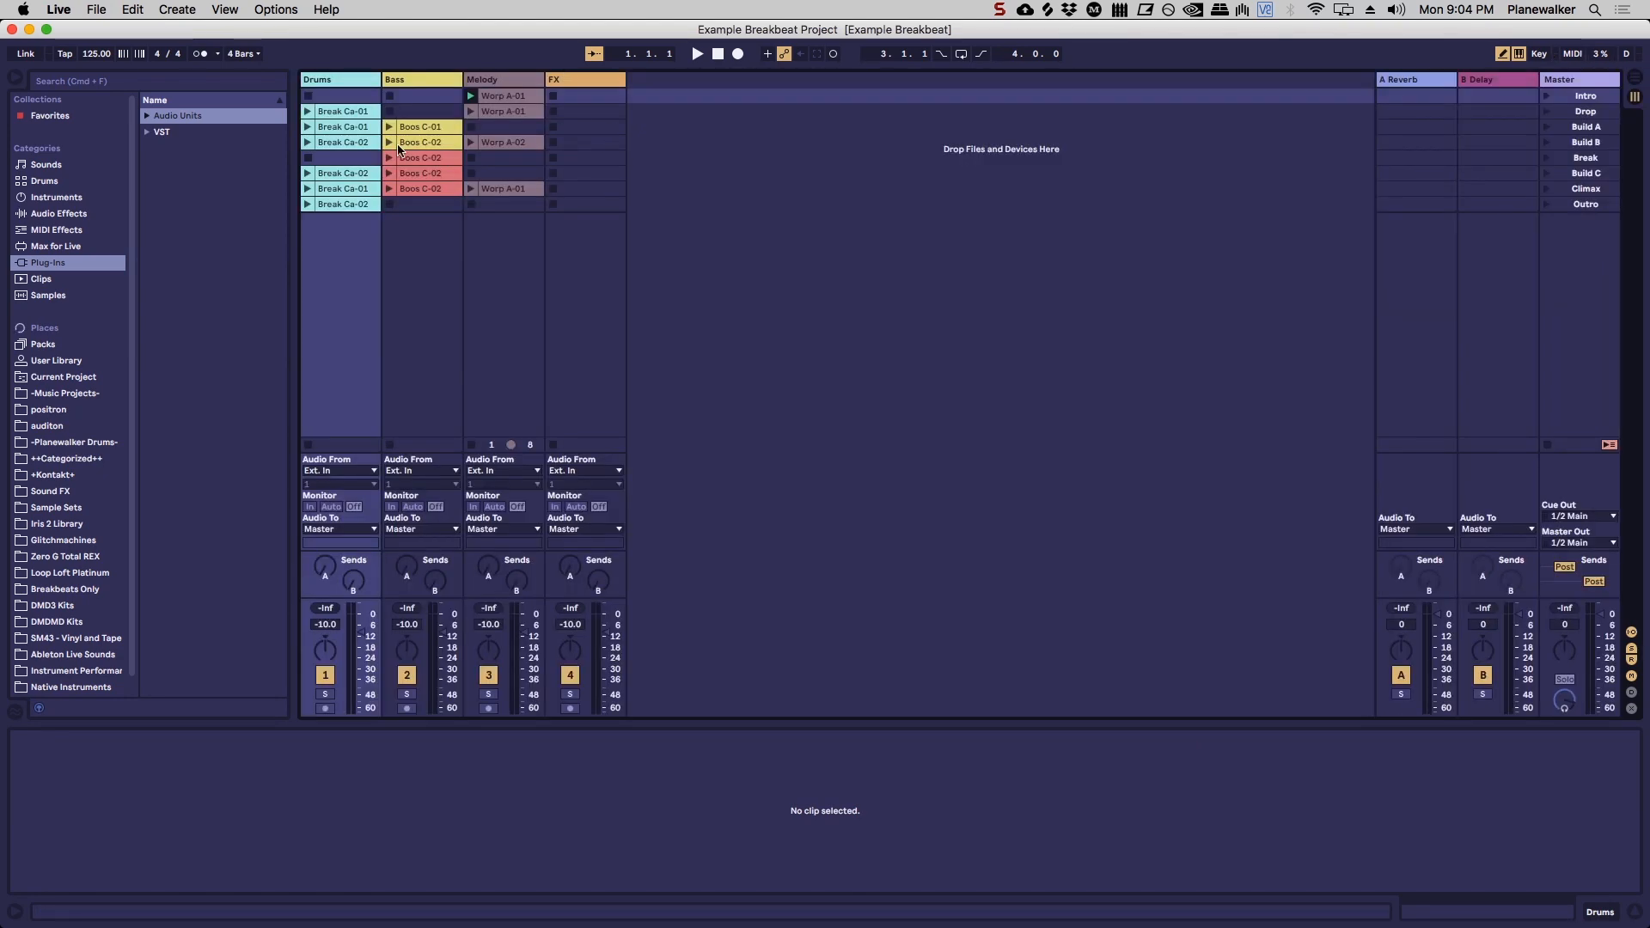
Step: Delete all clips of the Drums, Bass and Melody tracks across the scenes Intro to Outro
{"action": "left_click", "coordinate": [318, 92]}
{"action": "left_click", "coordinate": [524, 206], "text": "shift"}
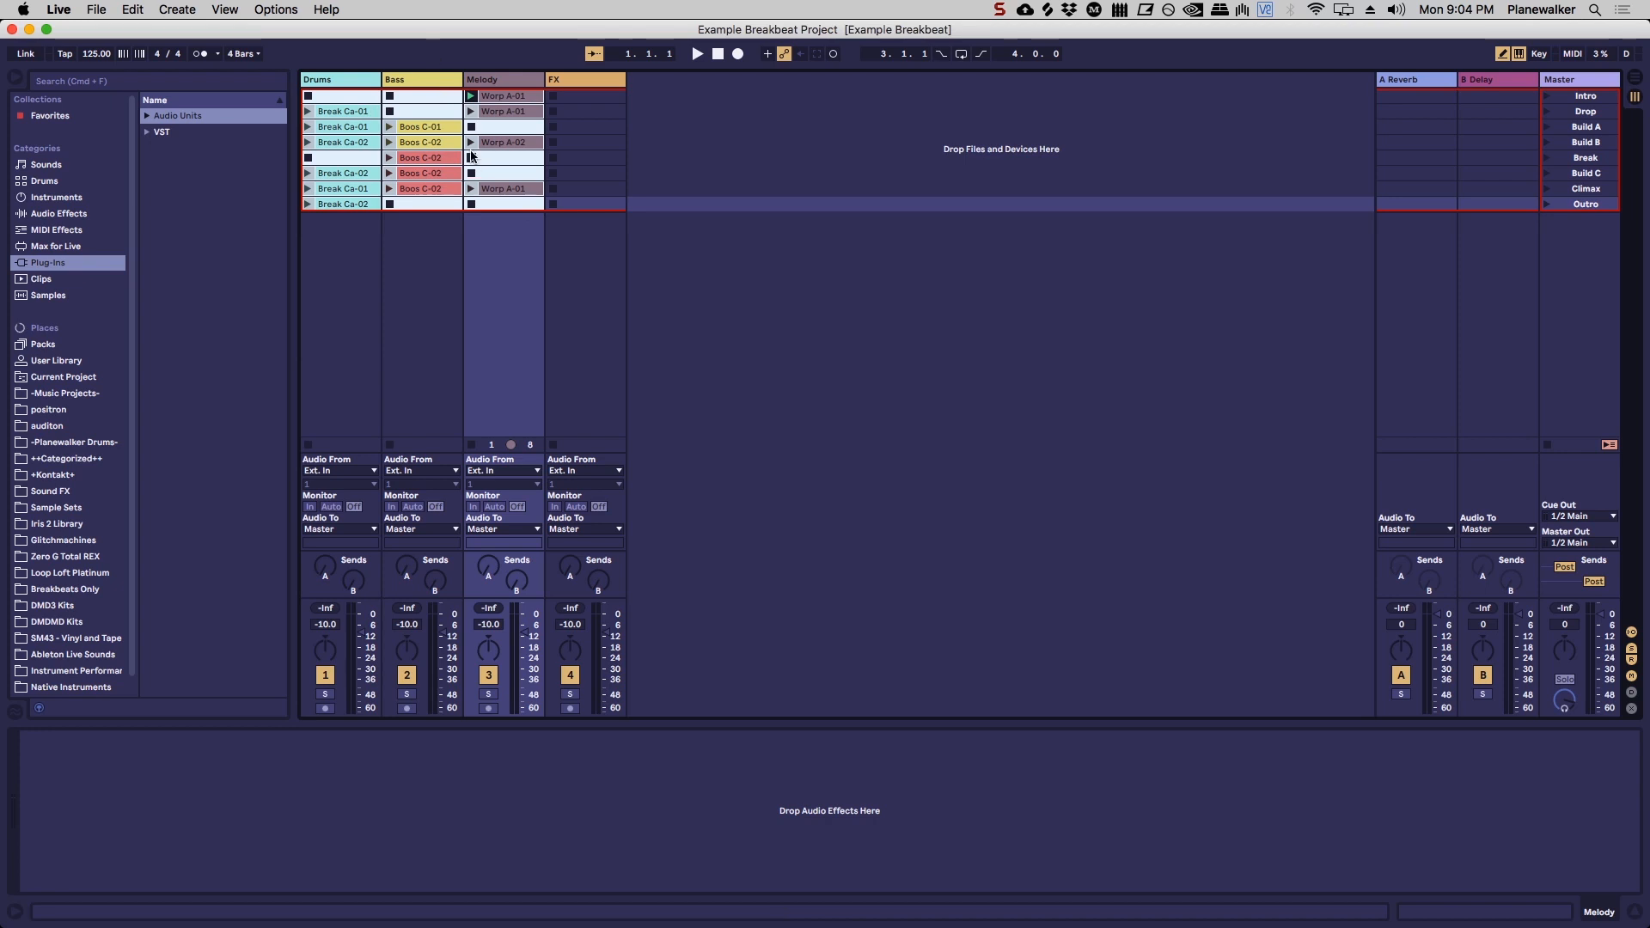
{"action": "key", "text": "Delete"}
Step: Insert a MIDI track after the FX track and rename it Atmosphere
{"action": "left_click", "coordinate": [605, 80]}
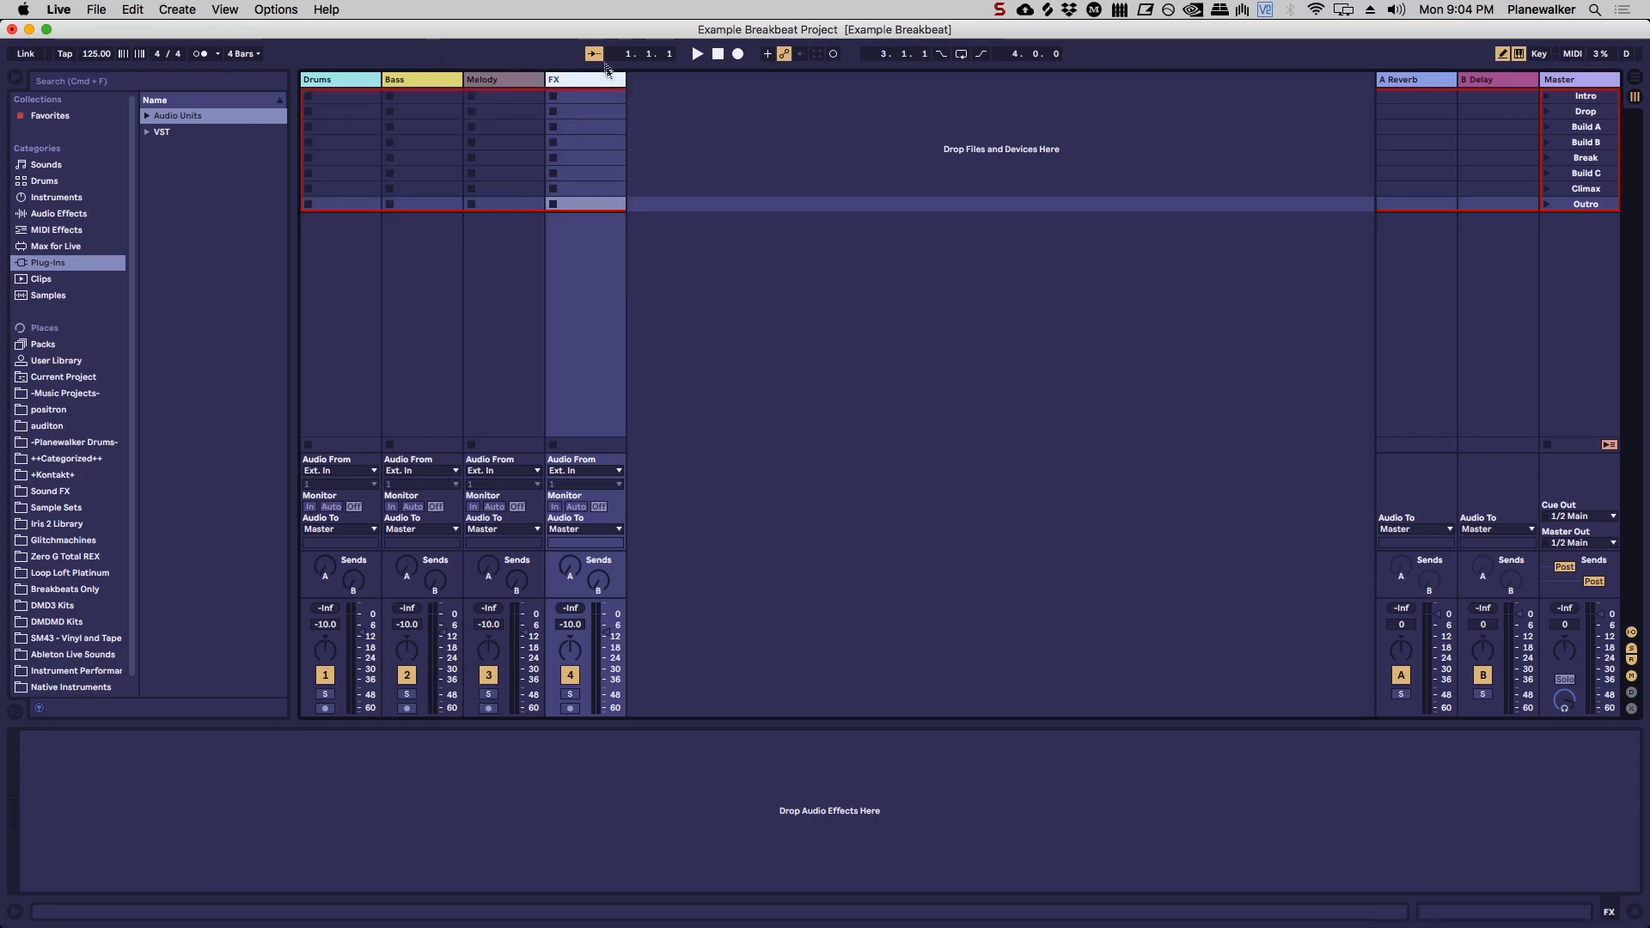
{"action": "key", "text": "super+shift+t"}
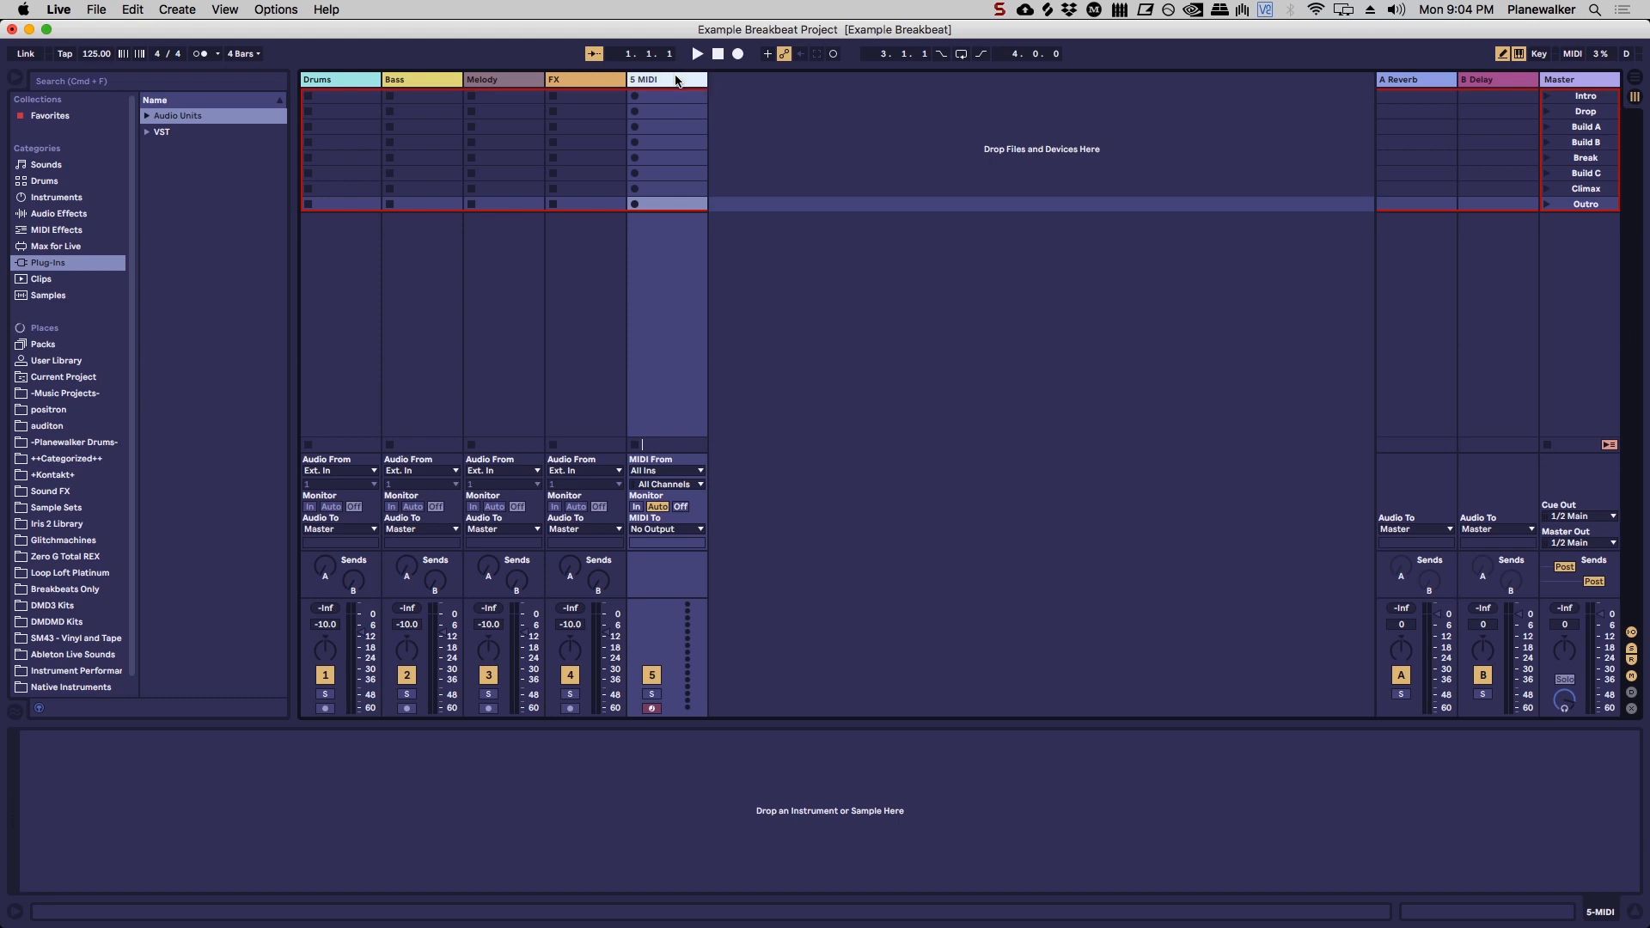
{"action": "key", "text": "super+r"}
{"action": "key", "text": "Return"}
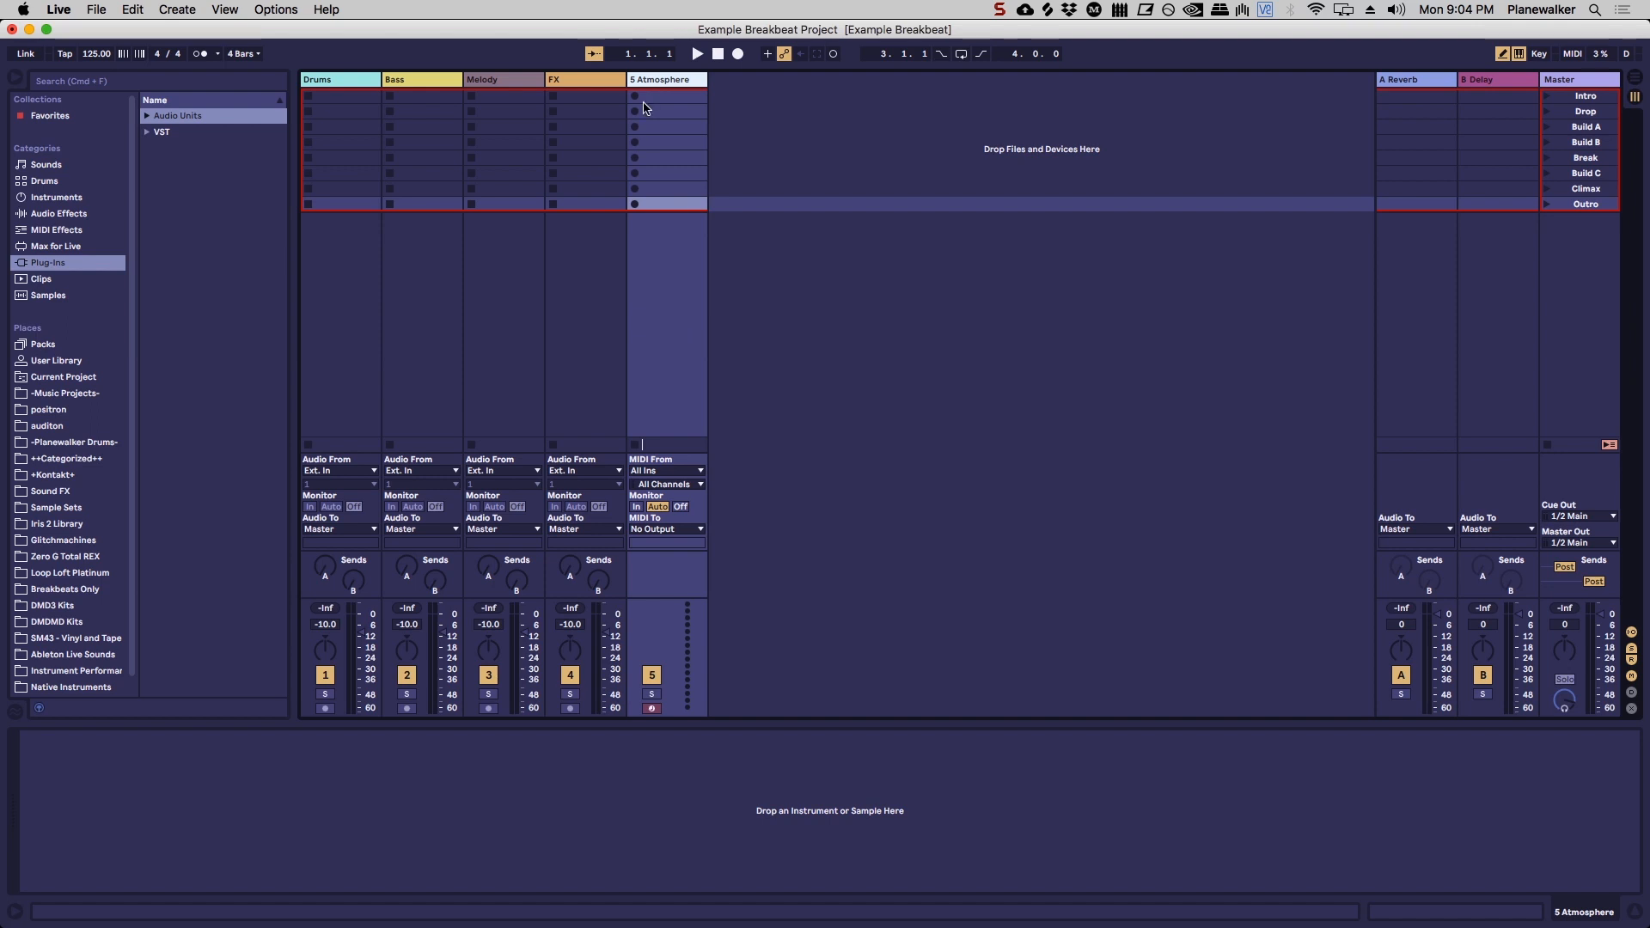
Step: Step back and forth through the Master track's scenes between Intro and Outro to review the song structure
{"action": "left_click", "coordinate": [1594, 98]}
{"action": "key", "text": "Down"}
{"action": "key", "text": "Down"}
{"action": "key", "text": "Down"}
{"action": "key", "text": "Down"}
{"action": "key", "text": "Down"}
{"action": "key", "text": "Down"}
{"action": "key", "text": "Down"}
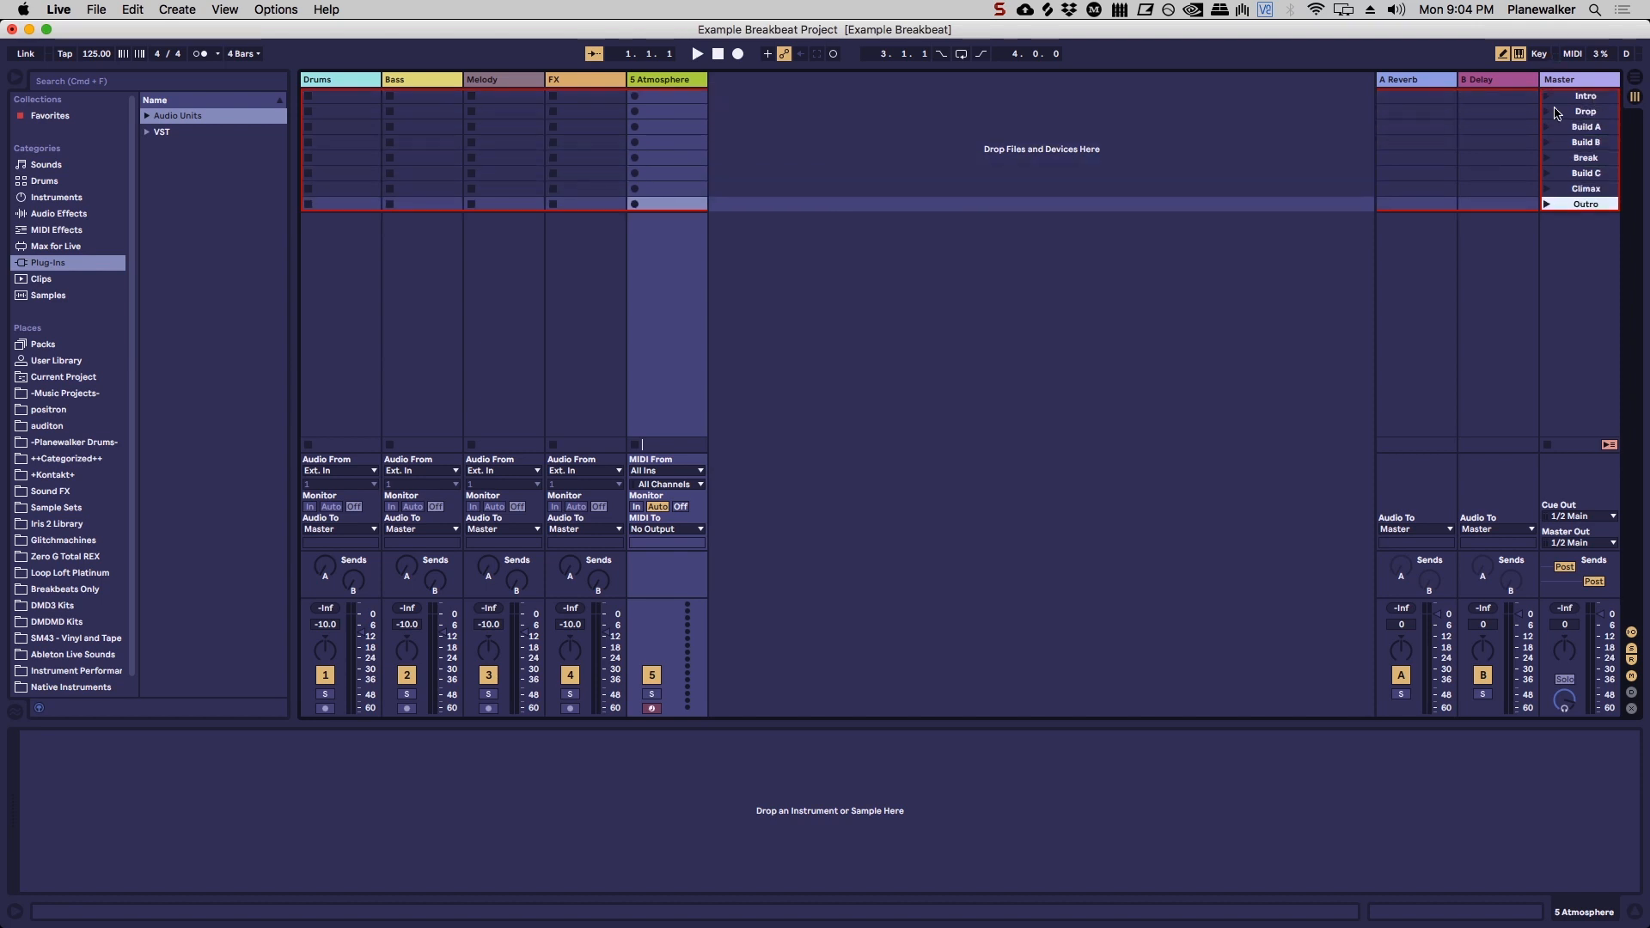
{"action": "left_click", "coordinate": [1600, 101]}
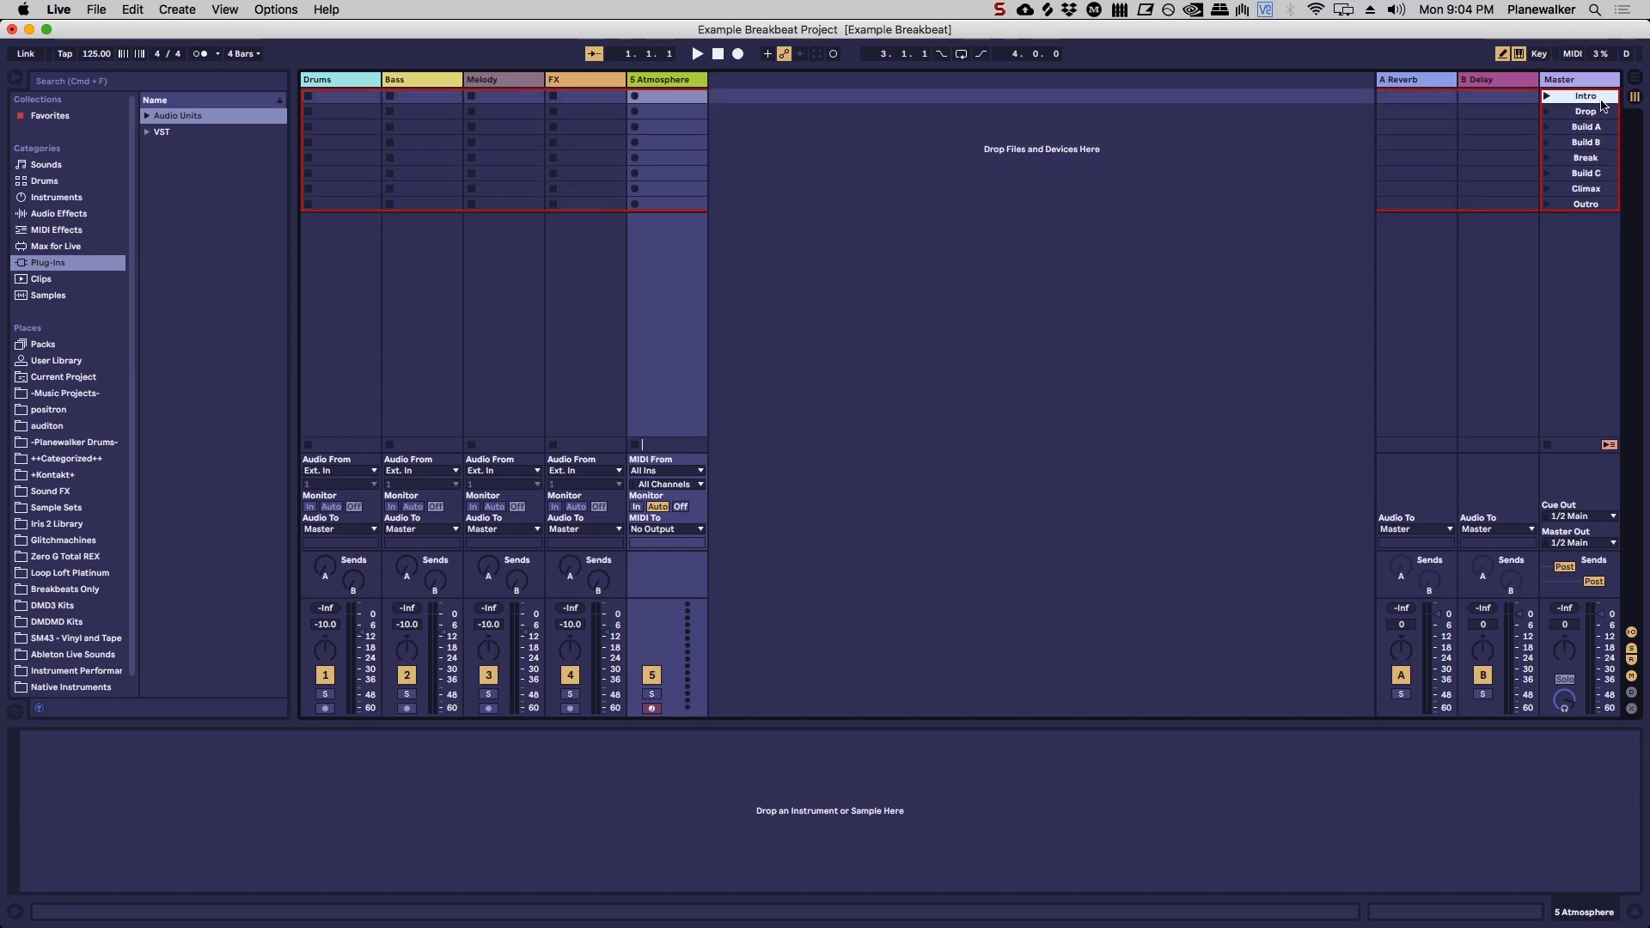
{"action": "key", "text": "Down"}
{"action": "key", "text": "Down"}
{"action": "key", "text": "Down"}
{"action": "key", "text": "Down"}
{"action": "key", "text": "Down"}
{"action": "key", "text": "Down"}
{"action": "key", "text": "Down"}
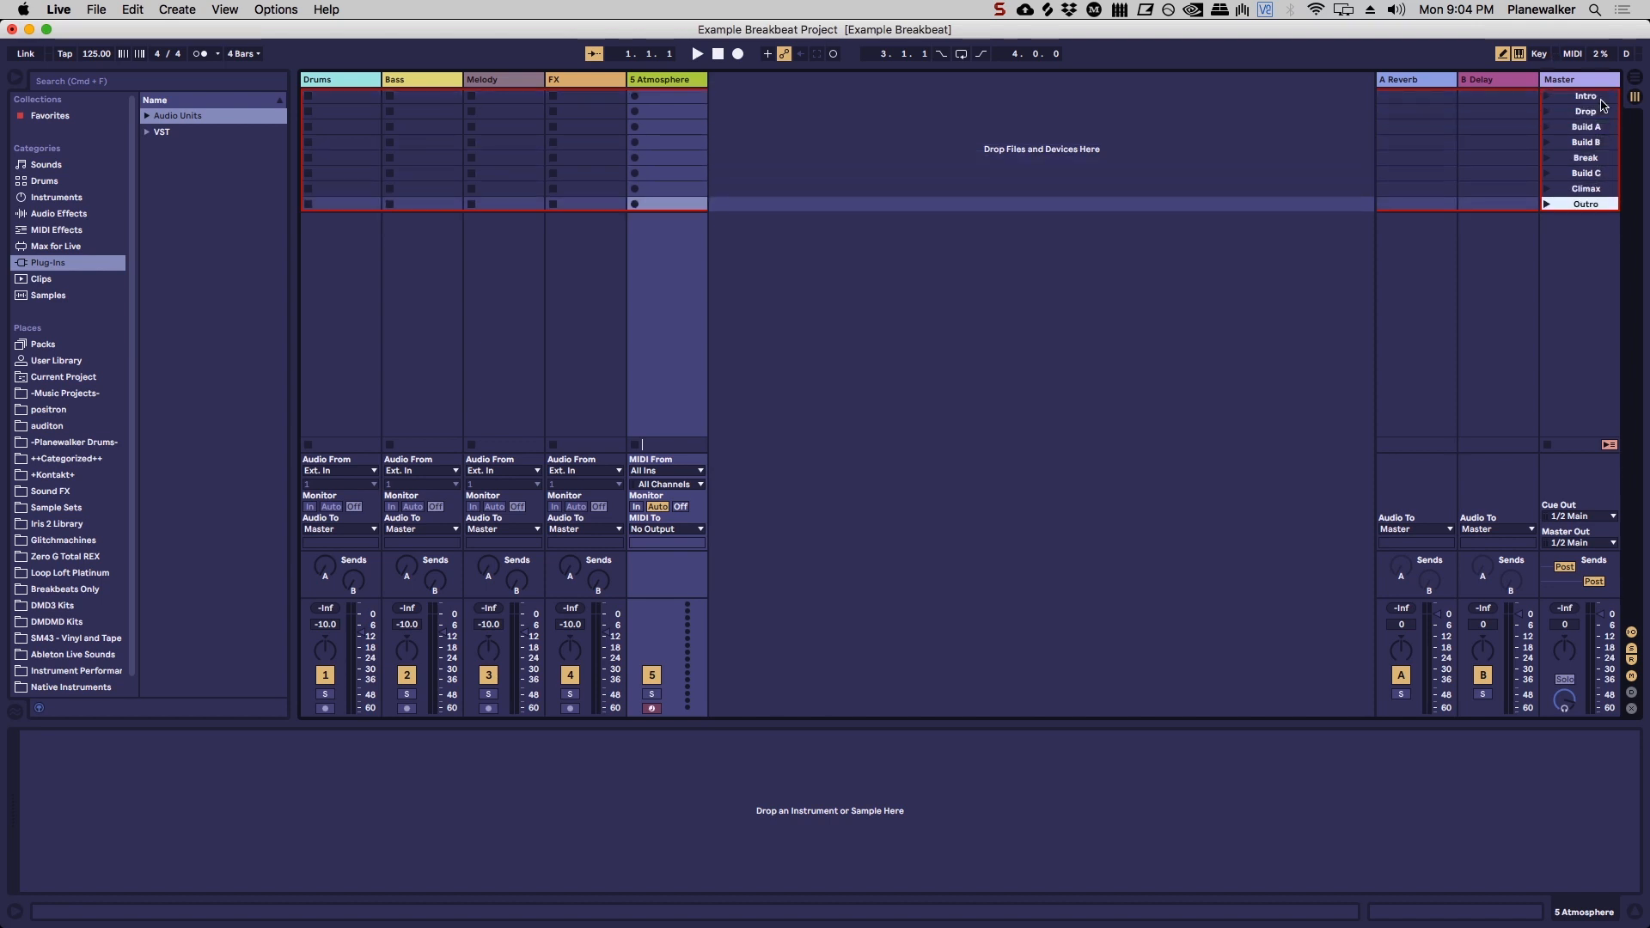
{"action": "key", "text": "Up"}
{"action": "key", "text": "Up"}
{"action": "key", "text": "Up"}
{"action": "key", "text": "Up"}
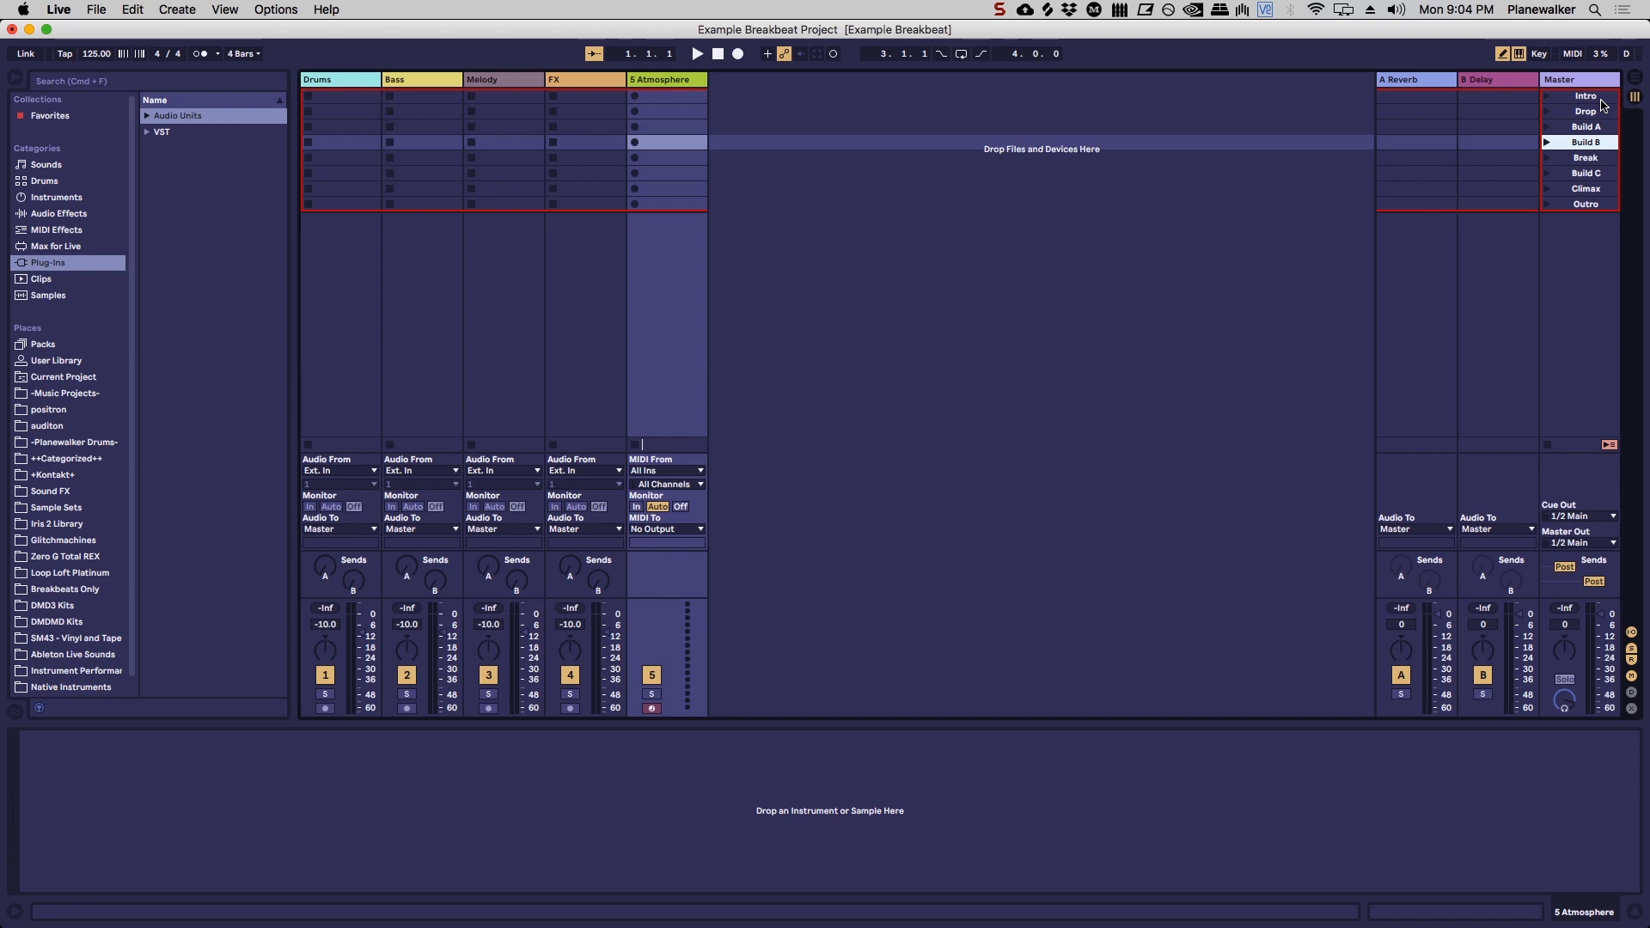
{"action": "key", "text": "Up"}
{"action": "key", "text": "Up"}
{"action": "key", "text": "Up"}
{"action": "key", "text": "Down"}
{"action": "key", "text": "Down"}
{"action": "key", "text": "Down"}
{"action": "key", "text": "Down"}
{"action": "key", "text": "Down"}
{"action": "key", "text": "Down"}
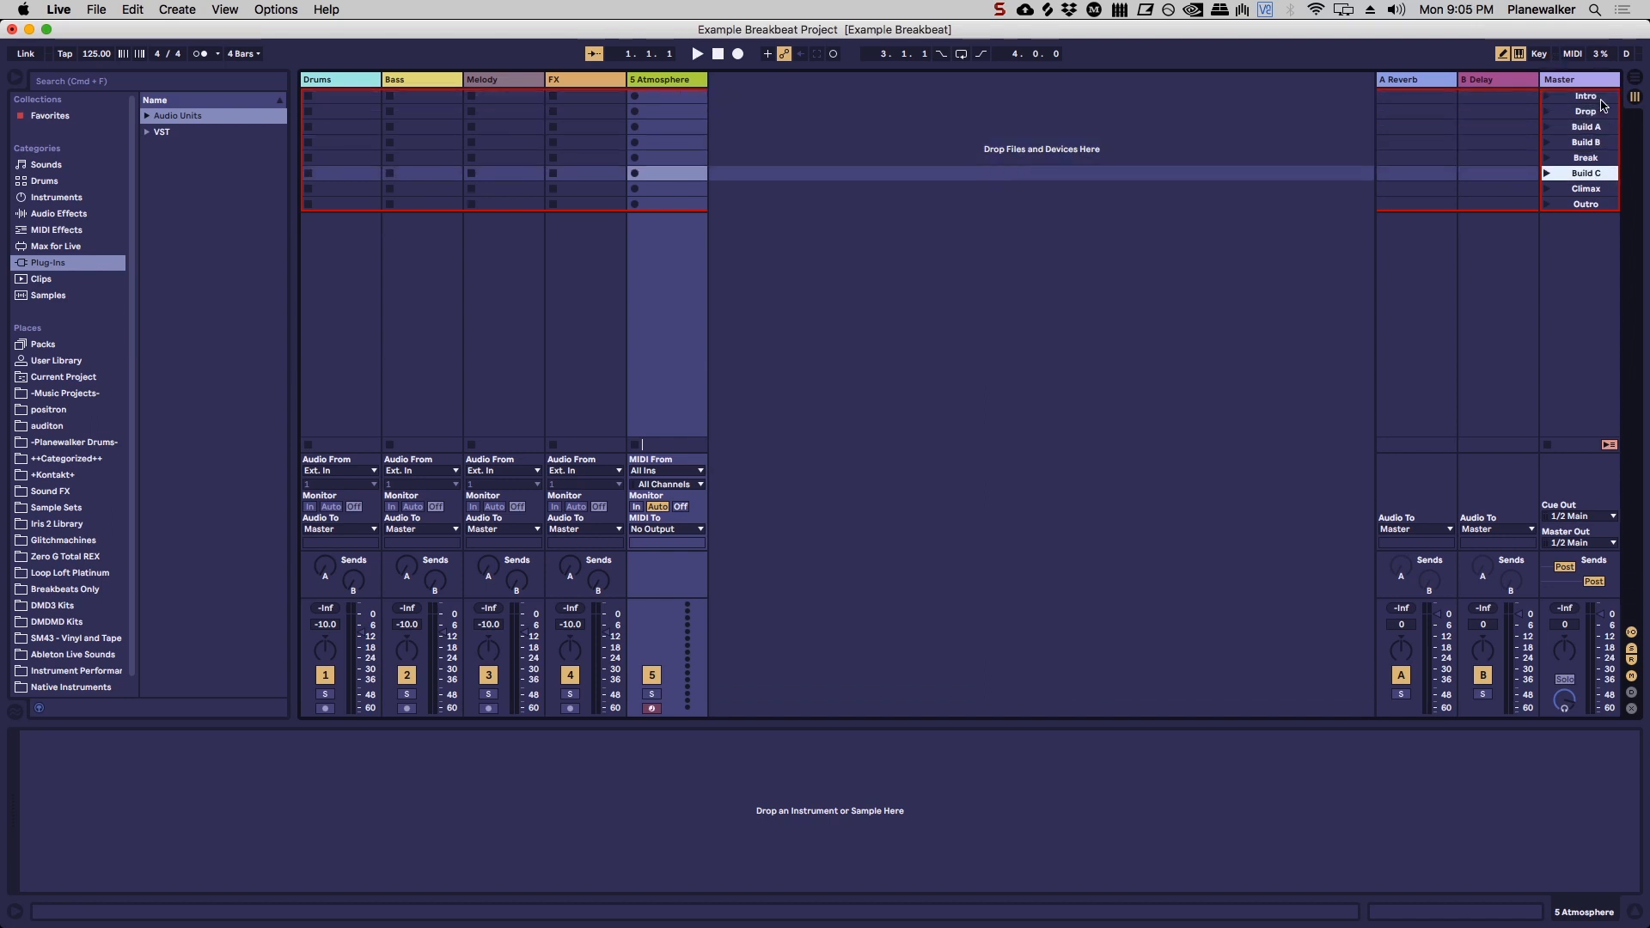
{"action": "key", "text": "Down"}
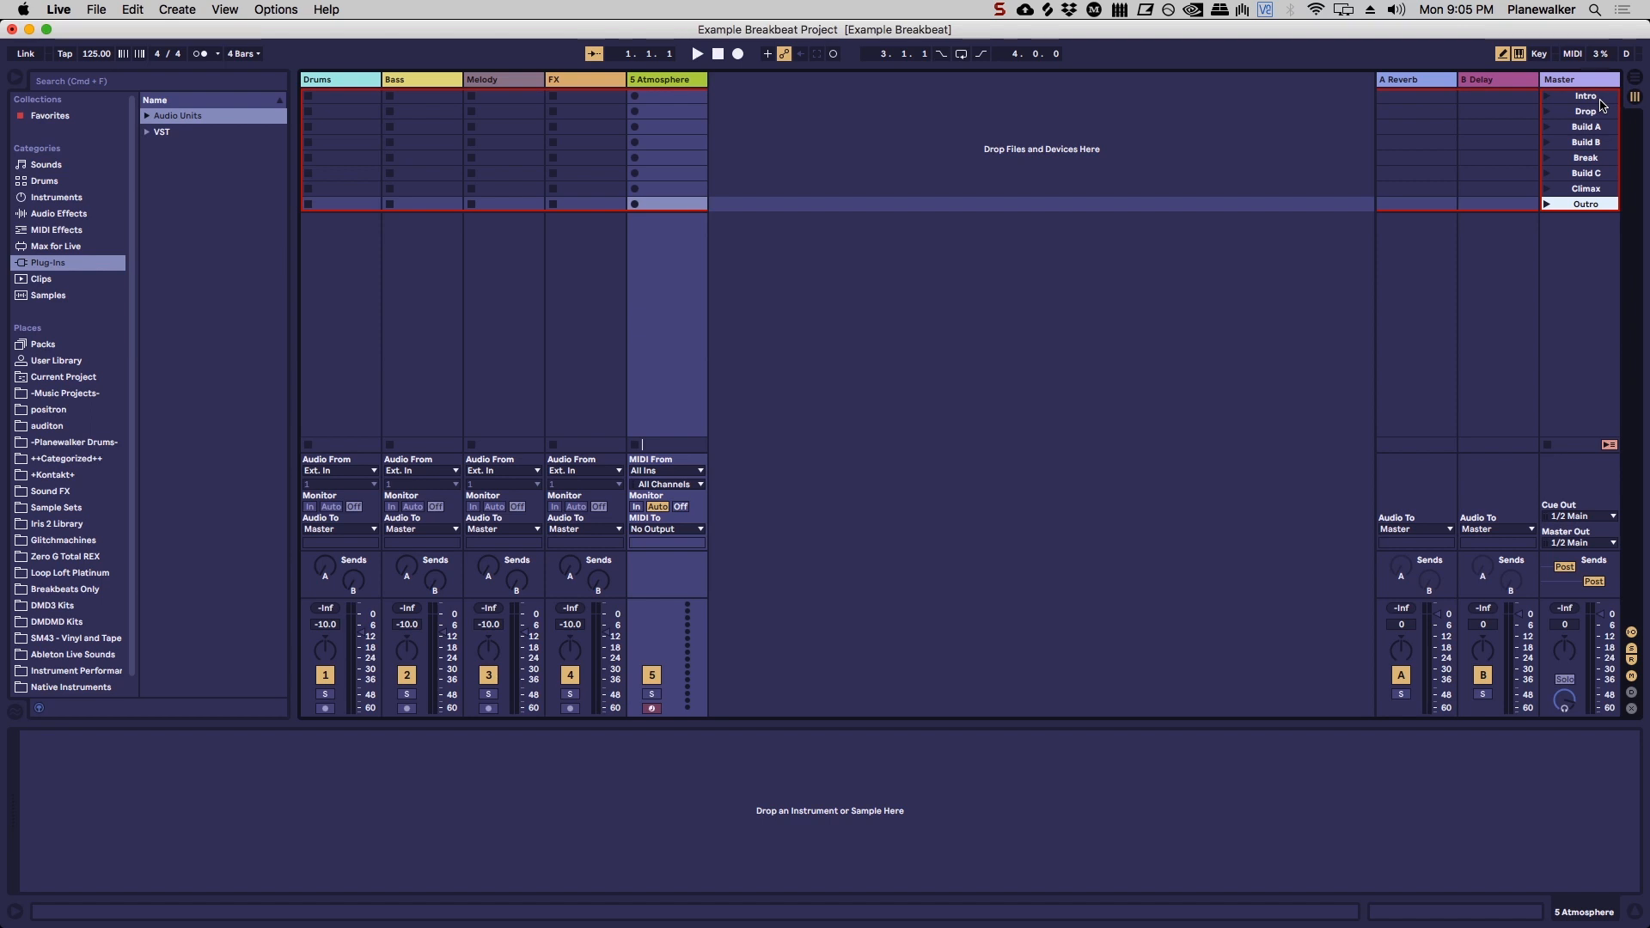
{"action": "left_click", "coordinate": [1594, 97]}
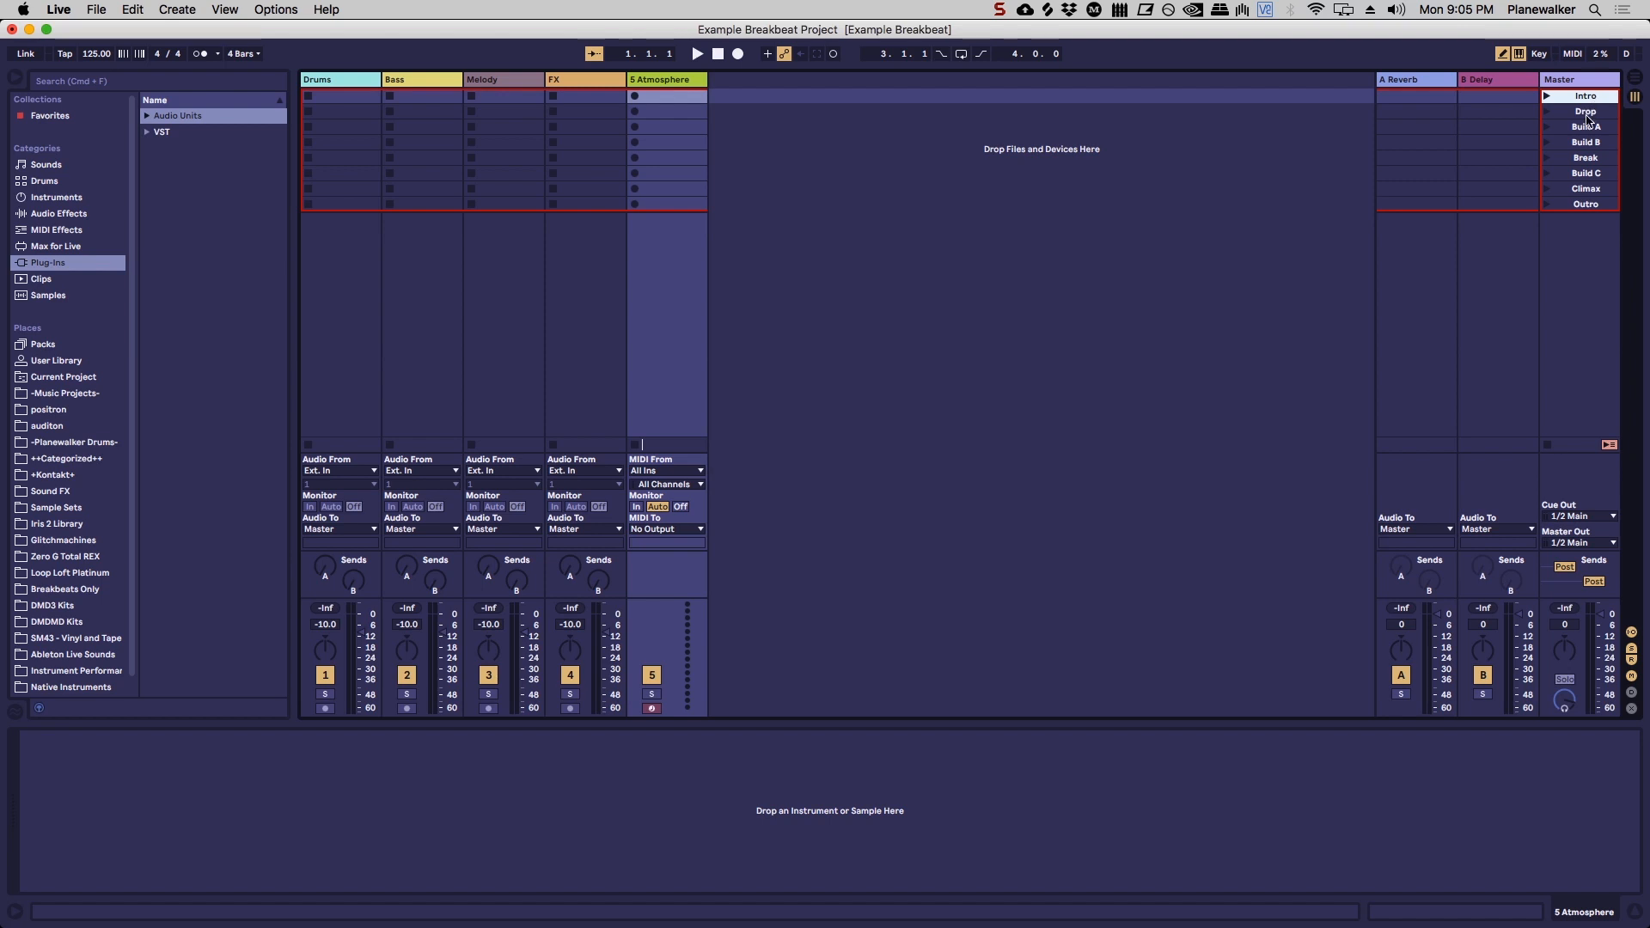
{"action": "left_click", "coordinate": [1591, 175]}
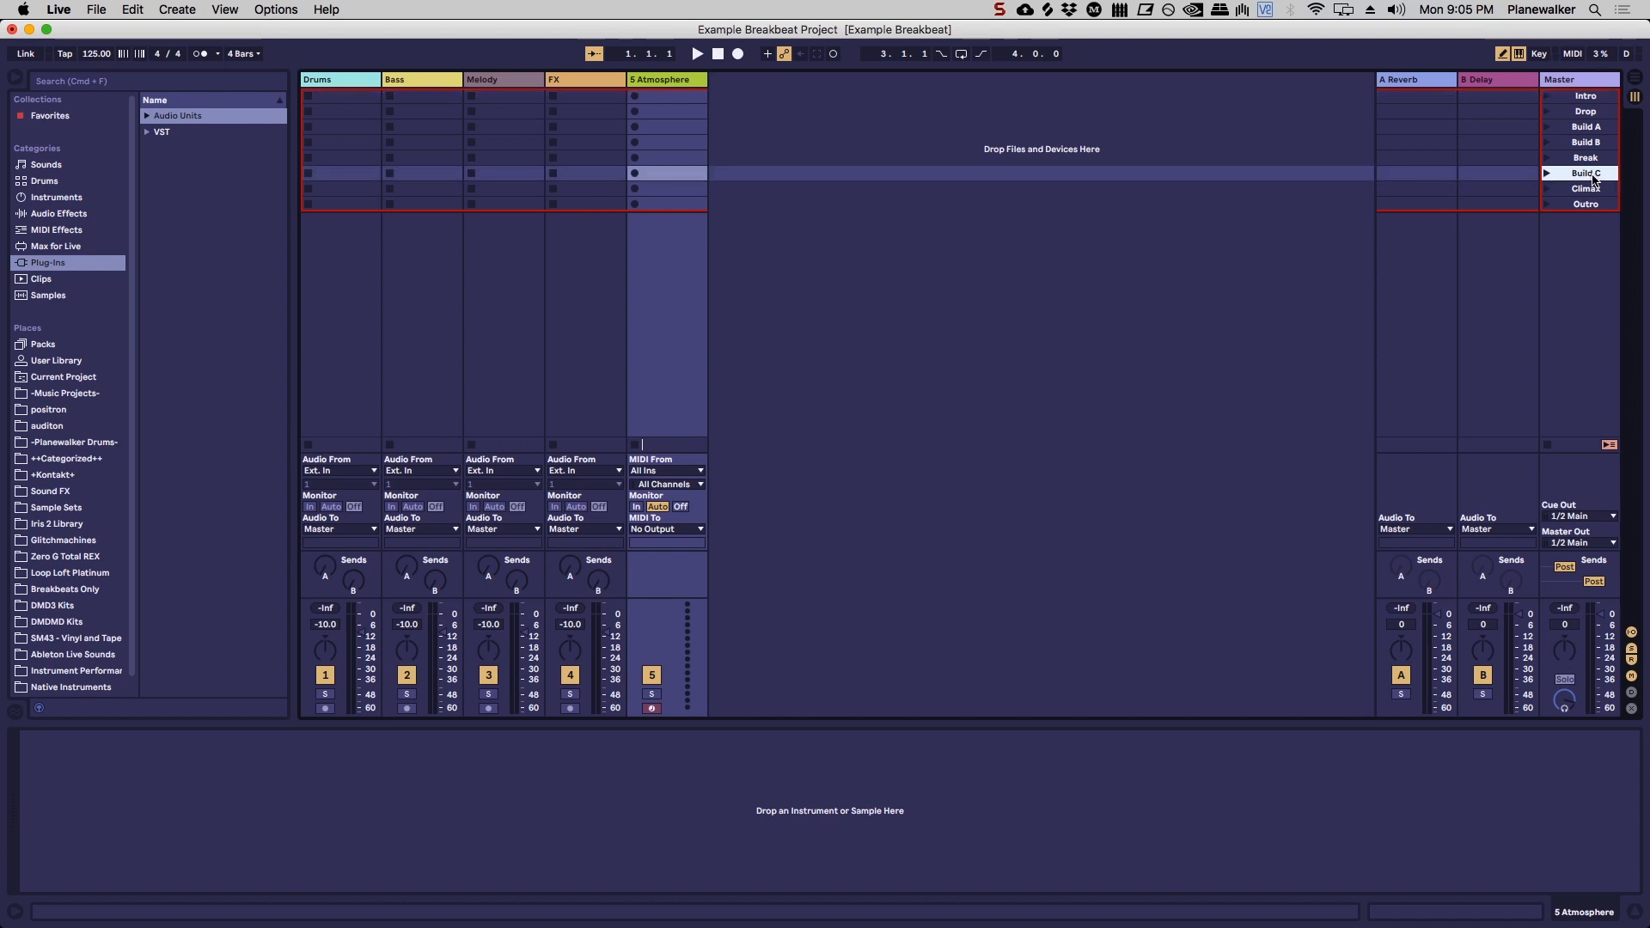
{"action": "left_click", "coordinate": [1595, 159]}
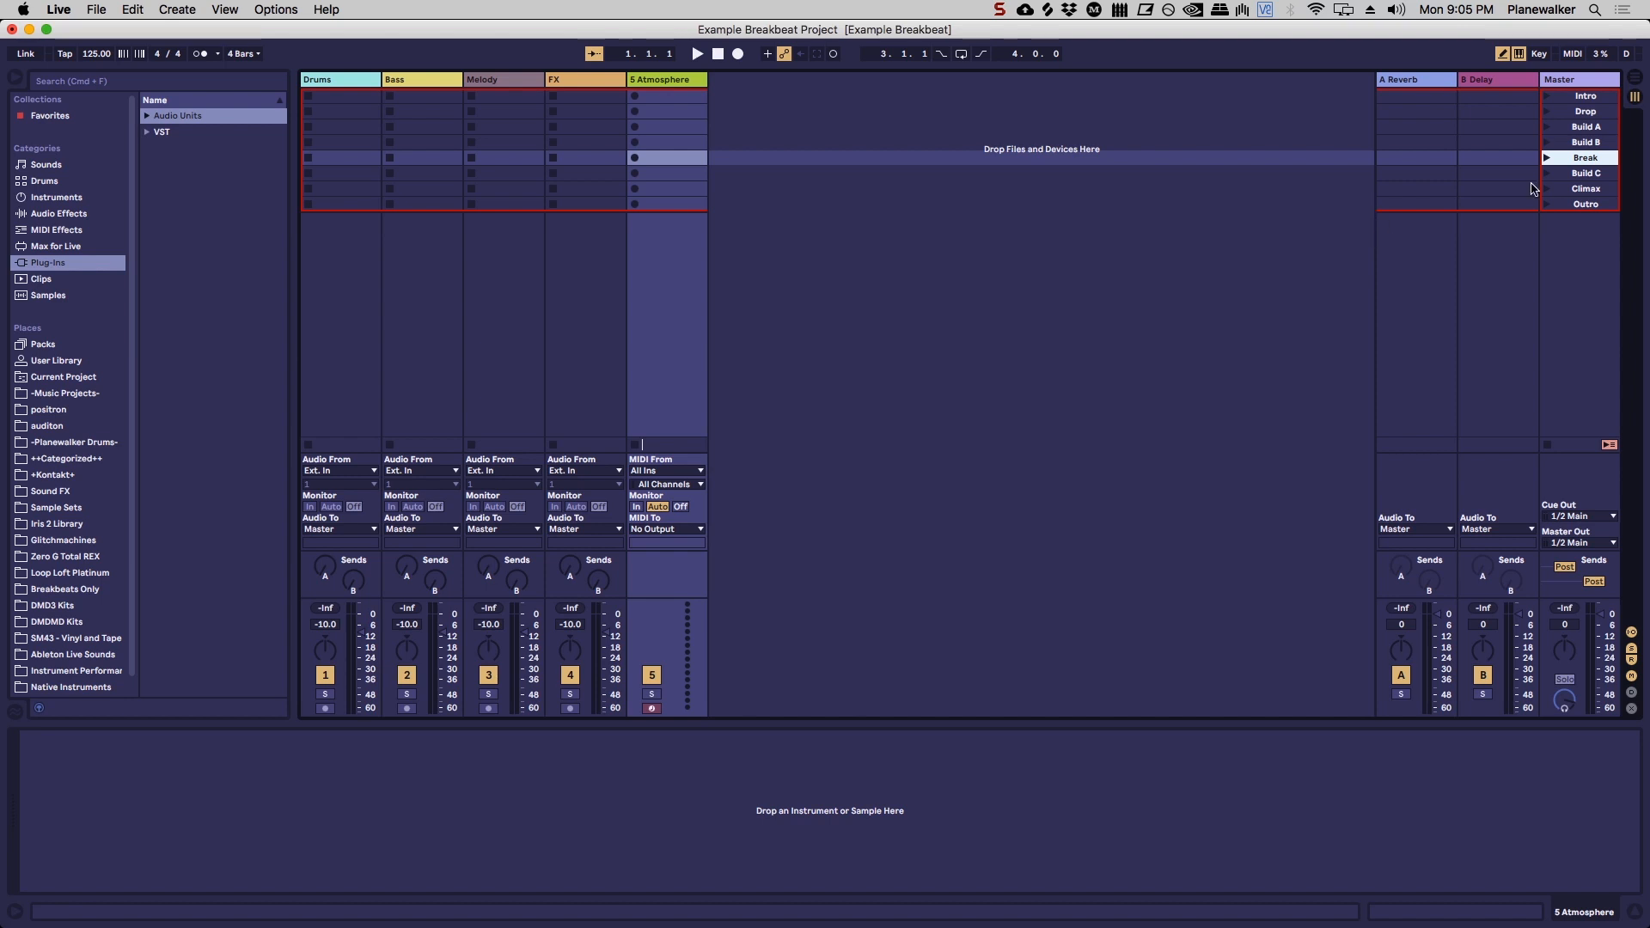
Step: Move the Drums track behind the Atmosphere track and return it to the first position
{"action": "left_click_drag", "start_coordinate": [361, 82], "coordinate": [674, 86]}
{"action": "left_click", "coordinate": [342, 83]}
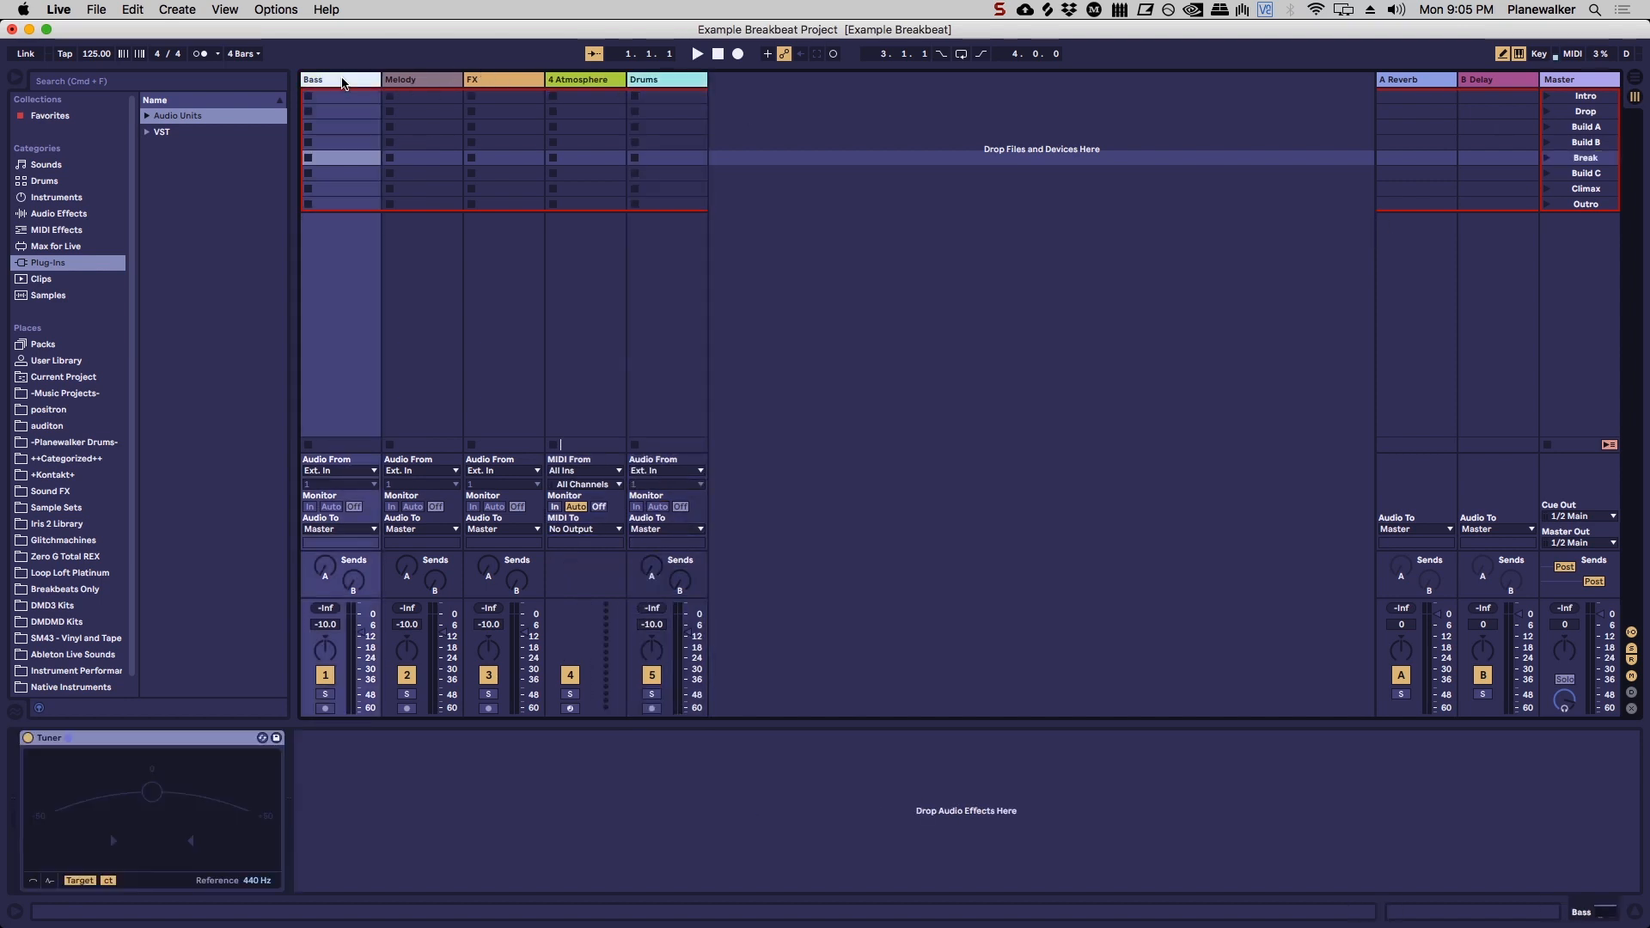
{"action": "left_click", "coordinate": [664, 86]}
{"action": "left_click_drag", "start_coordinate": [324, 102], "coordinate": [312, 86]}
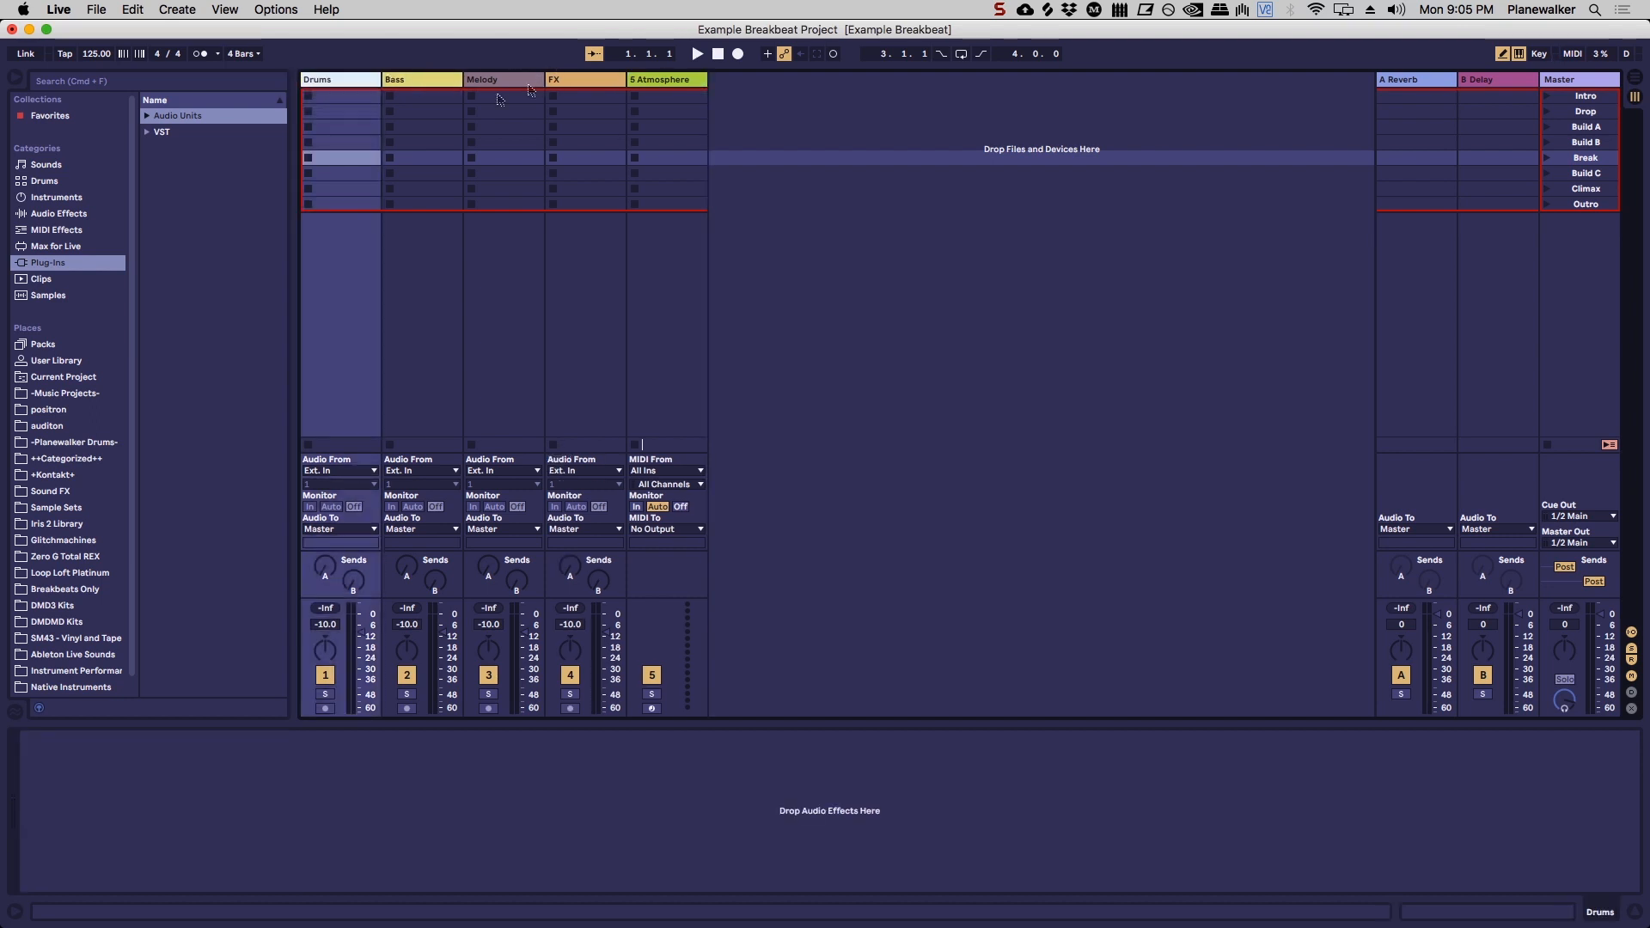
Step: Go through the song sections again by selecting the scenes down to Outro, ending on the Intro scene
{"action": "left_click", "coordinate": [1598, 98]}
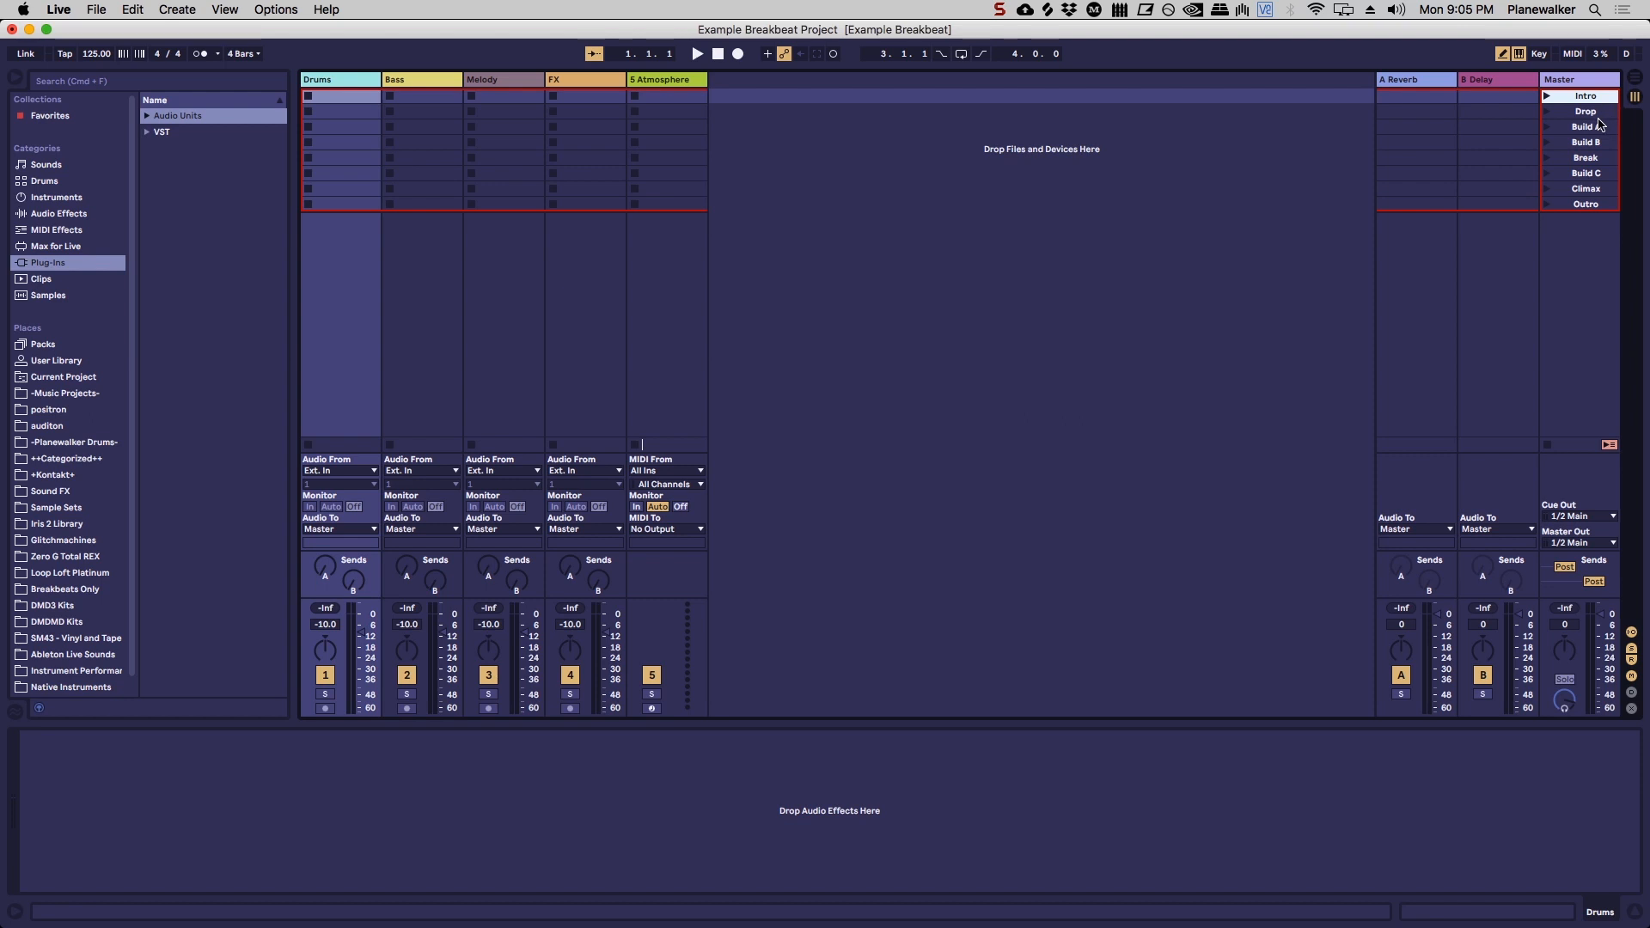
{"action": "left_click", "coordinate": [1599, 115]}
{"action": "key", "text": "Down"}
{"action": "key", "text": "Down"}
{"action": "key", "text": "Down"}
{"action": "key", "text": "Down"}
{"action": "key", "text": "Down"}
{"action": "key", "text": "Down"}
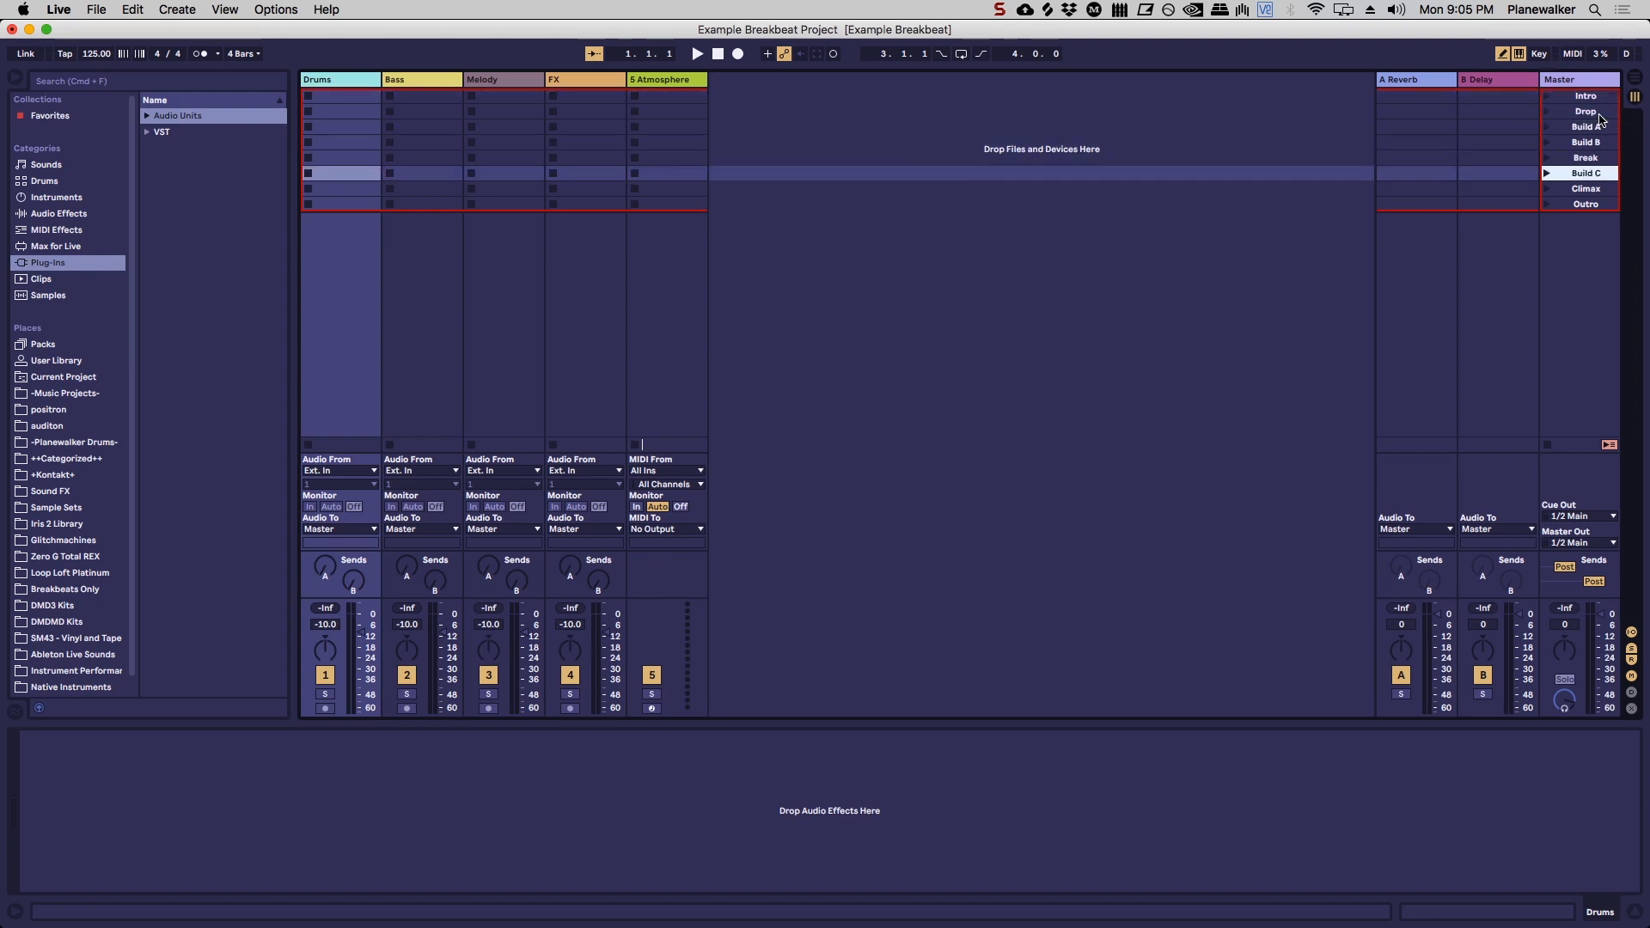
{"action": "key", "text": "Up"}
{"action": "key", "text": "Up"}
{"action": "key", "text": "Up"}
{"action": "key", "text": "Up"}
{"action": "key", "text": "Up"}
{"action": "key", "text": "Up"}
{"action": "key", "text": "Up"}
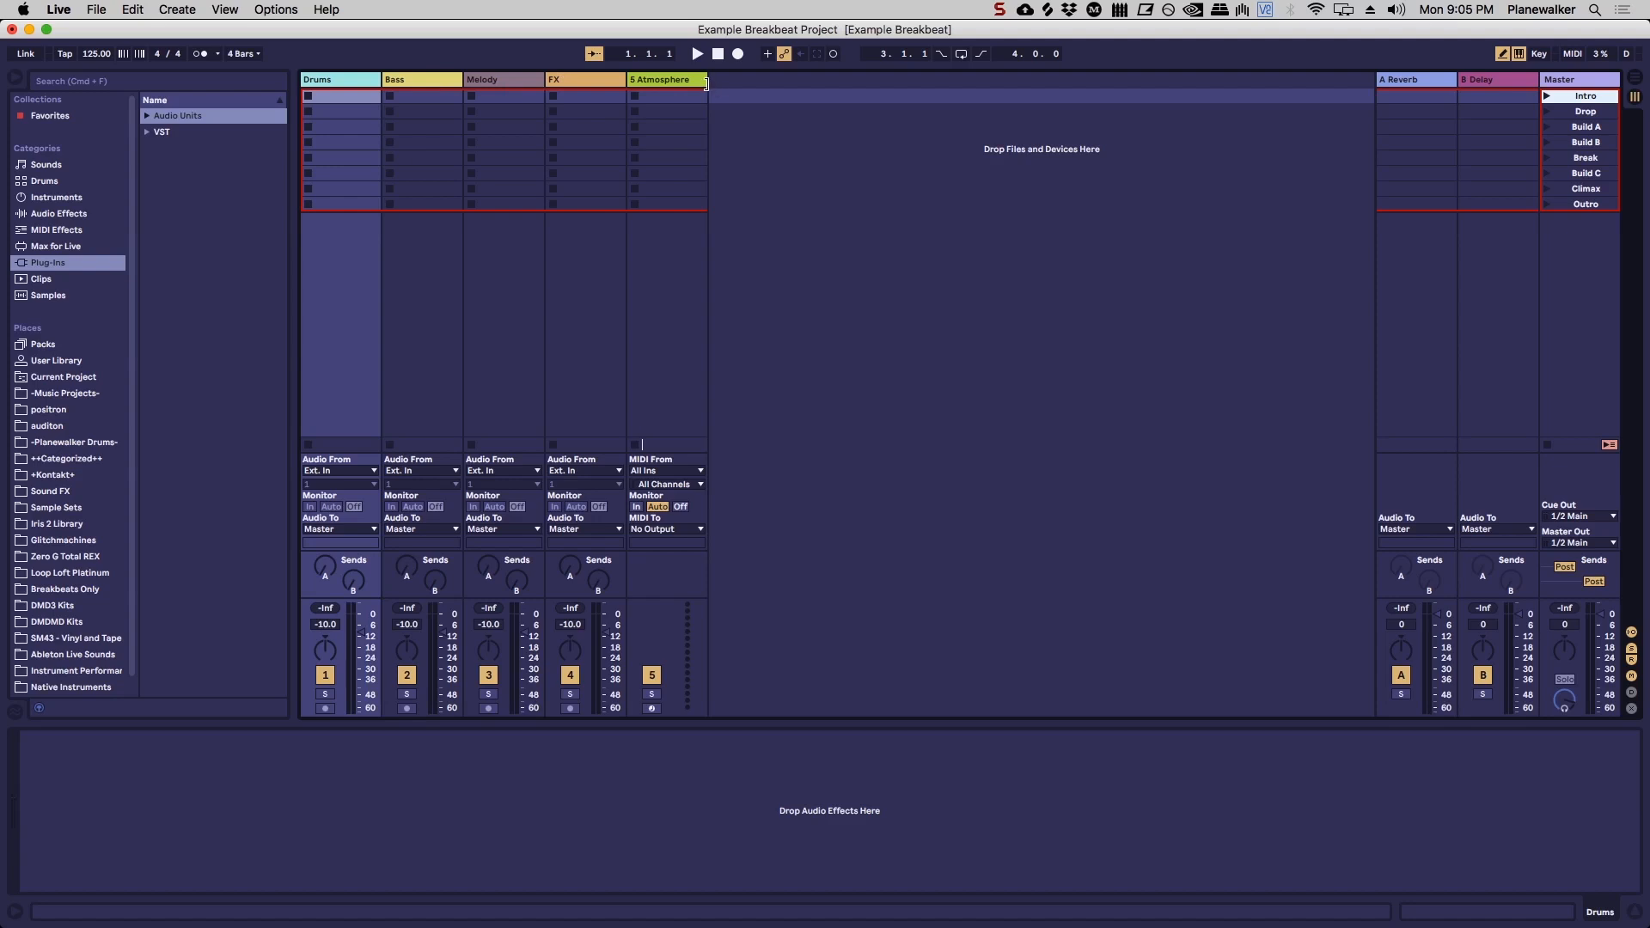
{"action": "left_click", "coordinate": [1596, 112]}
{"action": "left_click", "coordinate": [1601, 129]}
{"action": "left_click", "coordinate": [1598, 146]}
{"action": "left_click", "coordinate": [1592, 174]}
{"action": "left_click", "coordinate": [1591, 191]}
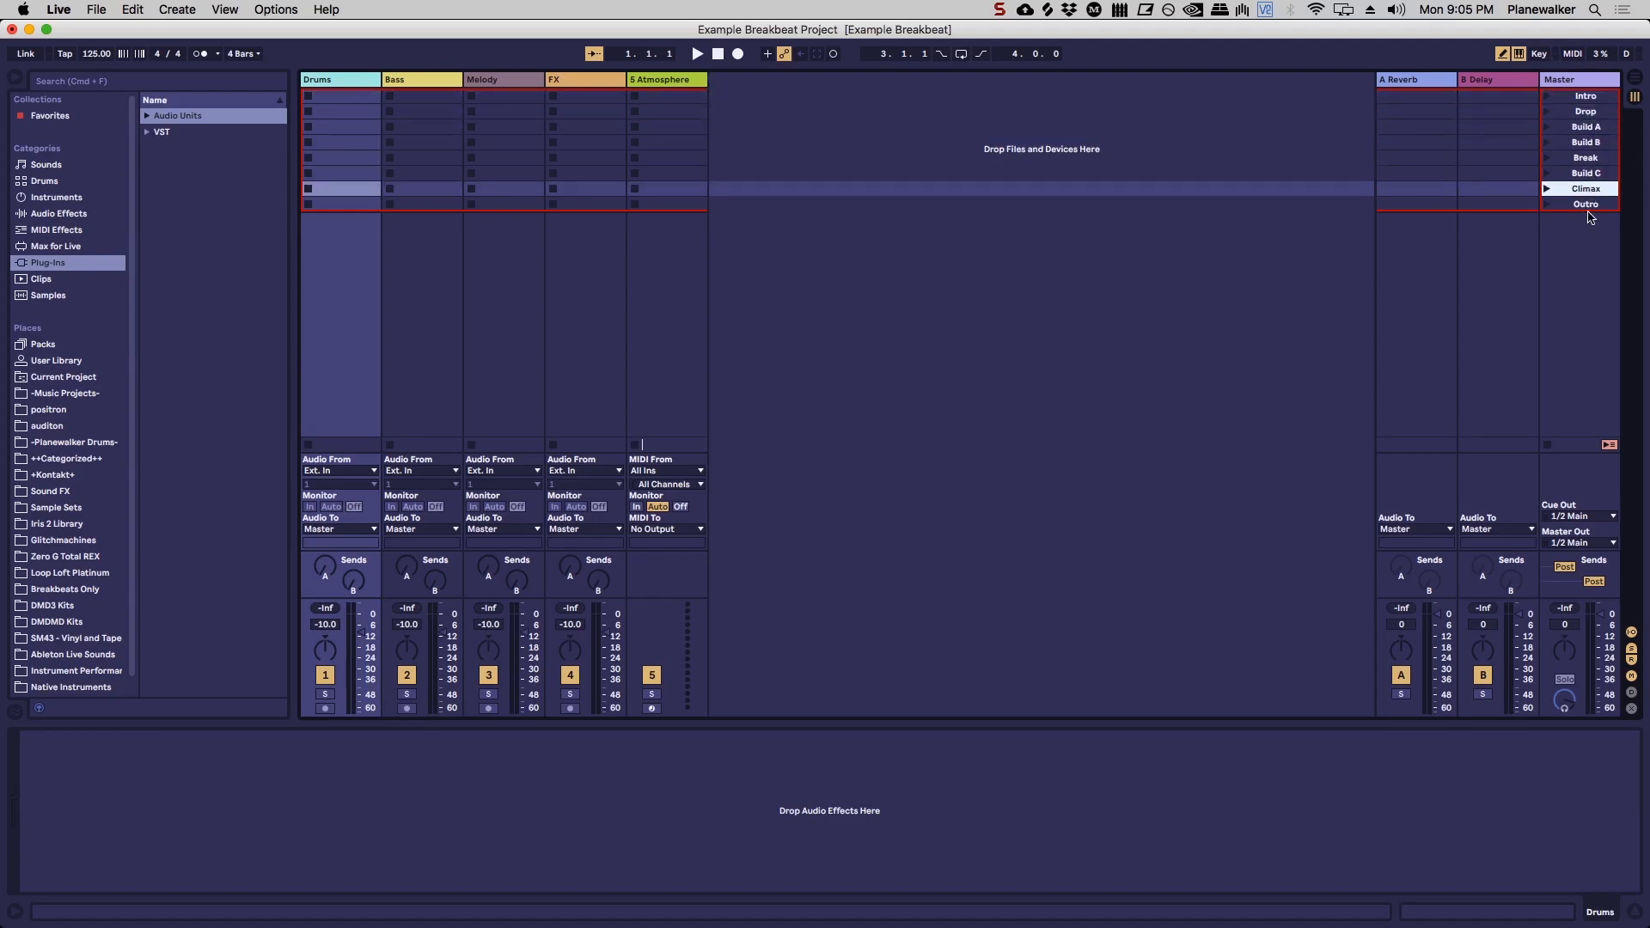
{"action": "left_click", "coordinate": [1587, 205]}
{"action": "left_click", "coordinate": [1587, 98]}
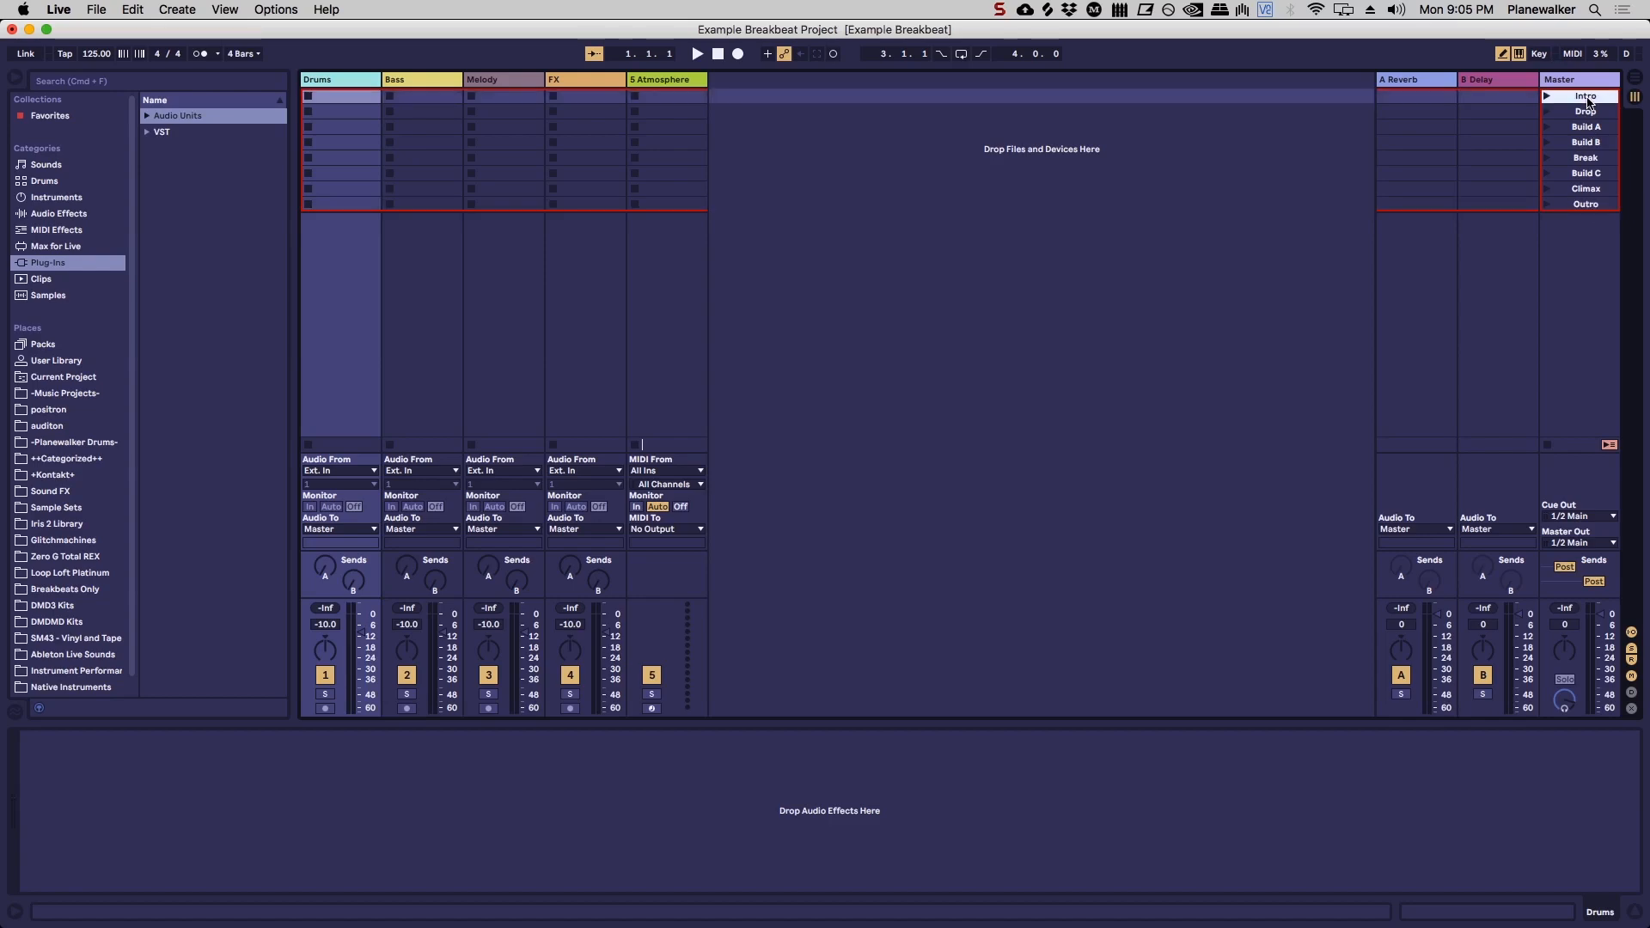
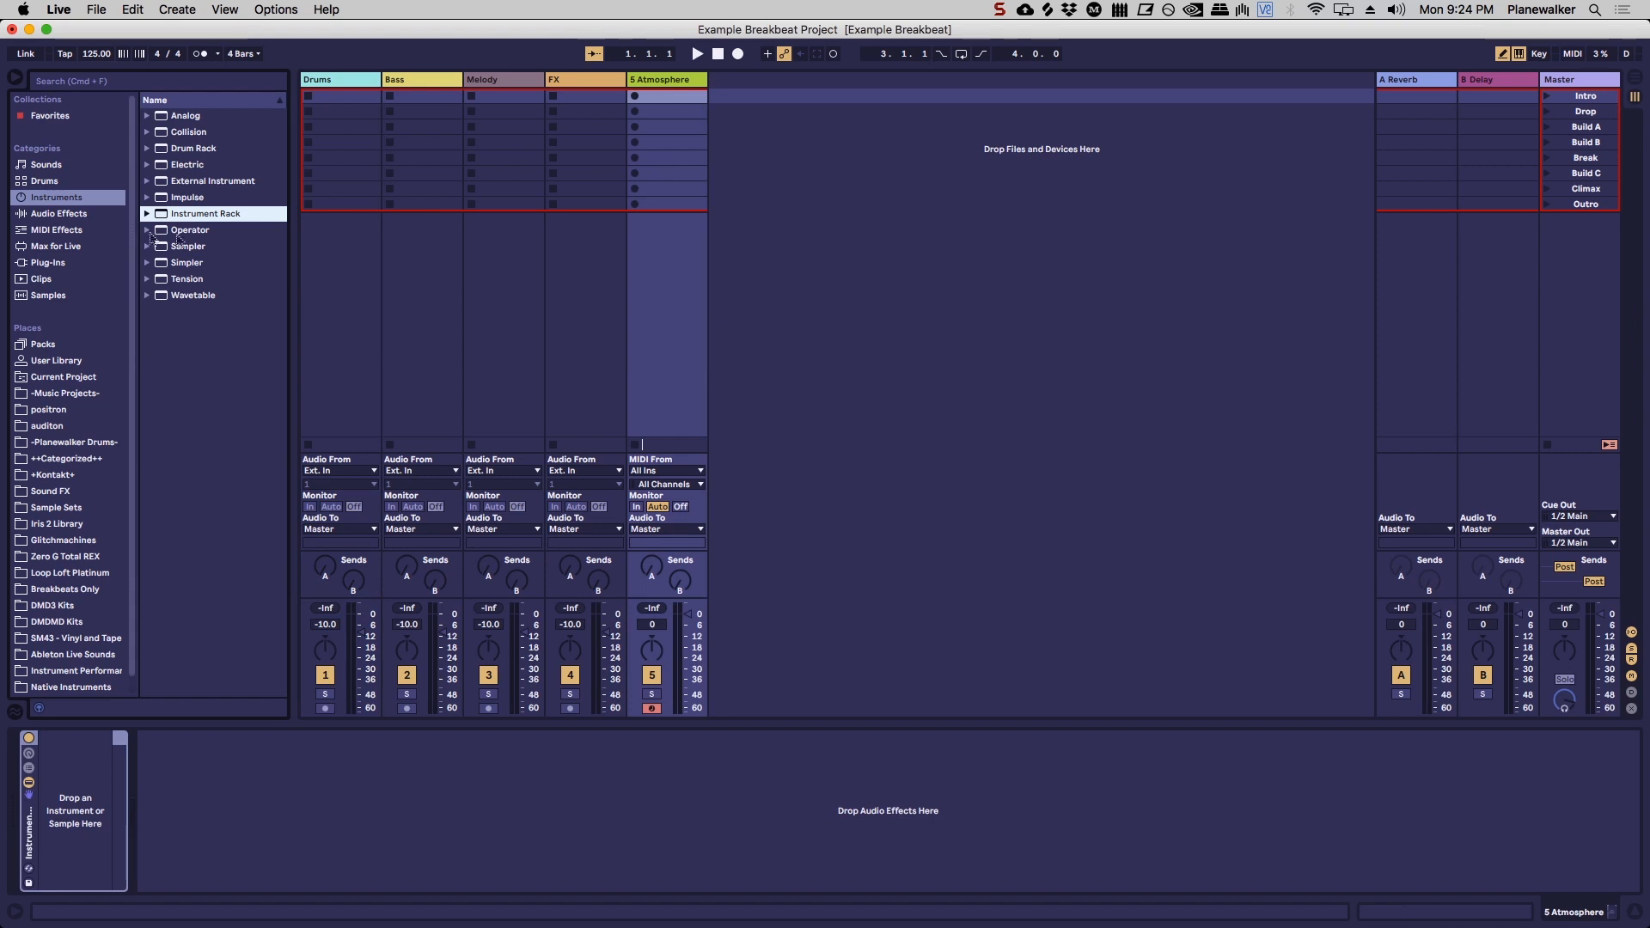
Step: Add an empty Audio Effect Rack after the Instrument Rack on the Atmosphere track
{"action": "left_click", "coordinate": [67, 216]}
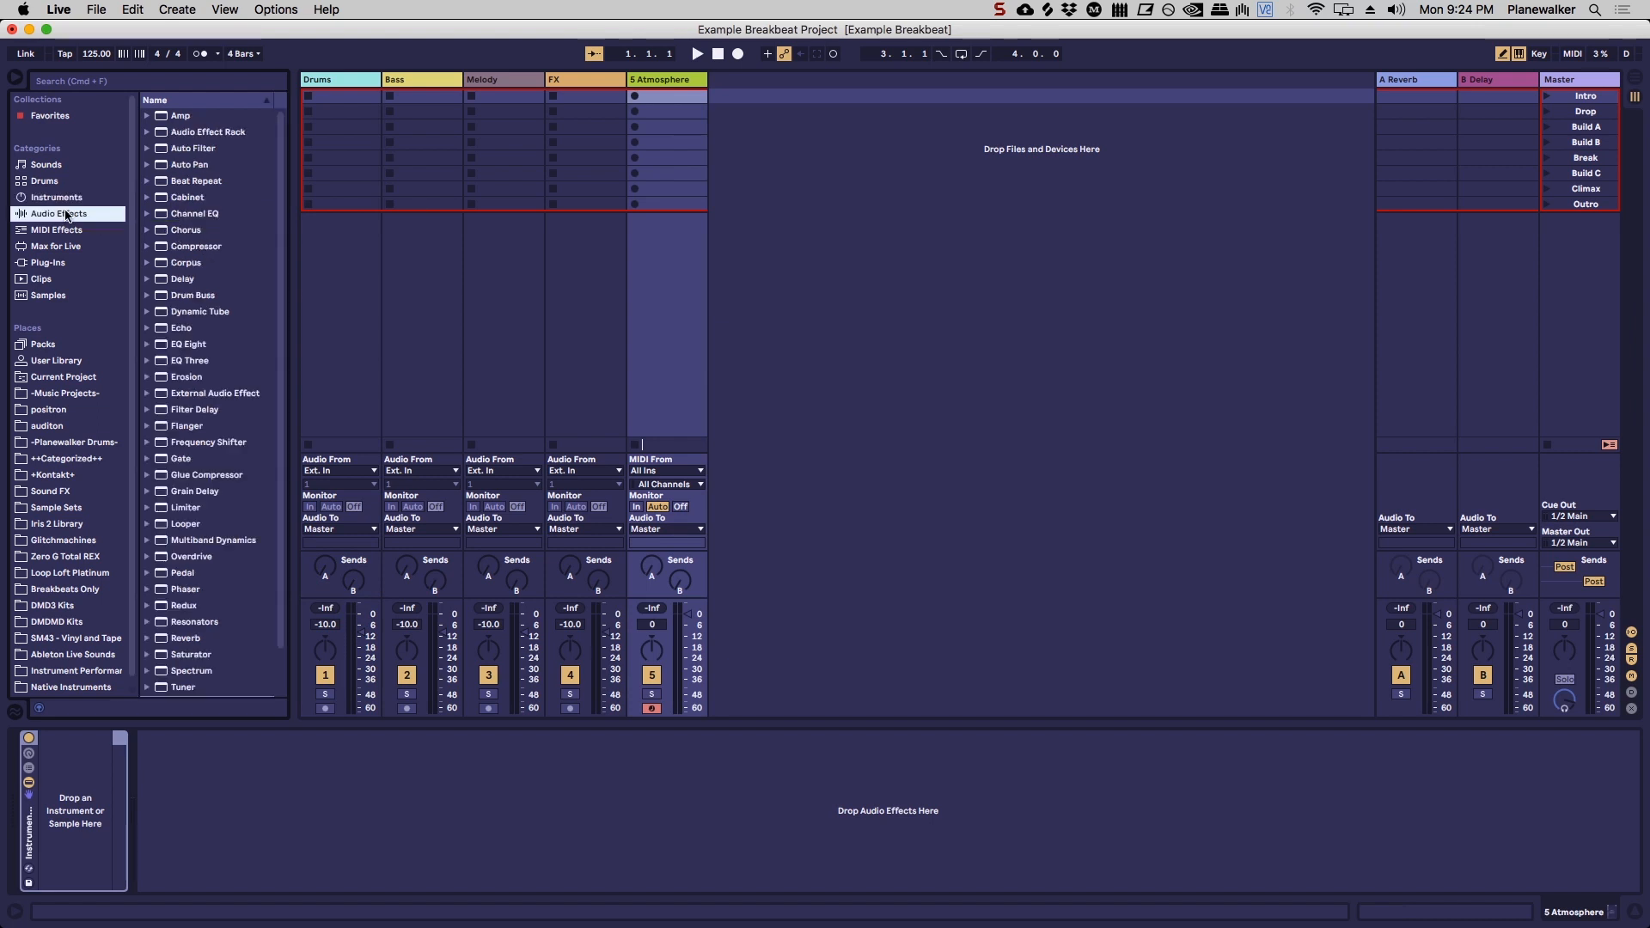
{"action": "left_click_drag", "start_coordinate": [216, 137], "coordinate": [666, 299]}
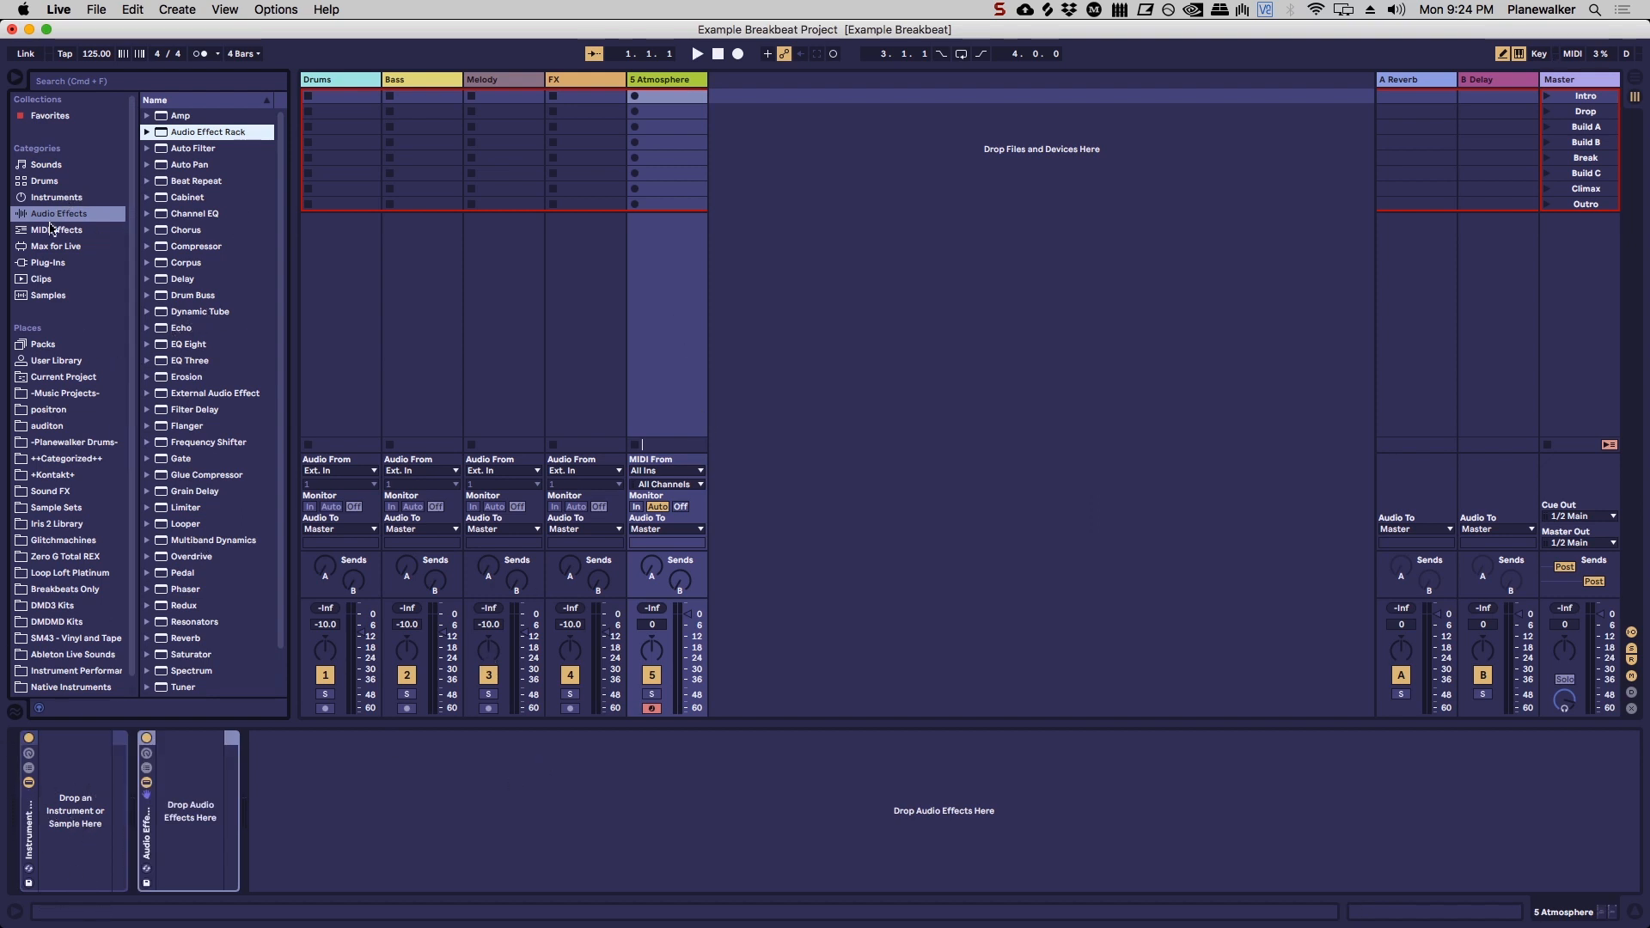
Step: Load Operator into the empty Instrument Rack on the Atmosphere track
{"action": "left_click", "coordinate": [65, 197]}
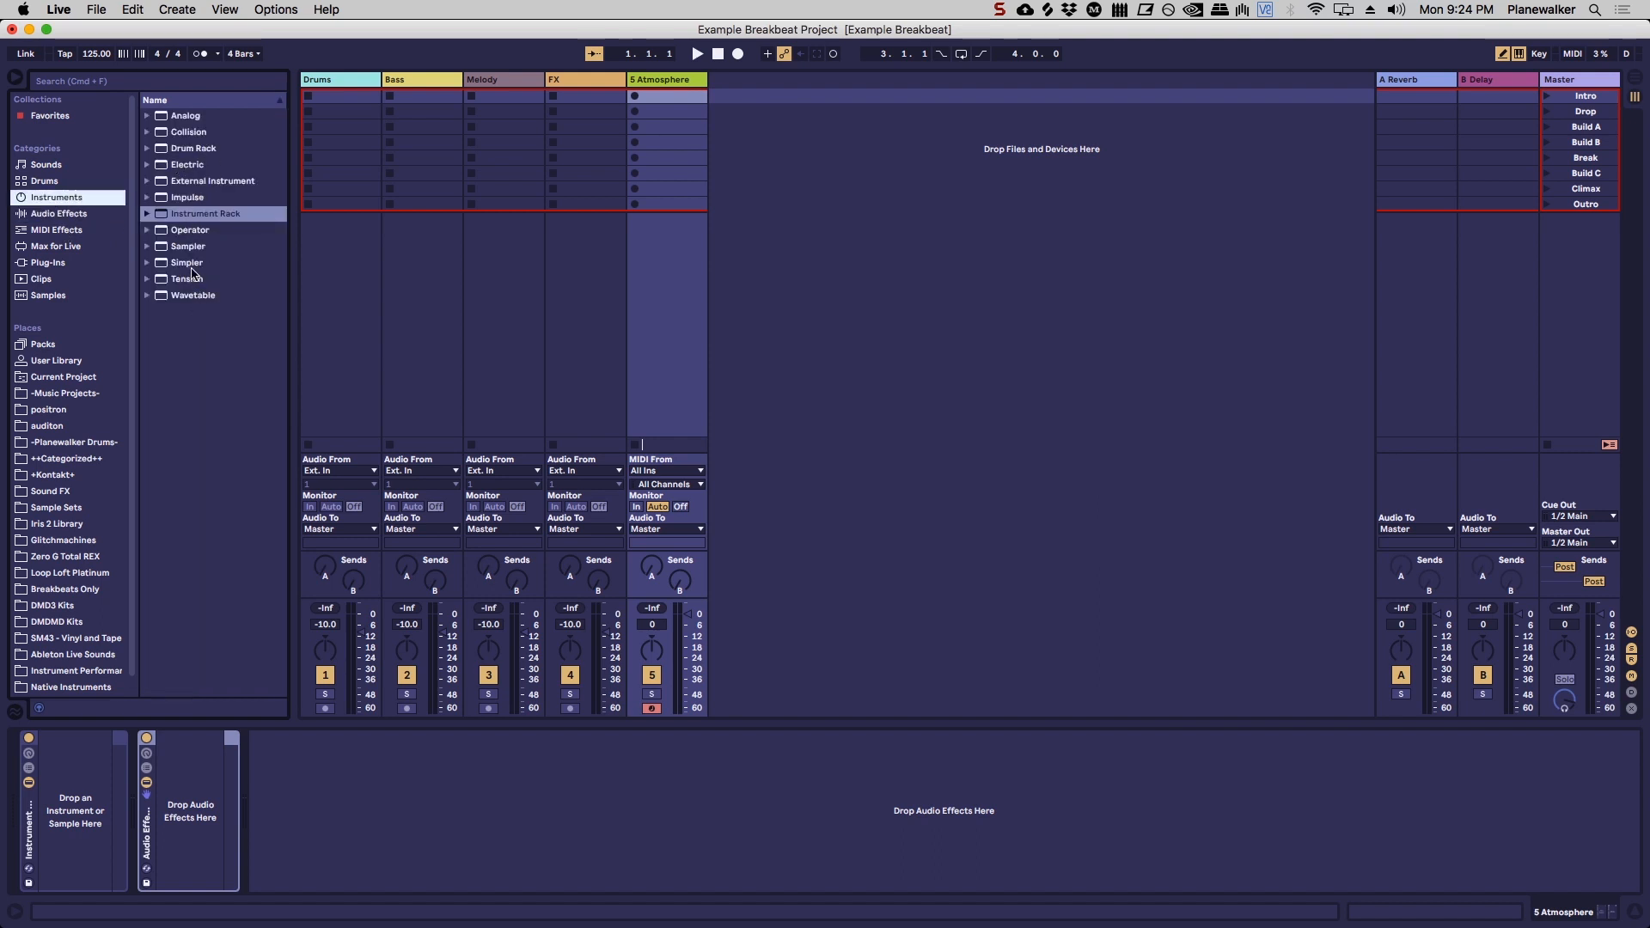
{"action": "left_click", "coordinate": [194, 151]}
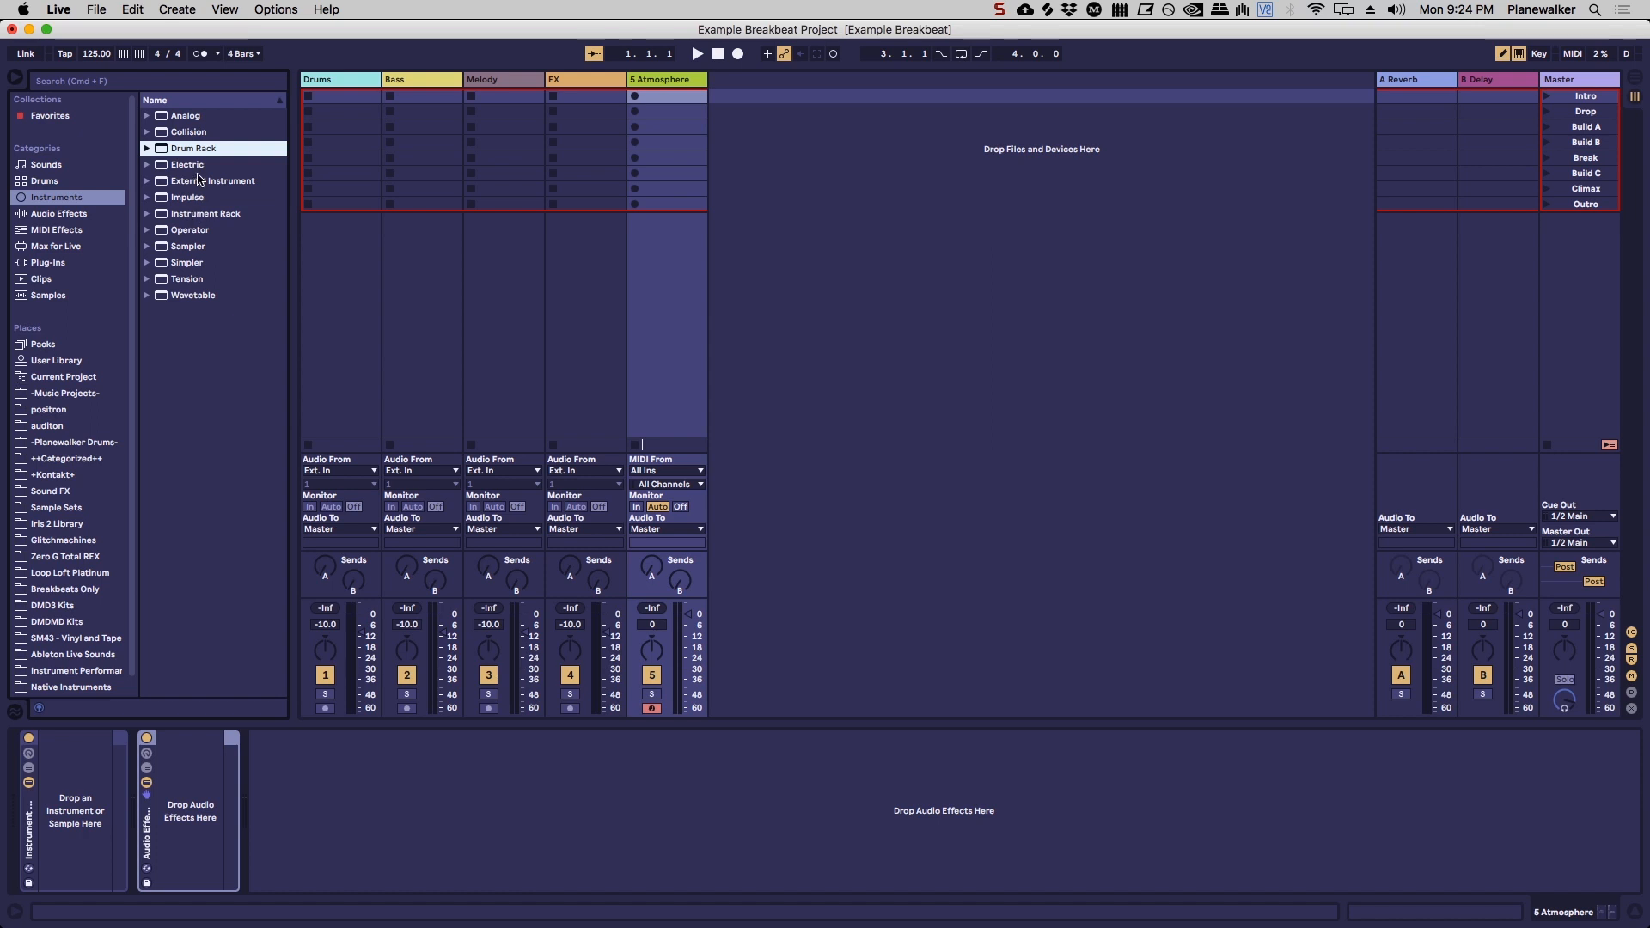
{"action": "left_click", "coordinate": [196, 232]}
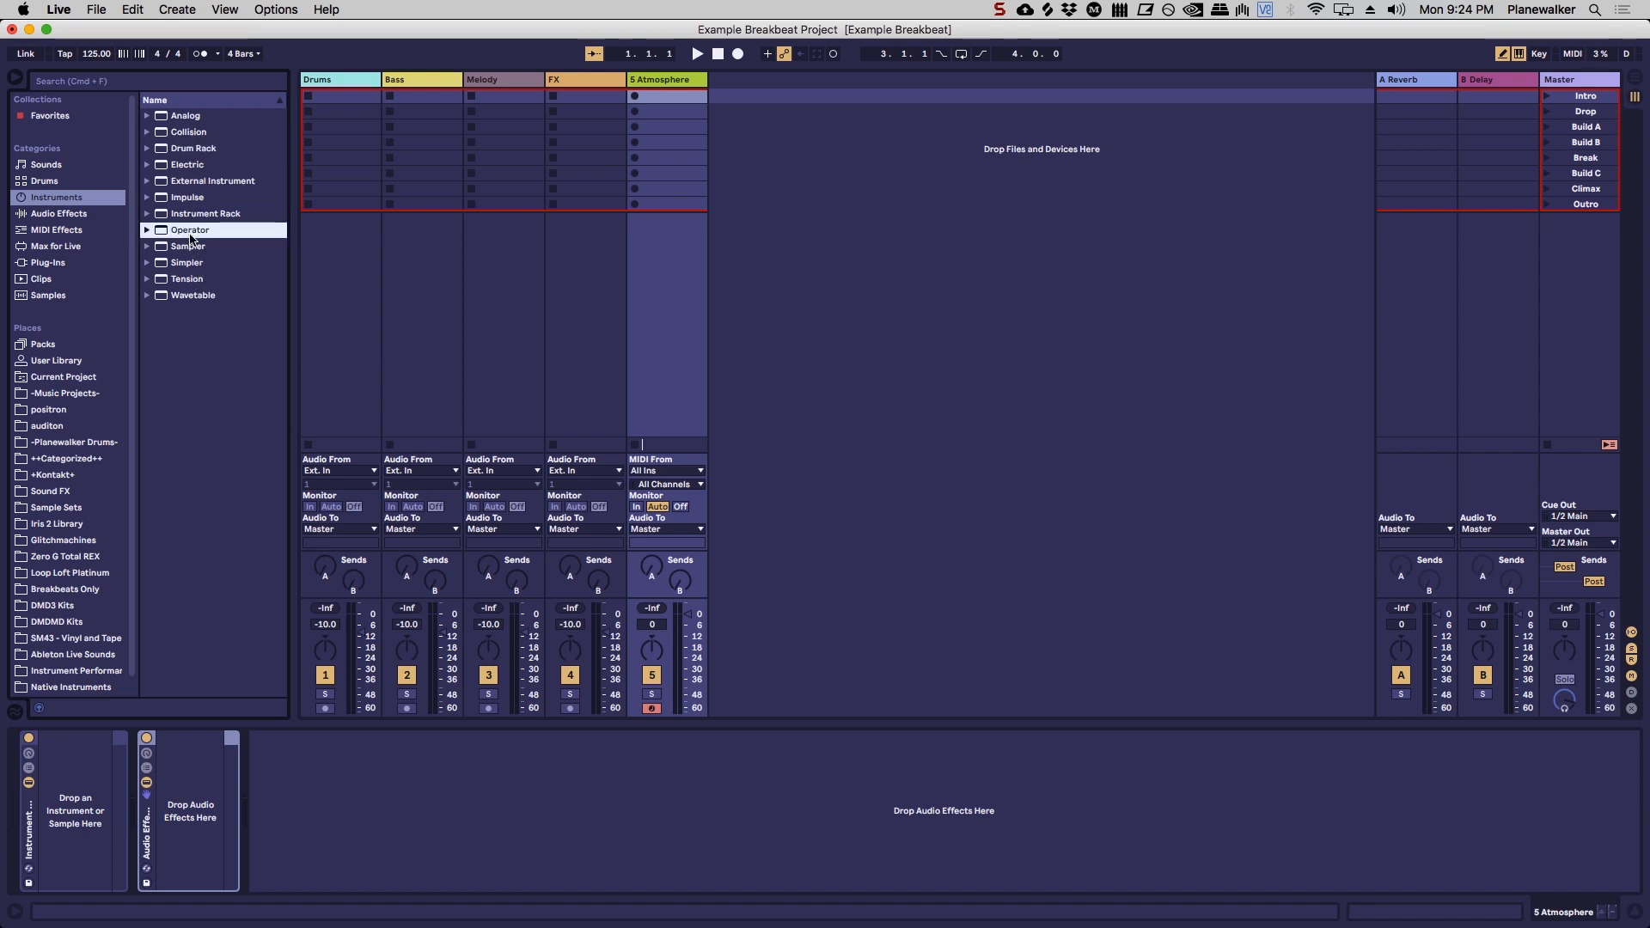
{"action": "mouse_move", "coordinate": [191, 236]}
{"action": "left_mouse_down"}
{"action": "mouse_move", "coordinate": [36, 838]}
{"action": "mouse_move", "coordinate": [65, 806]}
{"action": "left_mouse_up"}
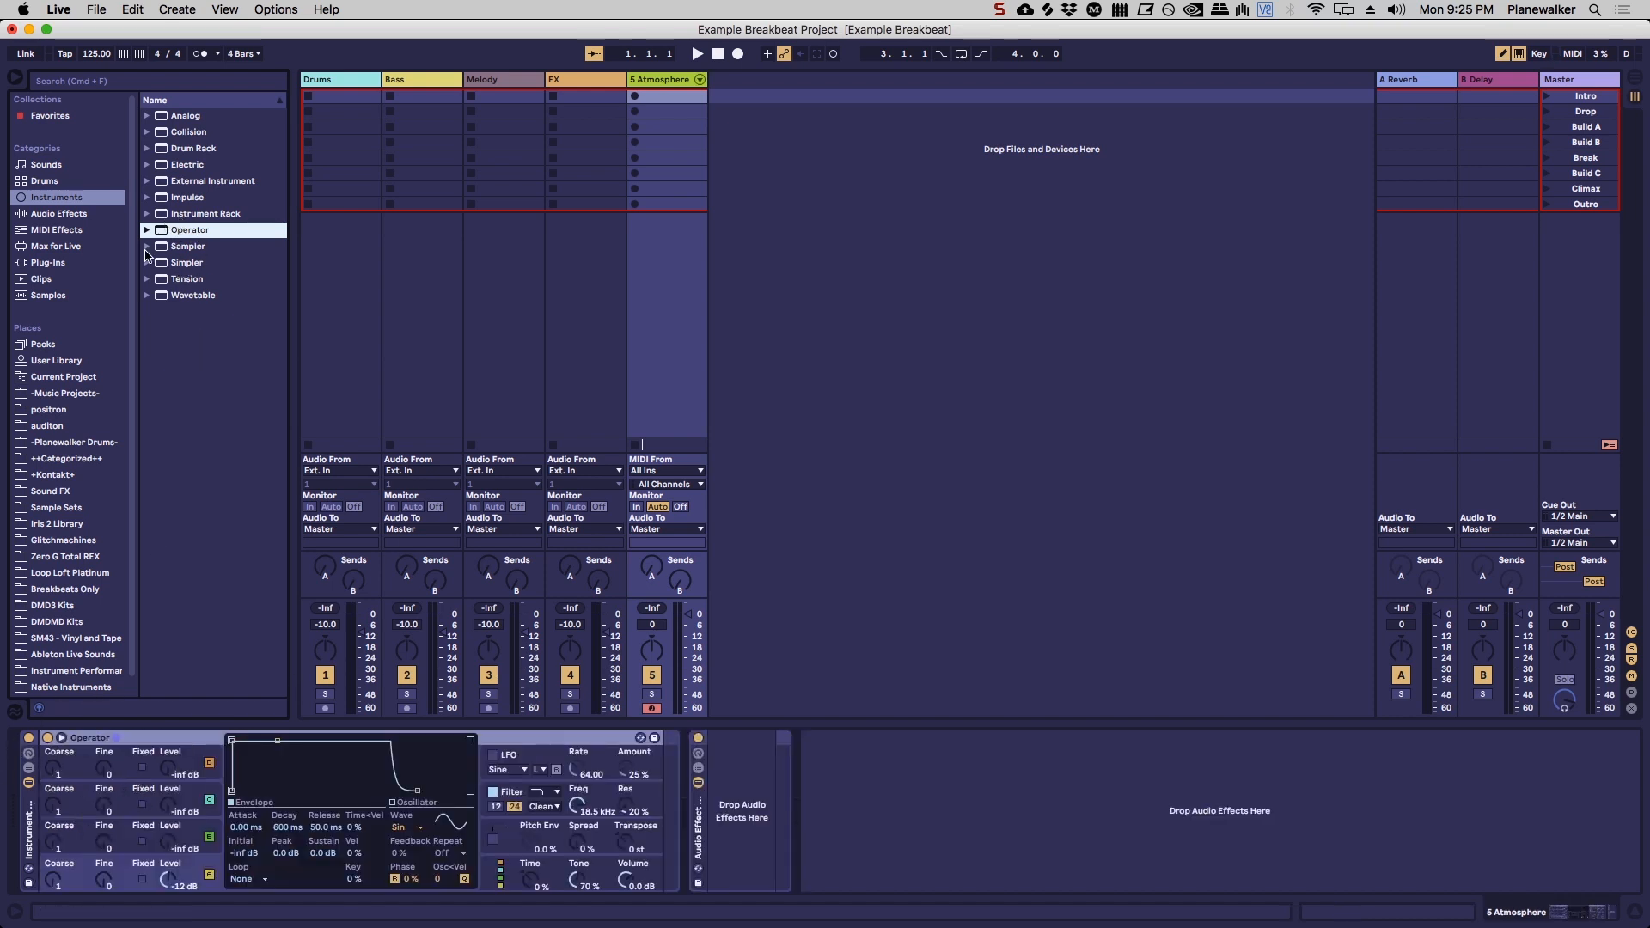
Step: Load Wavetable in place of Operator in the Instrument Rack and add Operator as a second chain
{"action": "left_click", "coordinate": [191, 297]}
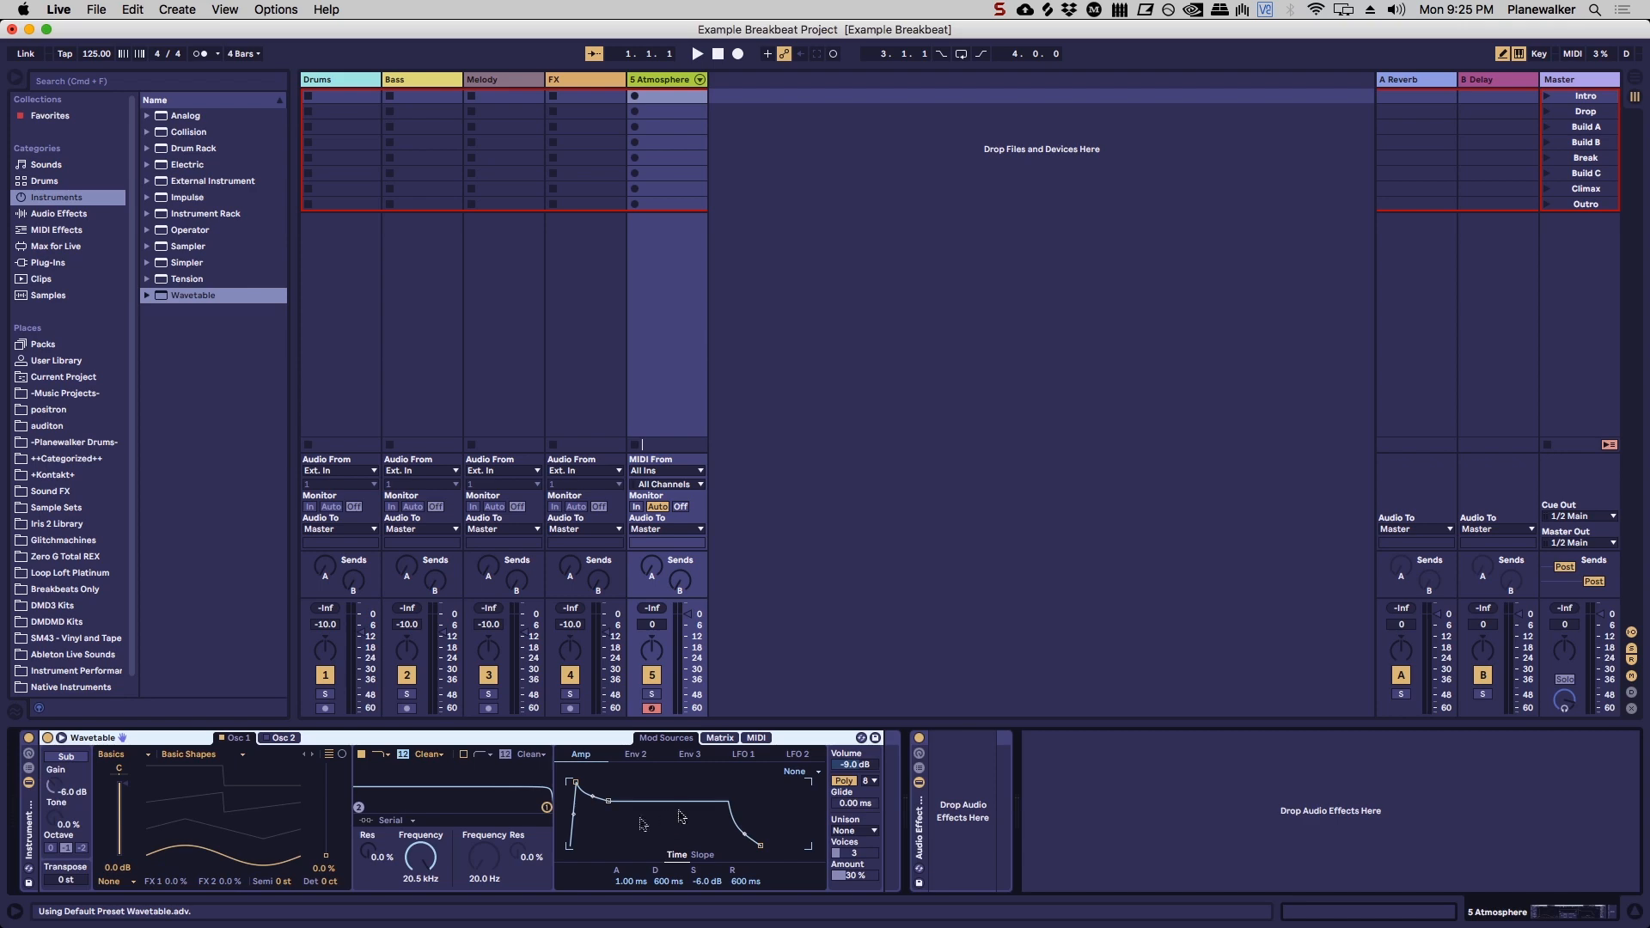
{"action": "left_click", "coordinate": [30, 781]}
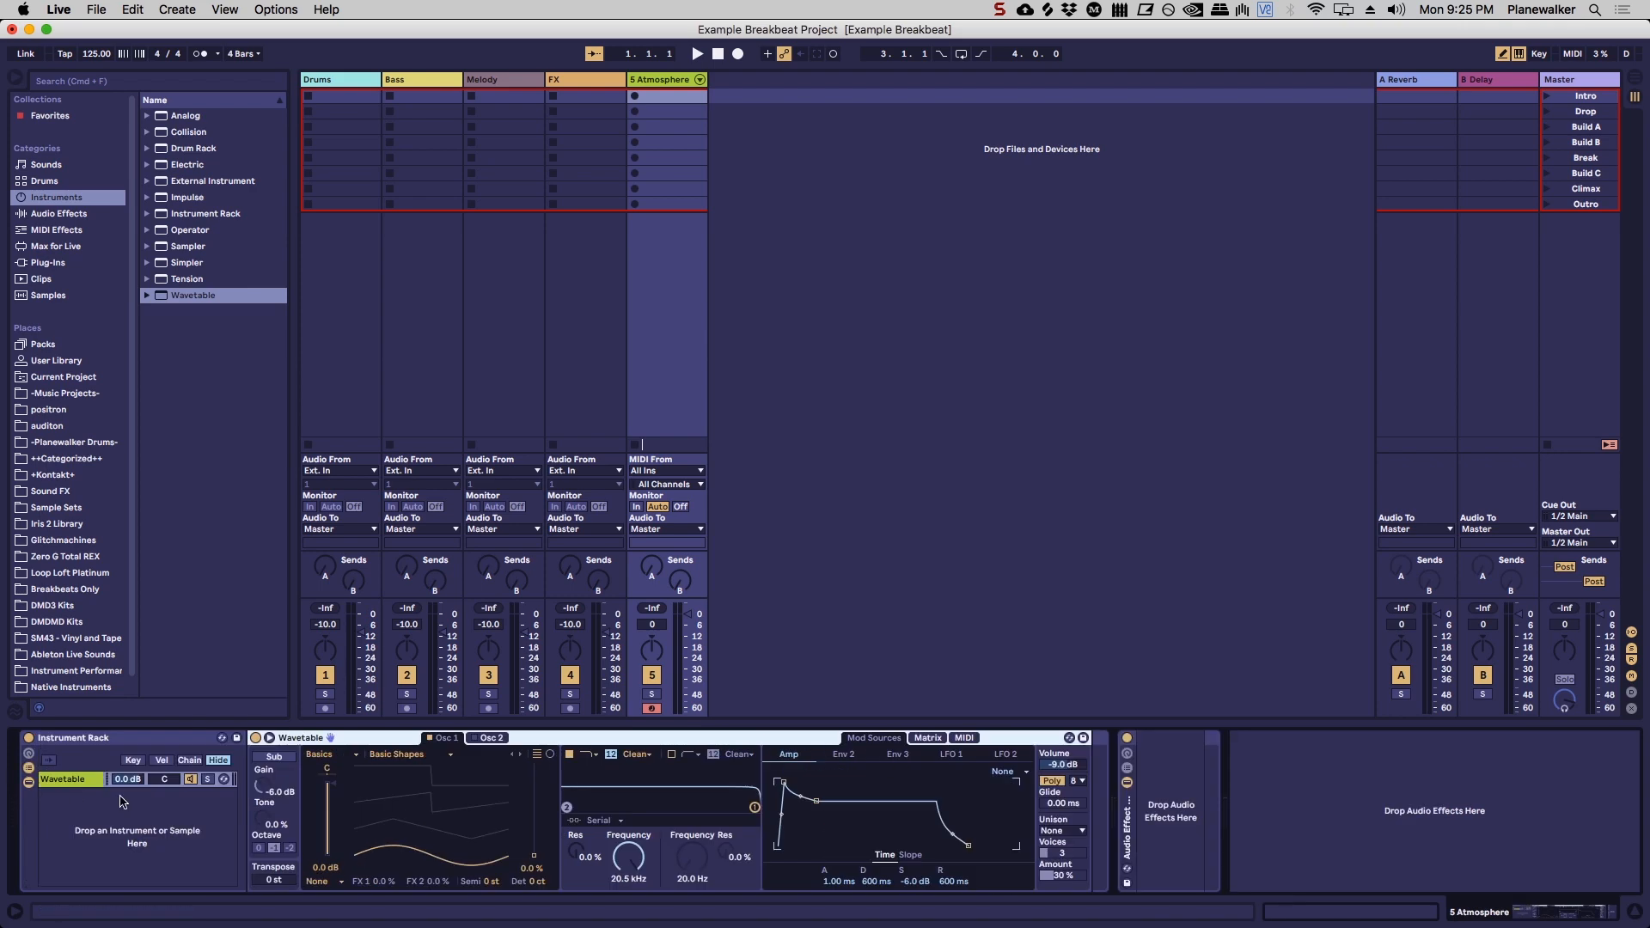
{"action": "left_click", "coordinate": [189, 232]}
{"action": "left_click_drag", "start_coordinate": [191, 265], "coordinate": [103, 842]}
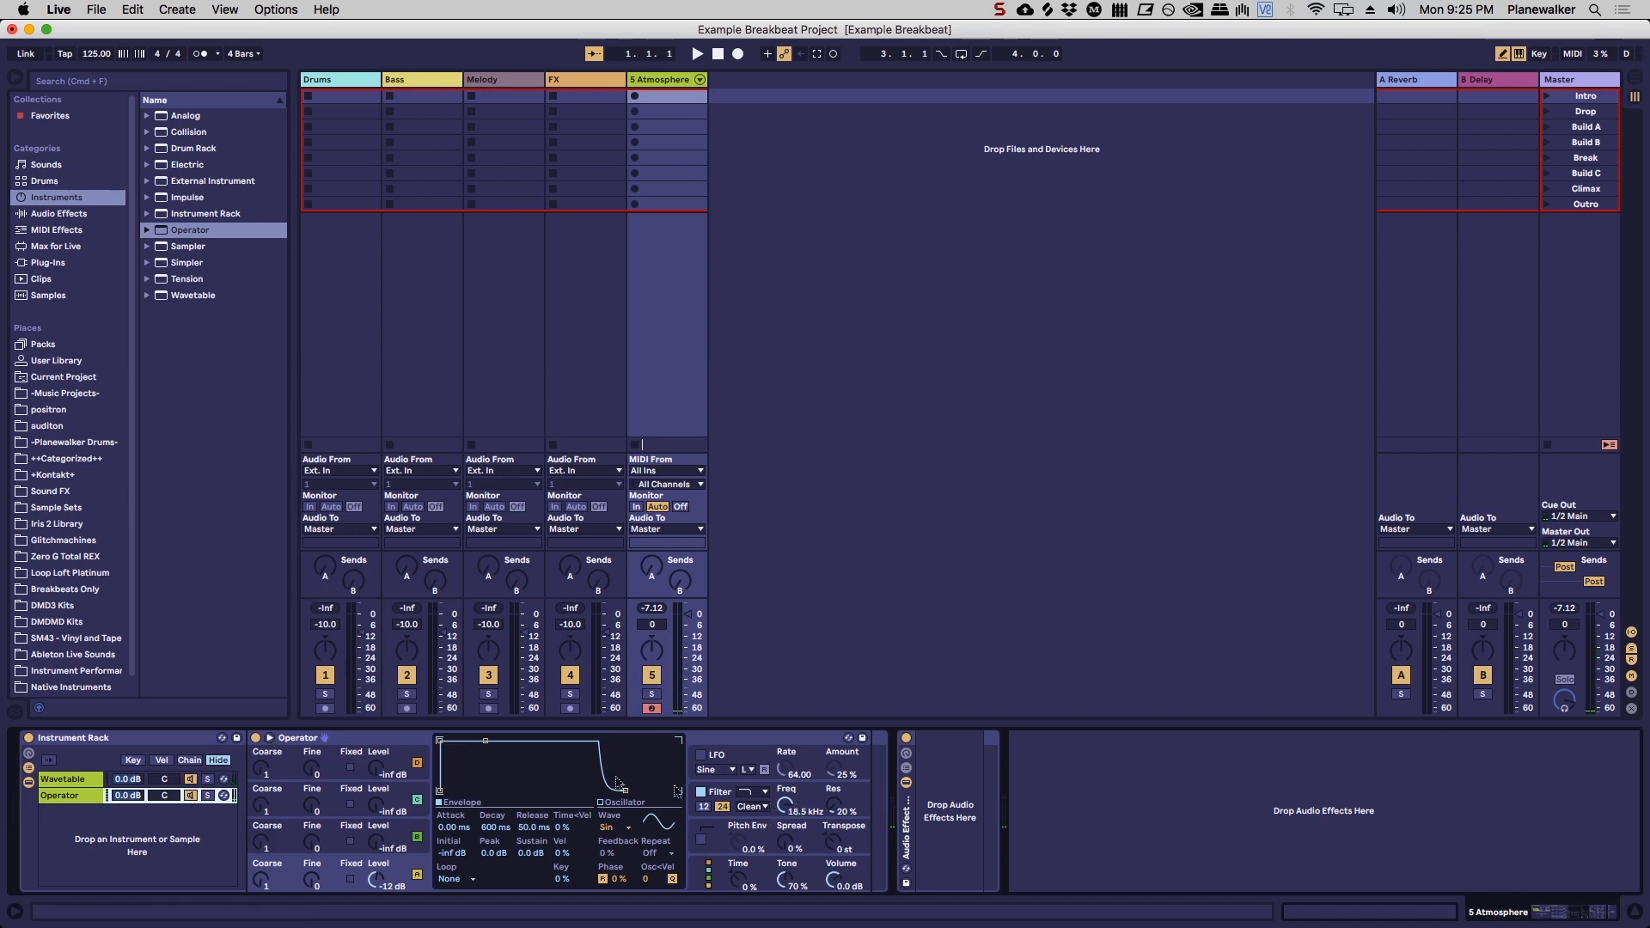
{"action": "left_click", "coordinate": [29, 754]}
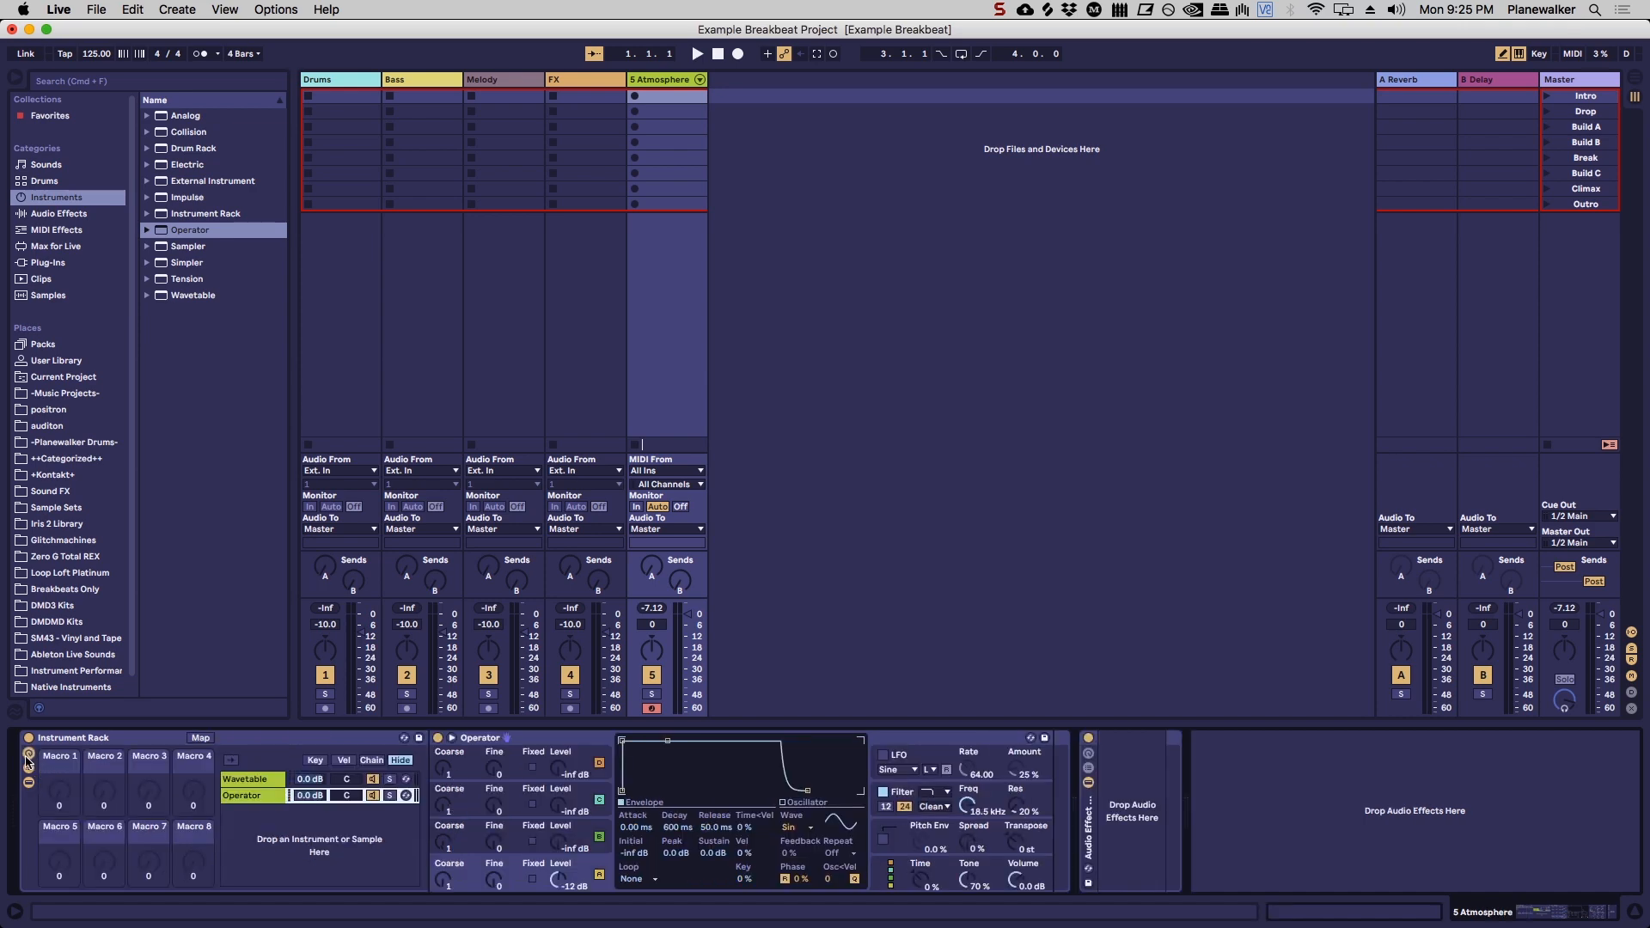
{"action": "left_click", "coordinate": [29, 757]}
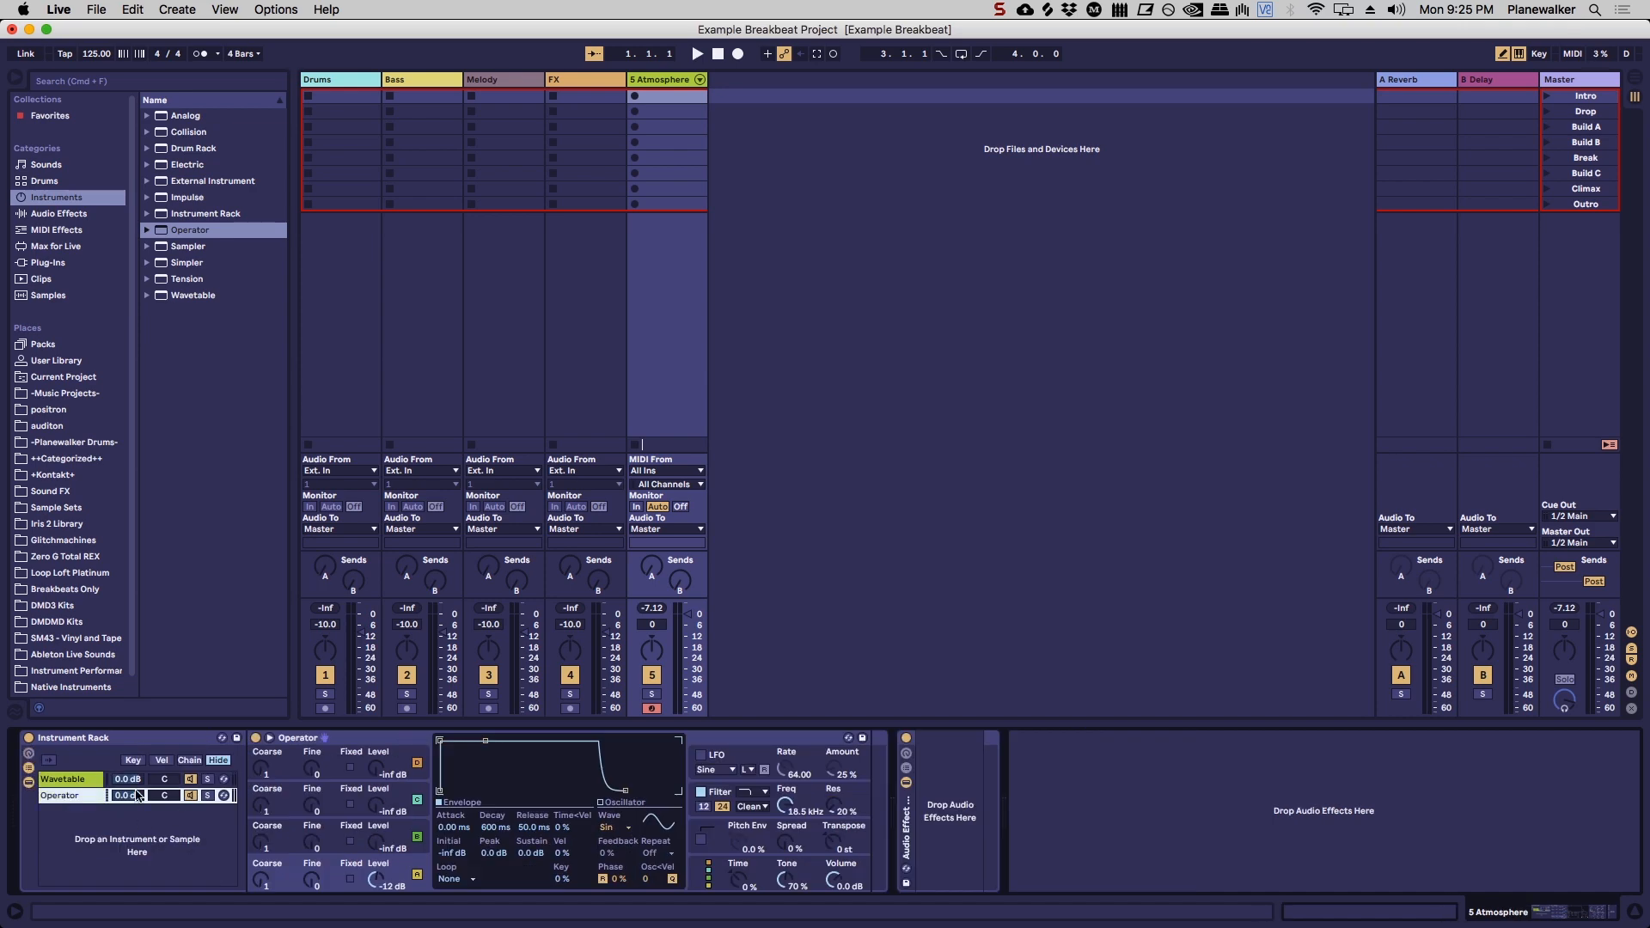
Step: Hot-swap the Operator chain with the Drone Tapes preset from Operator's Ambient & Evolving folder
{"action": "left_click", "coordinate": [848, 738]}
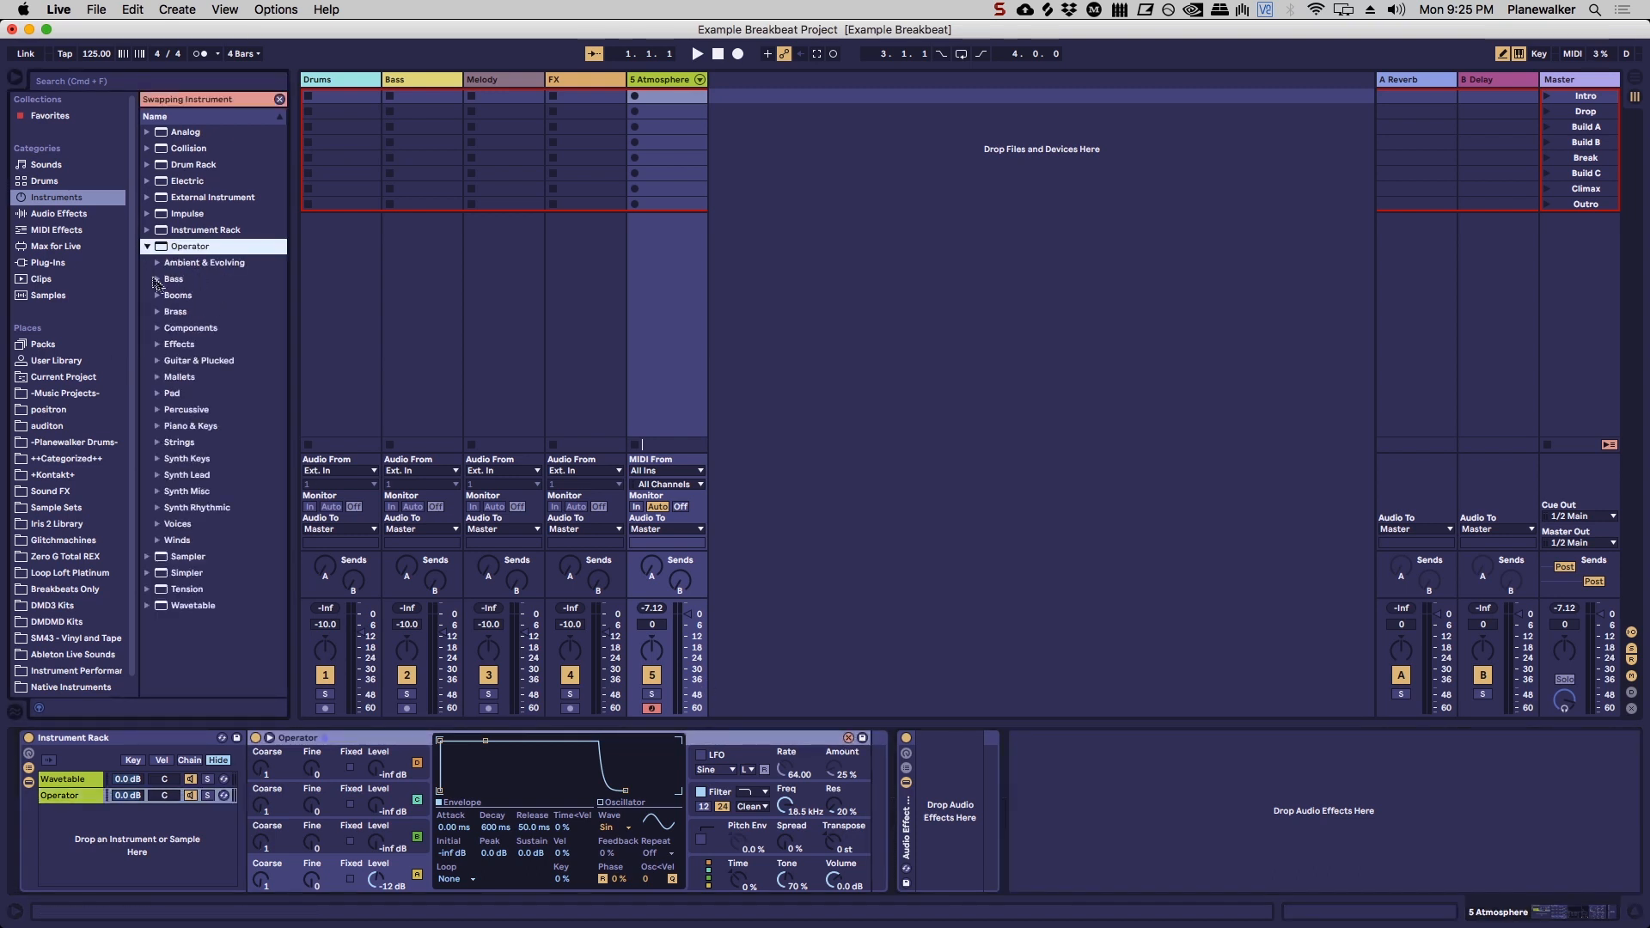
{"action": "left_click", "coordinate": [158, 279]}
{"action": "left_click", "coordinate": [158, 279]}
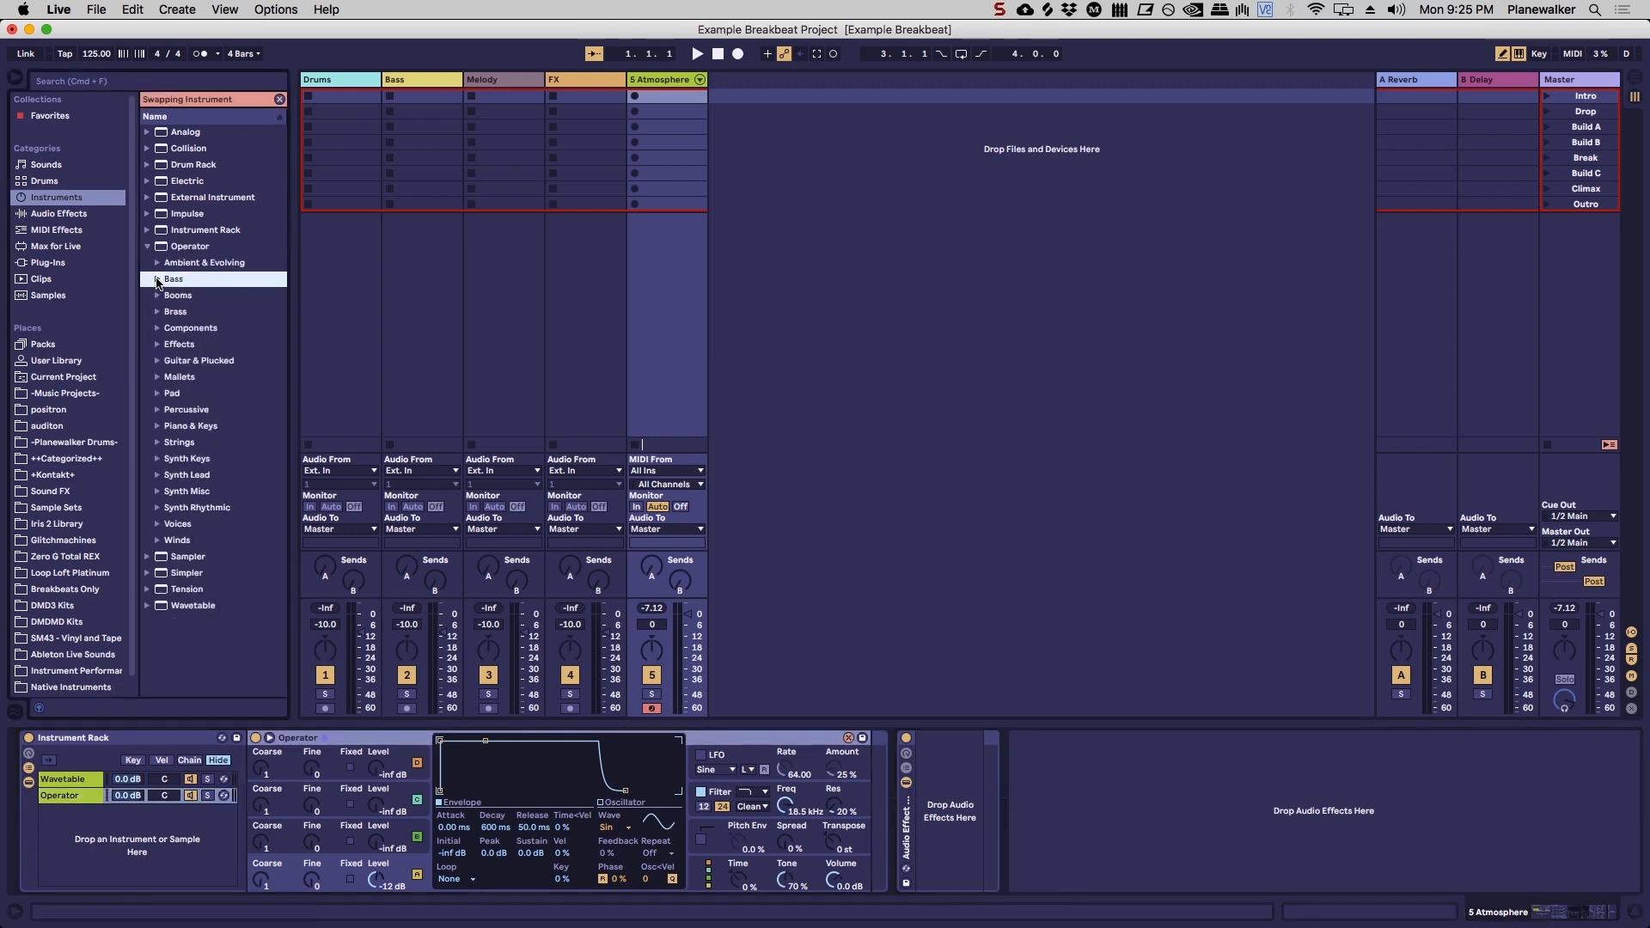
{"action": "left_click", "coordinate": [157, 262]}
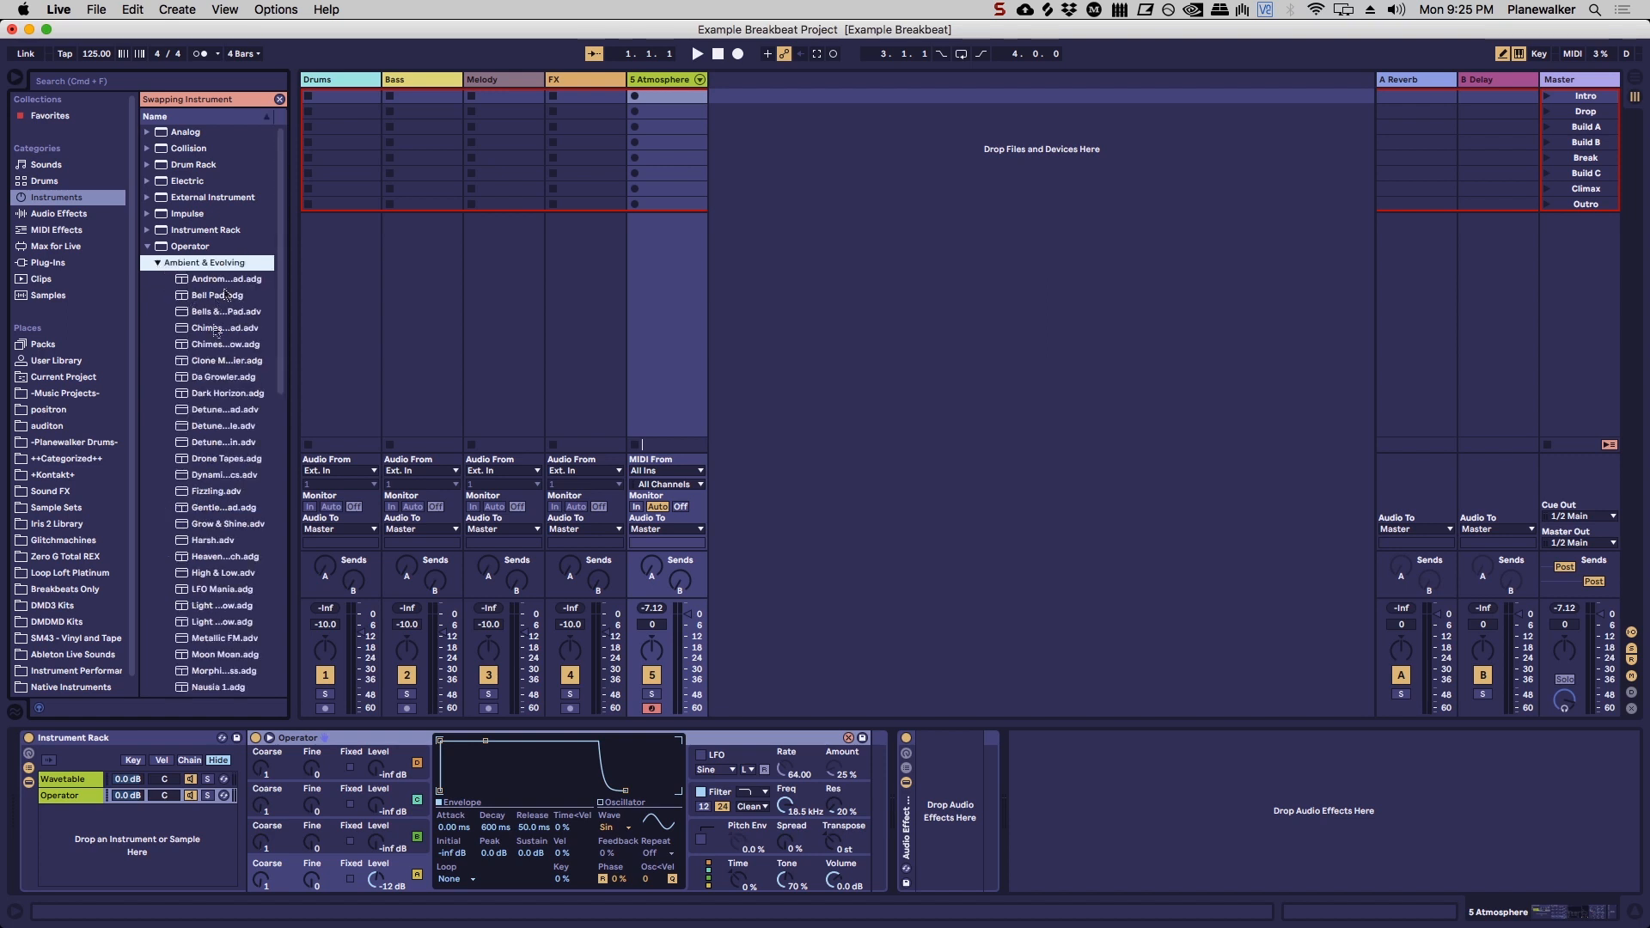
{"action": "left_click", "coordinate": [221, 462]}
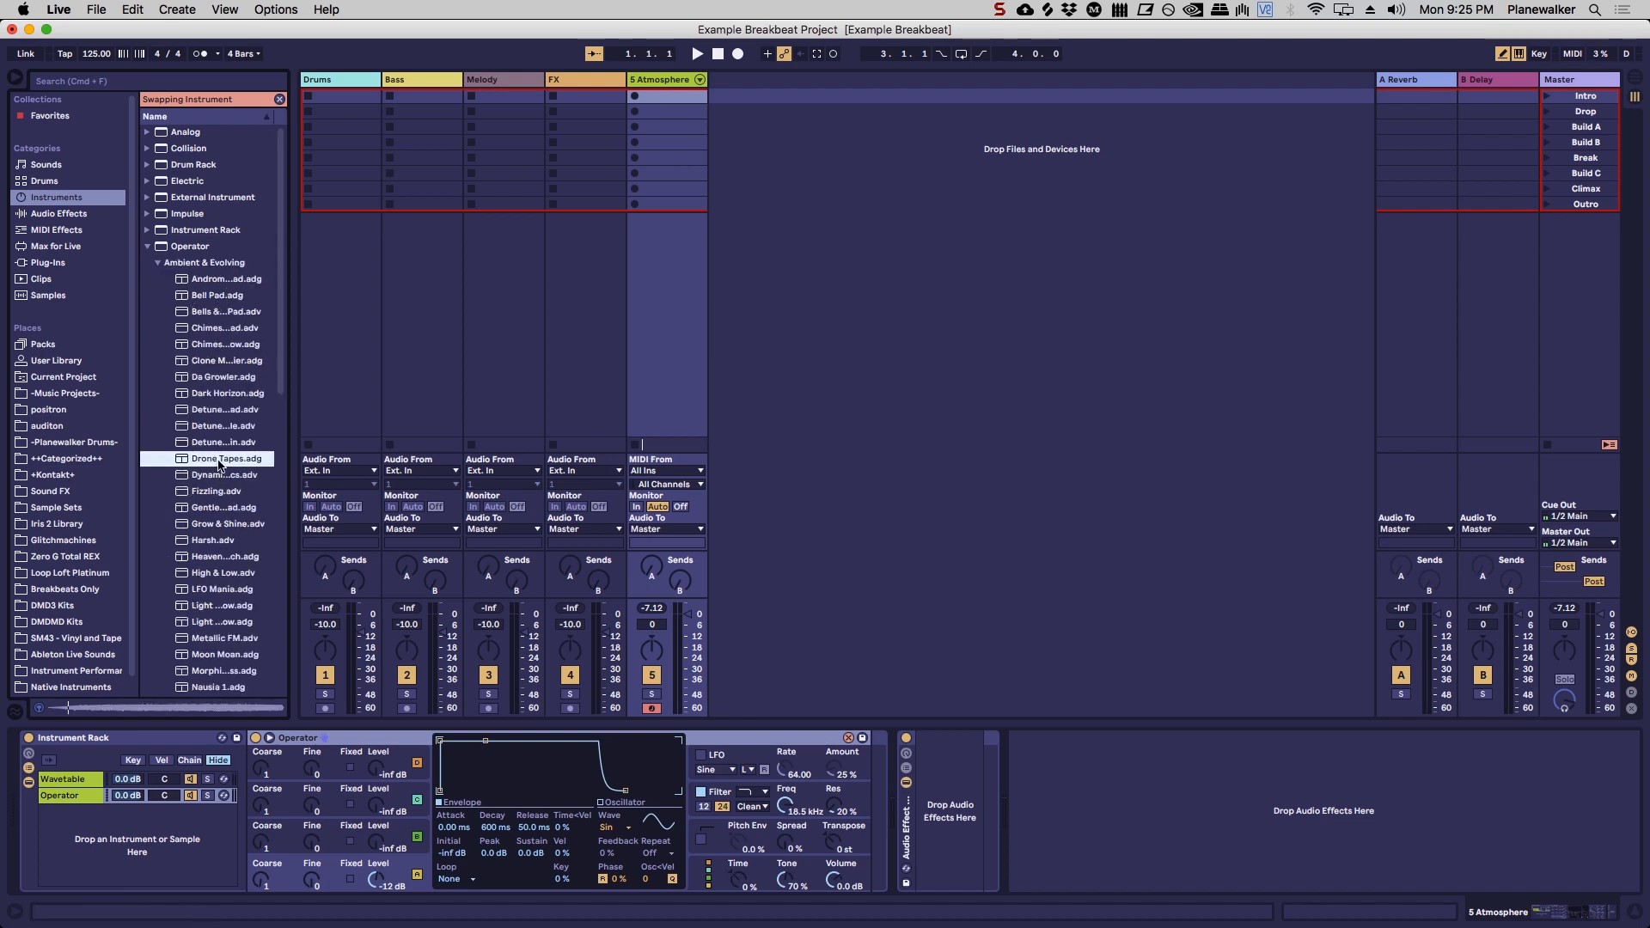
{"action": "double_click", "coordinate": [225, 462]}
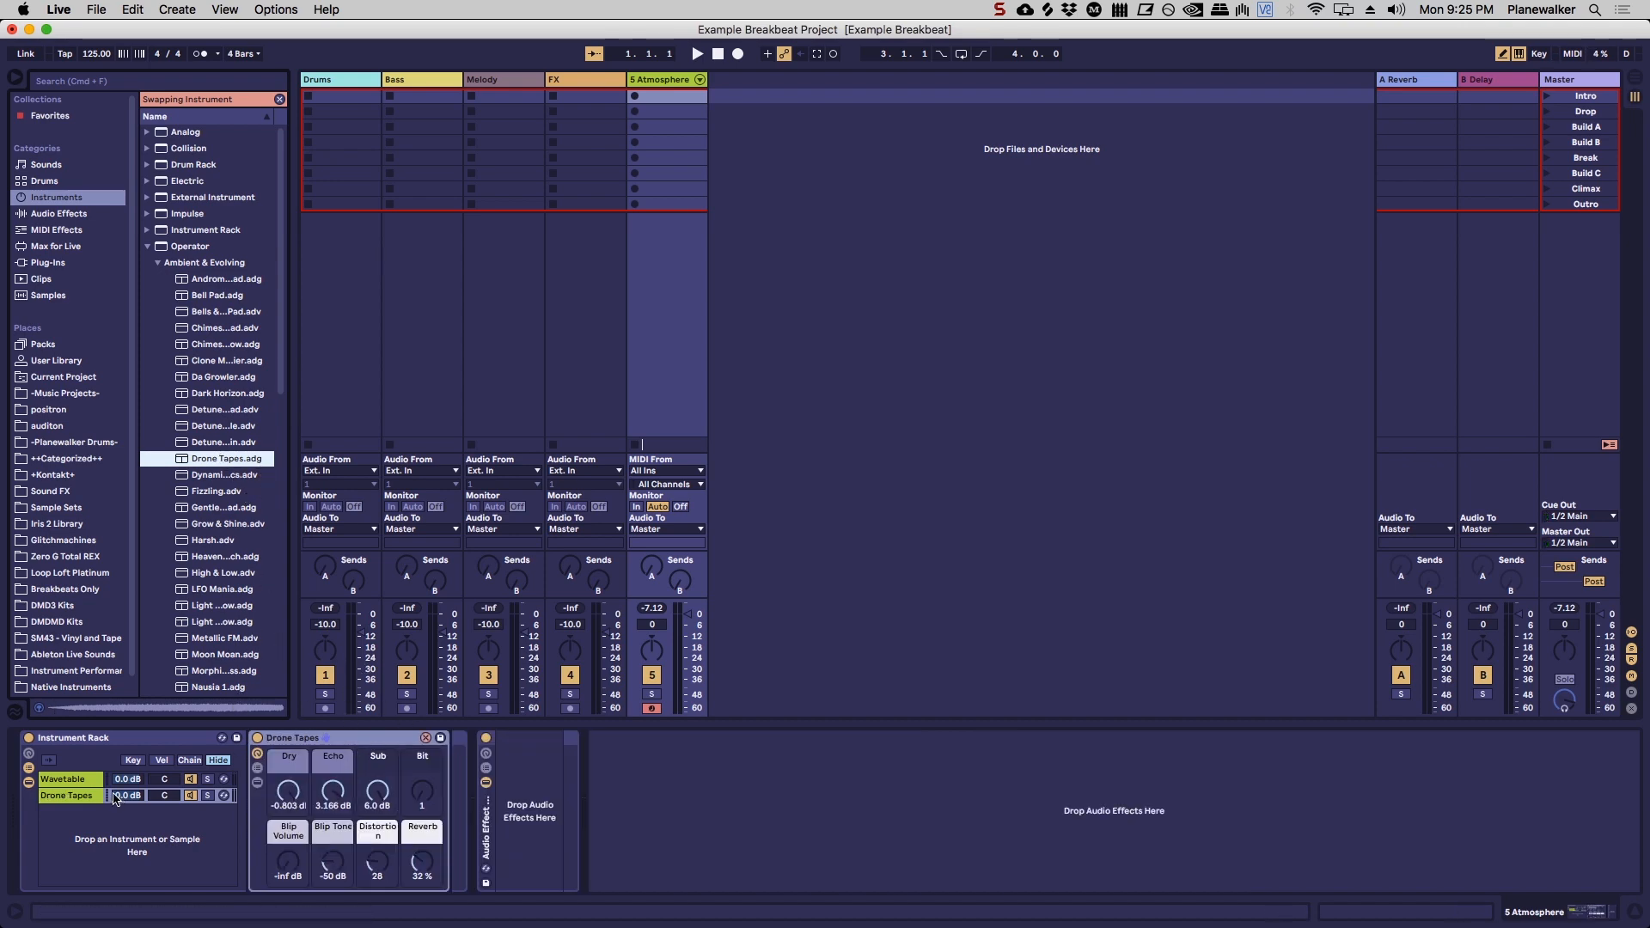
{"action": "left_click", "coordinate": [78, 798]}
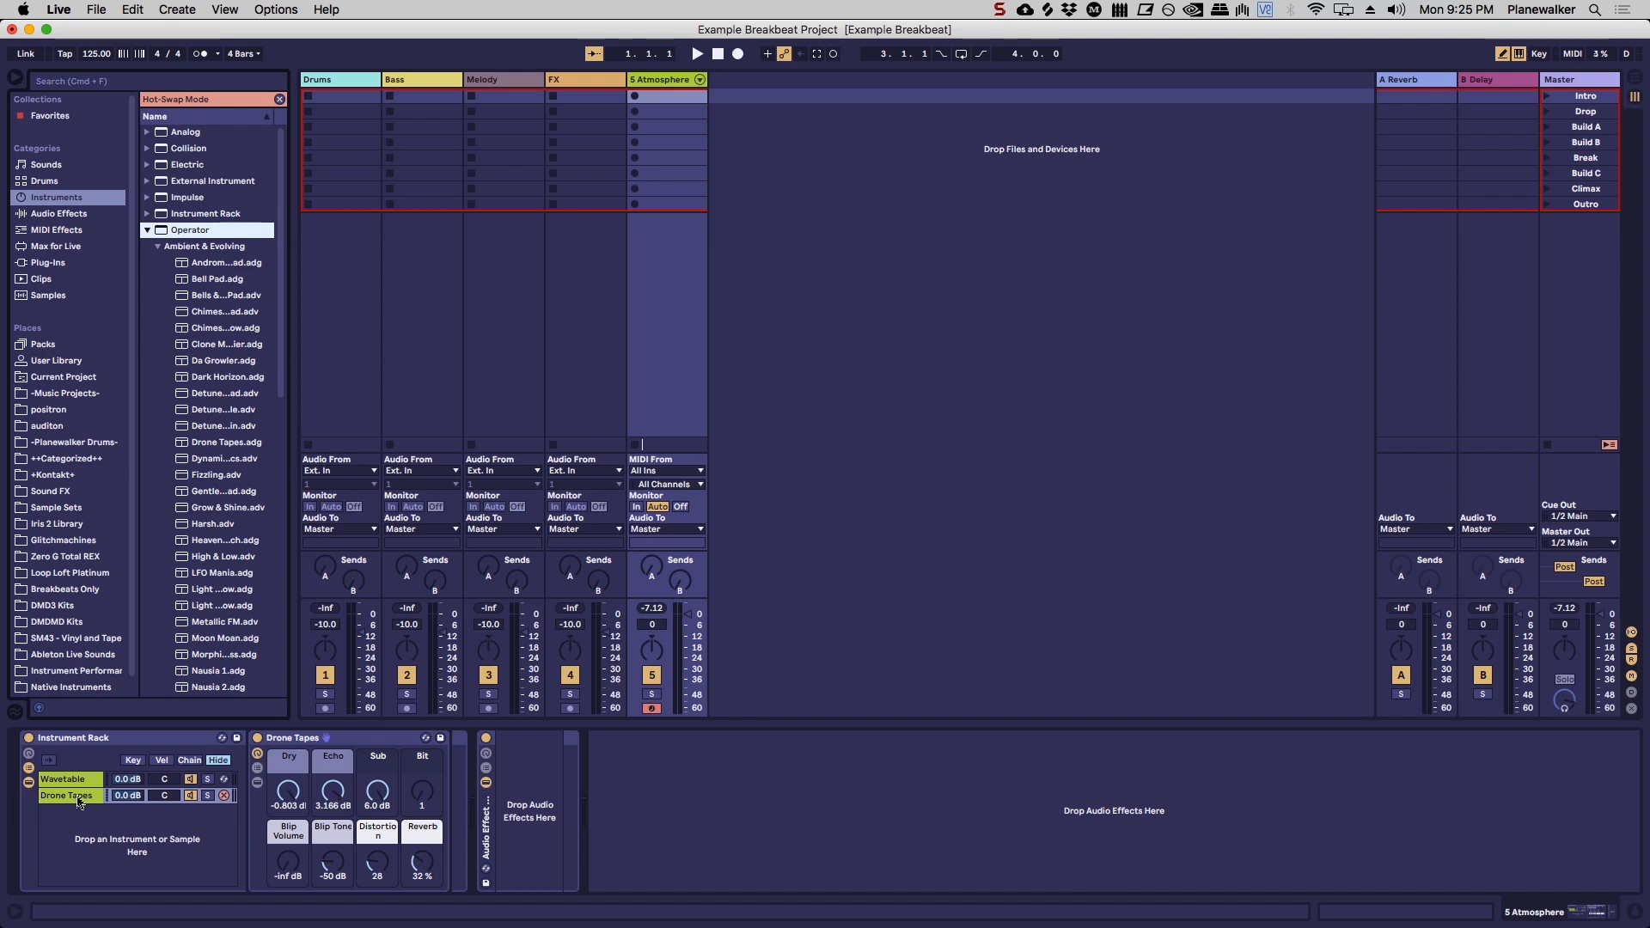
Step: Hot-swap the Wavetable chain with the Electrical Frigid preset from Wavetable's Ambient & Evolving folder
{"action": "left_click", "coordinate": [93, 778]}
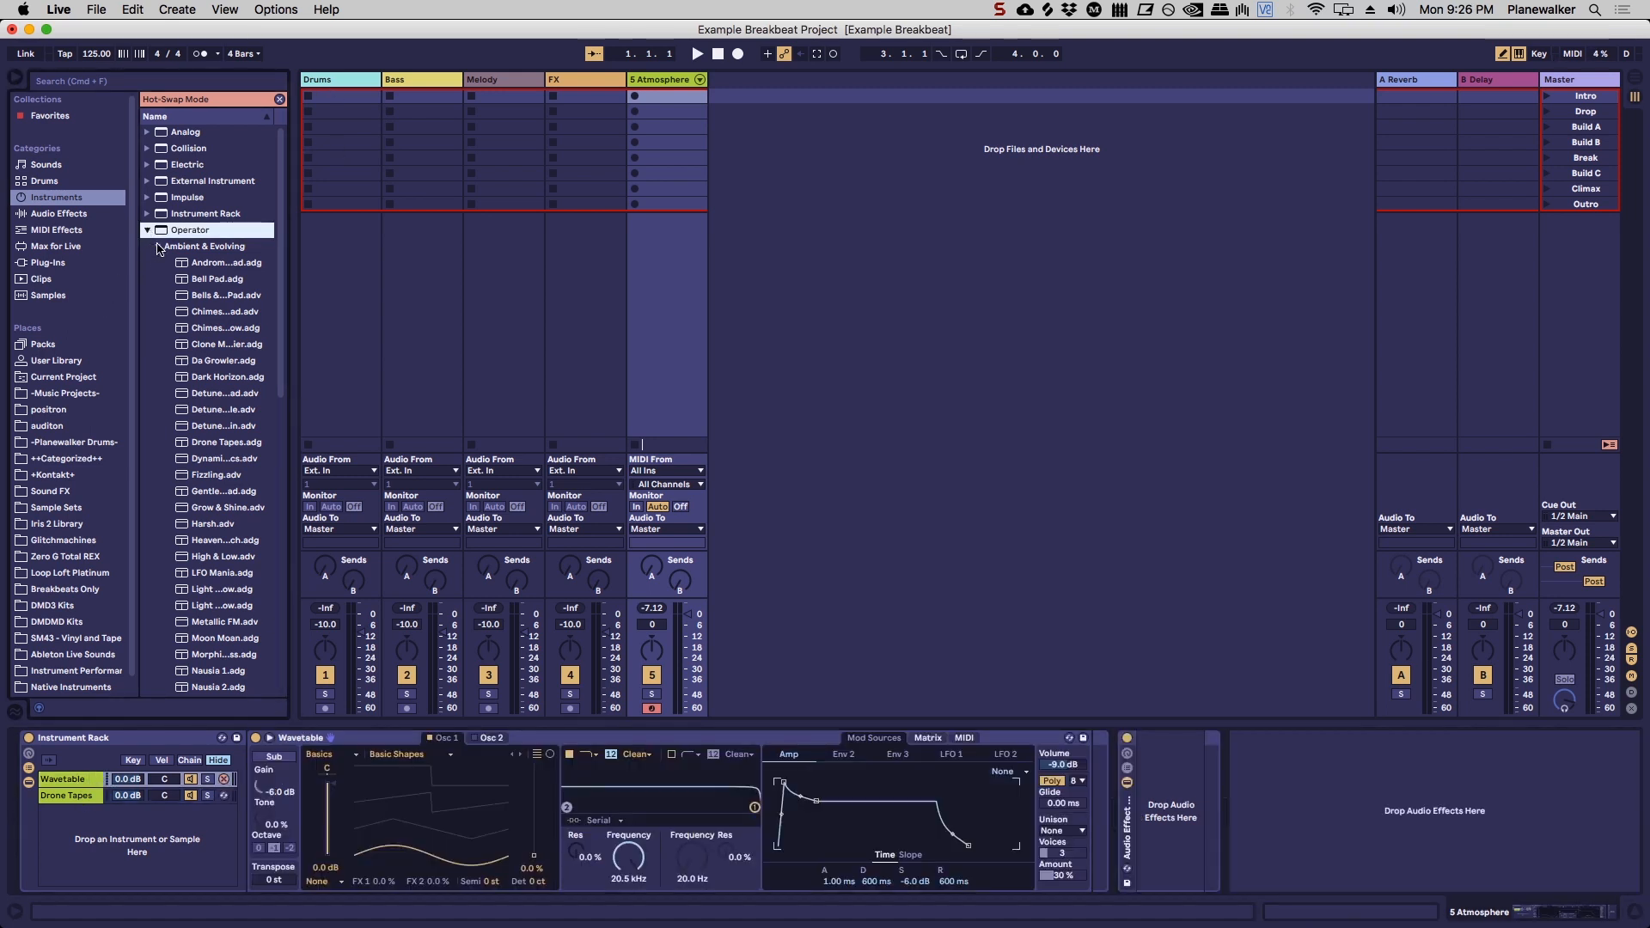
{"action": "left_click", "coordinate": [1069, 739]}
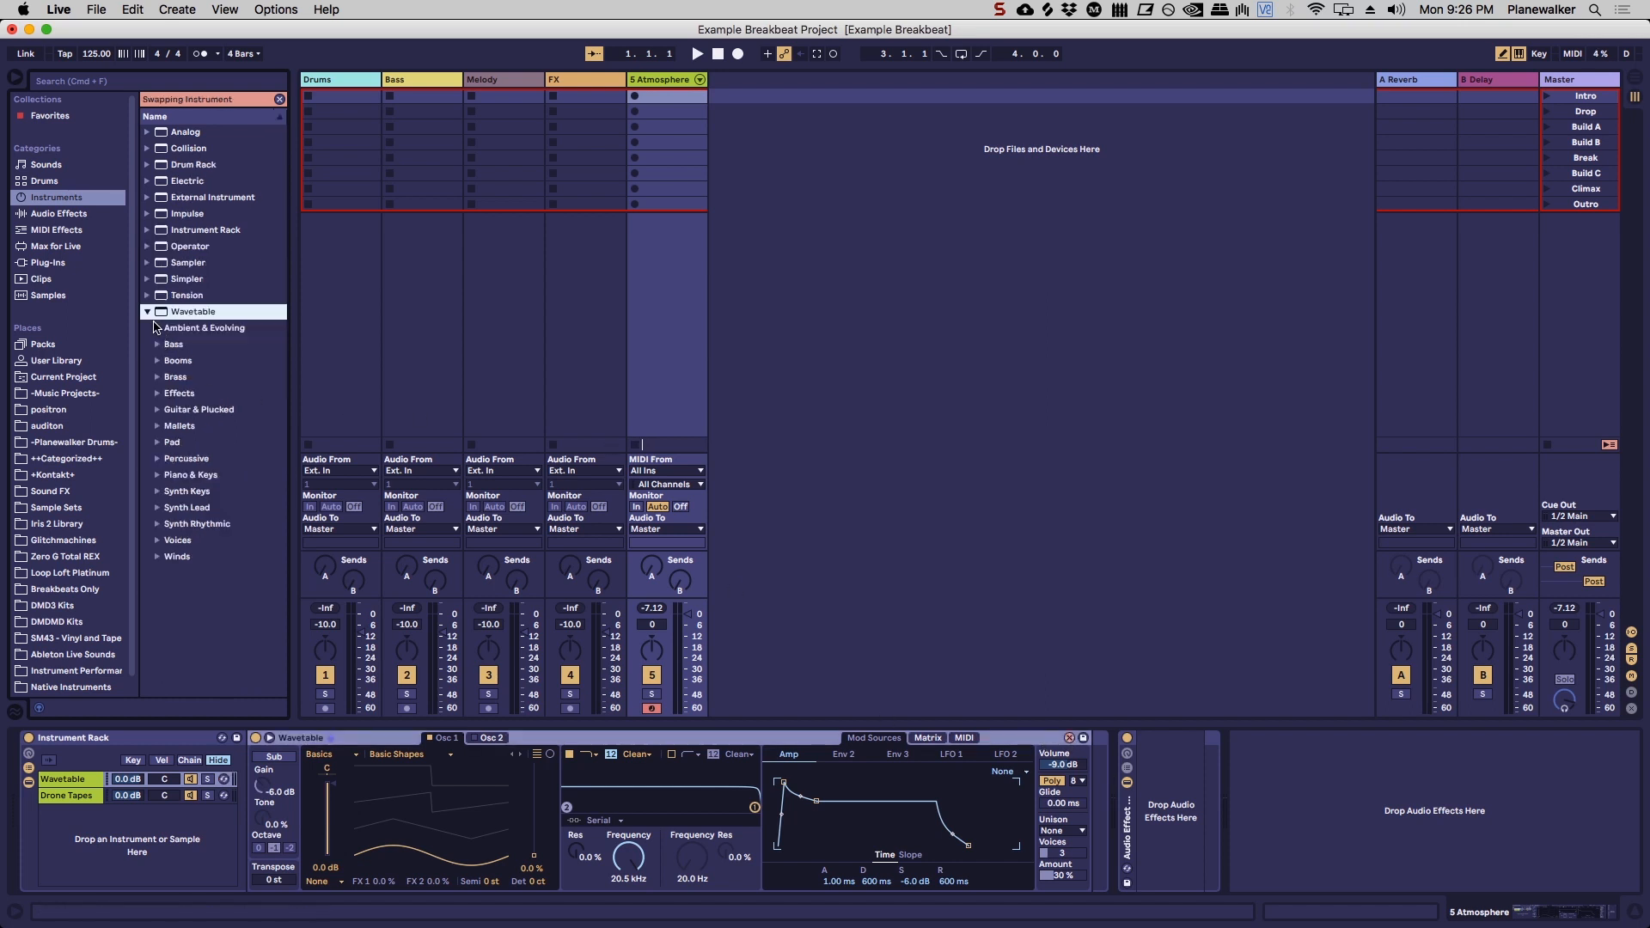
{"action": "left_click", "coordinate": [156, 327]}
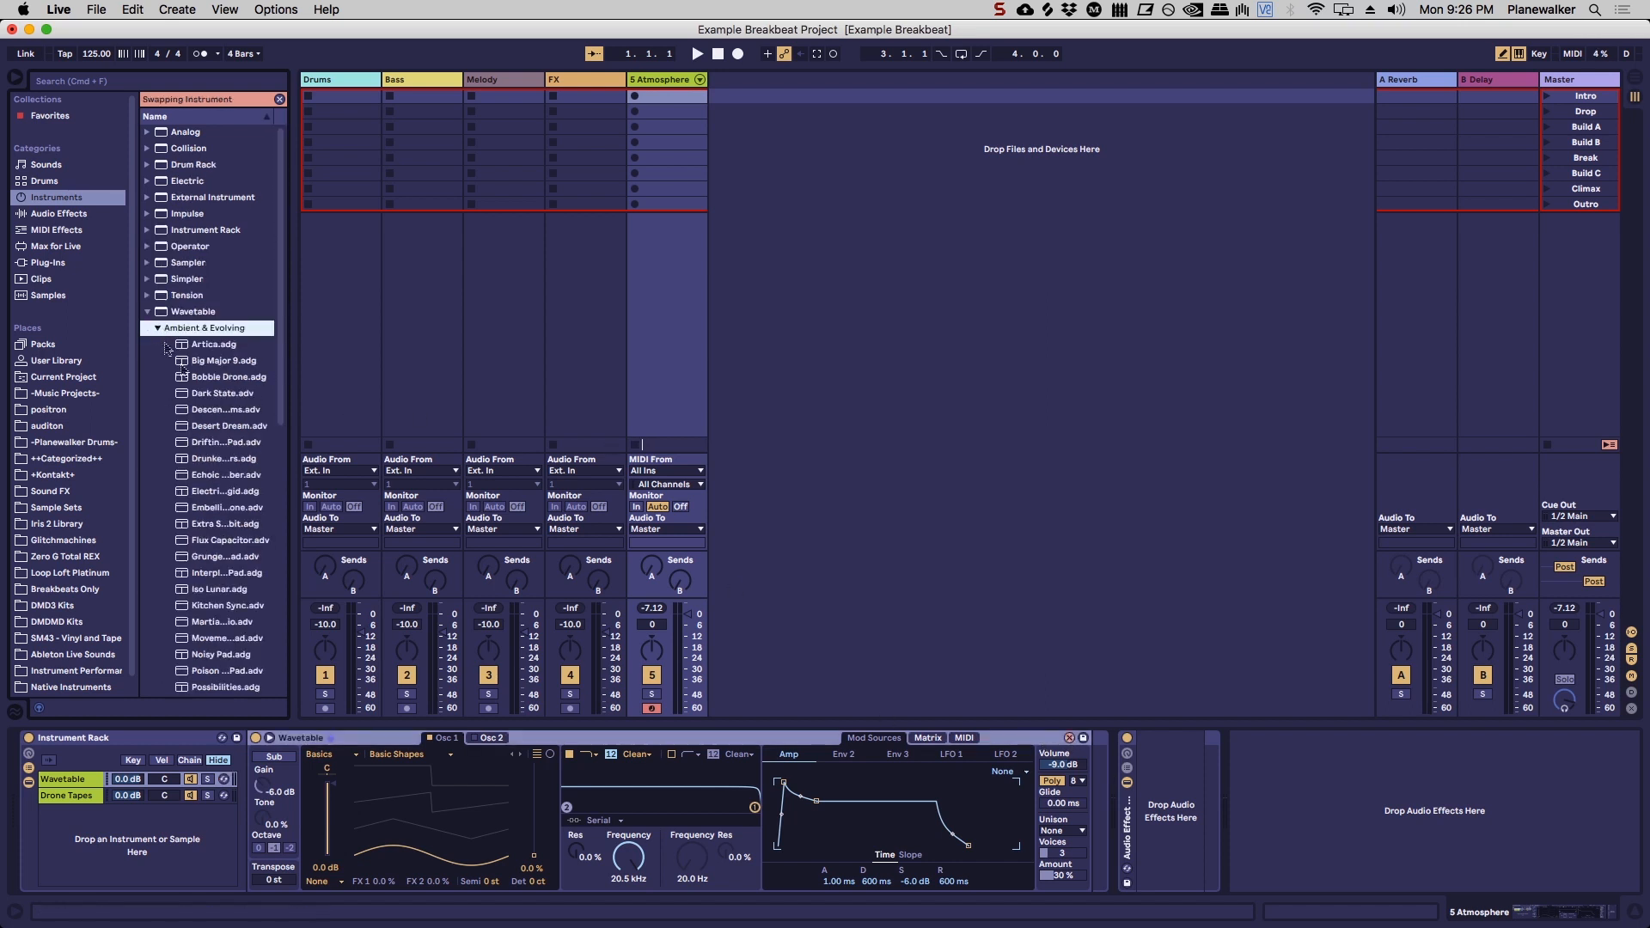
{"action": "left_click", "coordinate": [213, 492]}
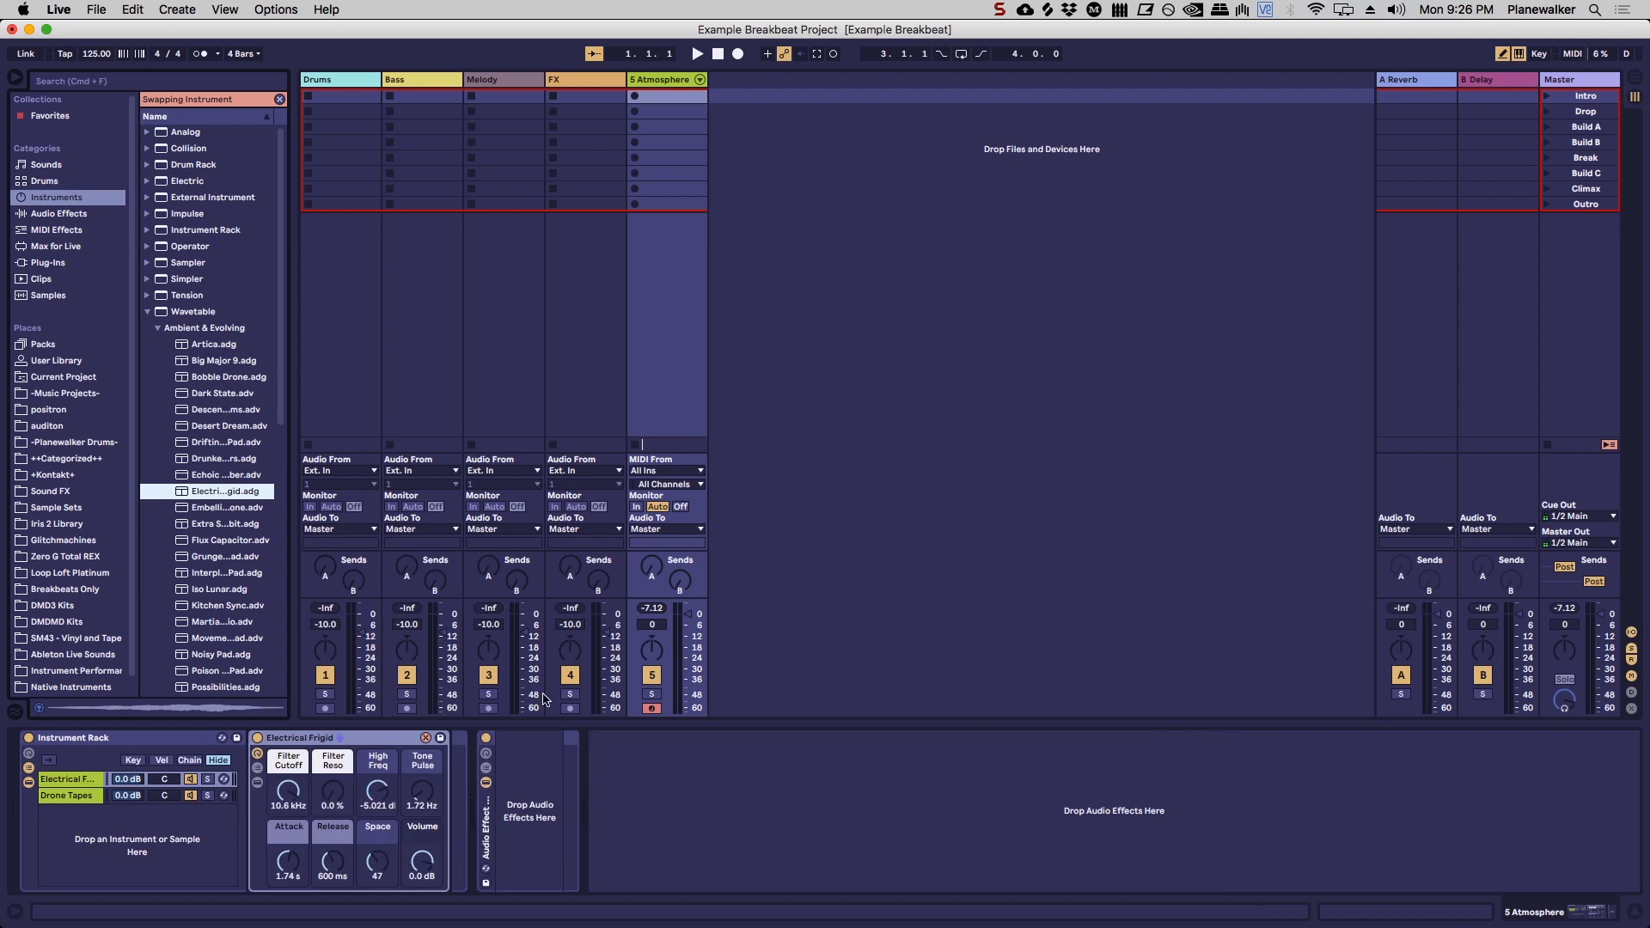
{"action": "left_click", "coordinate": [80, 779]}
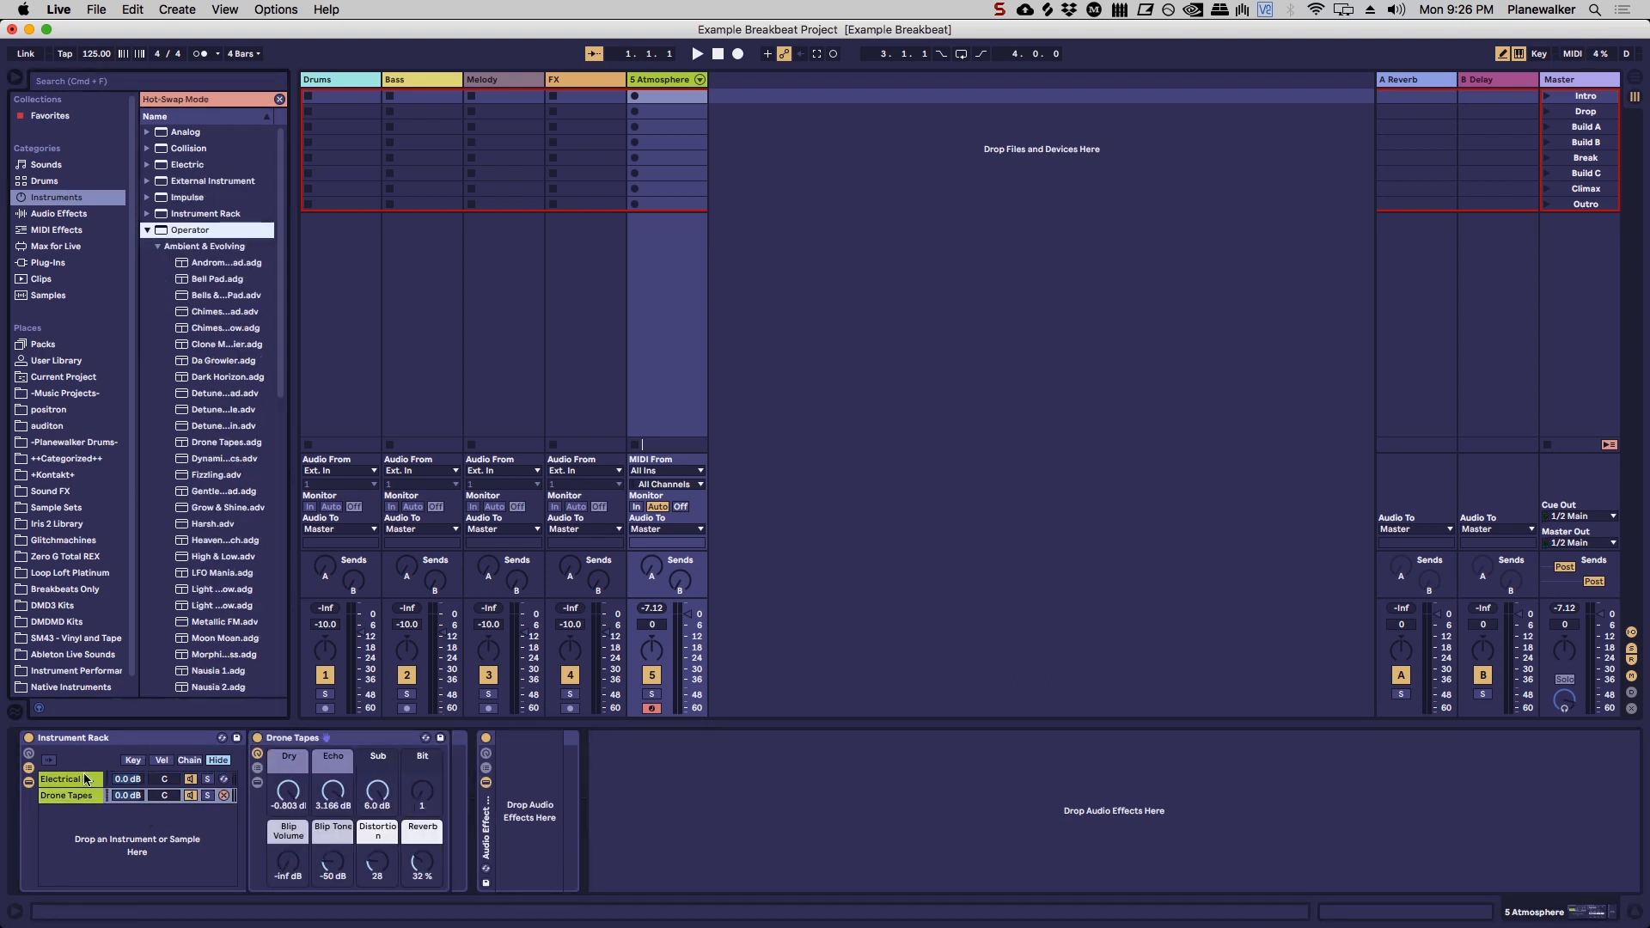
{"action": "left_click", "coordinate": [76, 795]}
Step: Save the Instrument Rack to the User Library as Hybrid Atmosphere and widen the browser
{"action": "left_click", "coordinate": [236, 738]}
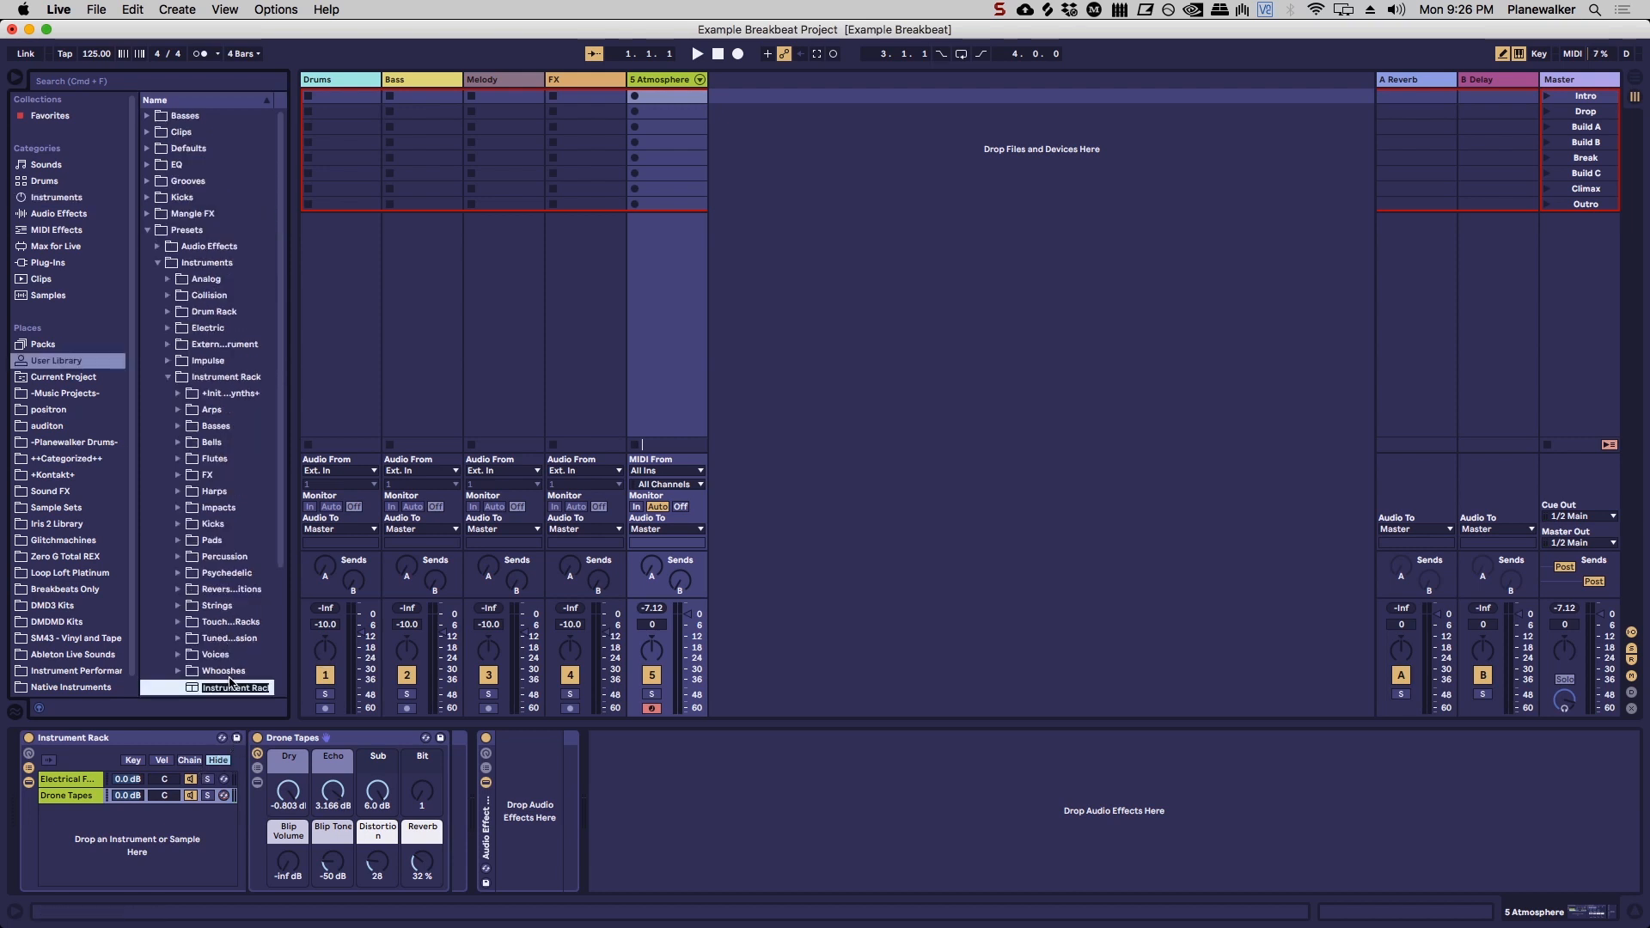
{"action": "key", "text": "Right"}
{"action": "type", "text": "phere"}
{"action": "key", "text": "Return"}
{"action": "left_click_drag", "start_coordinate": [293, 581], "coordinate": [357, 574]}
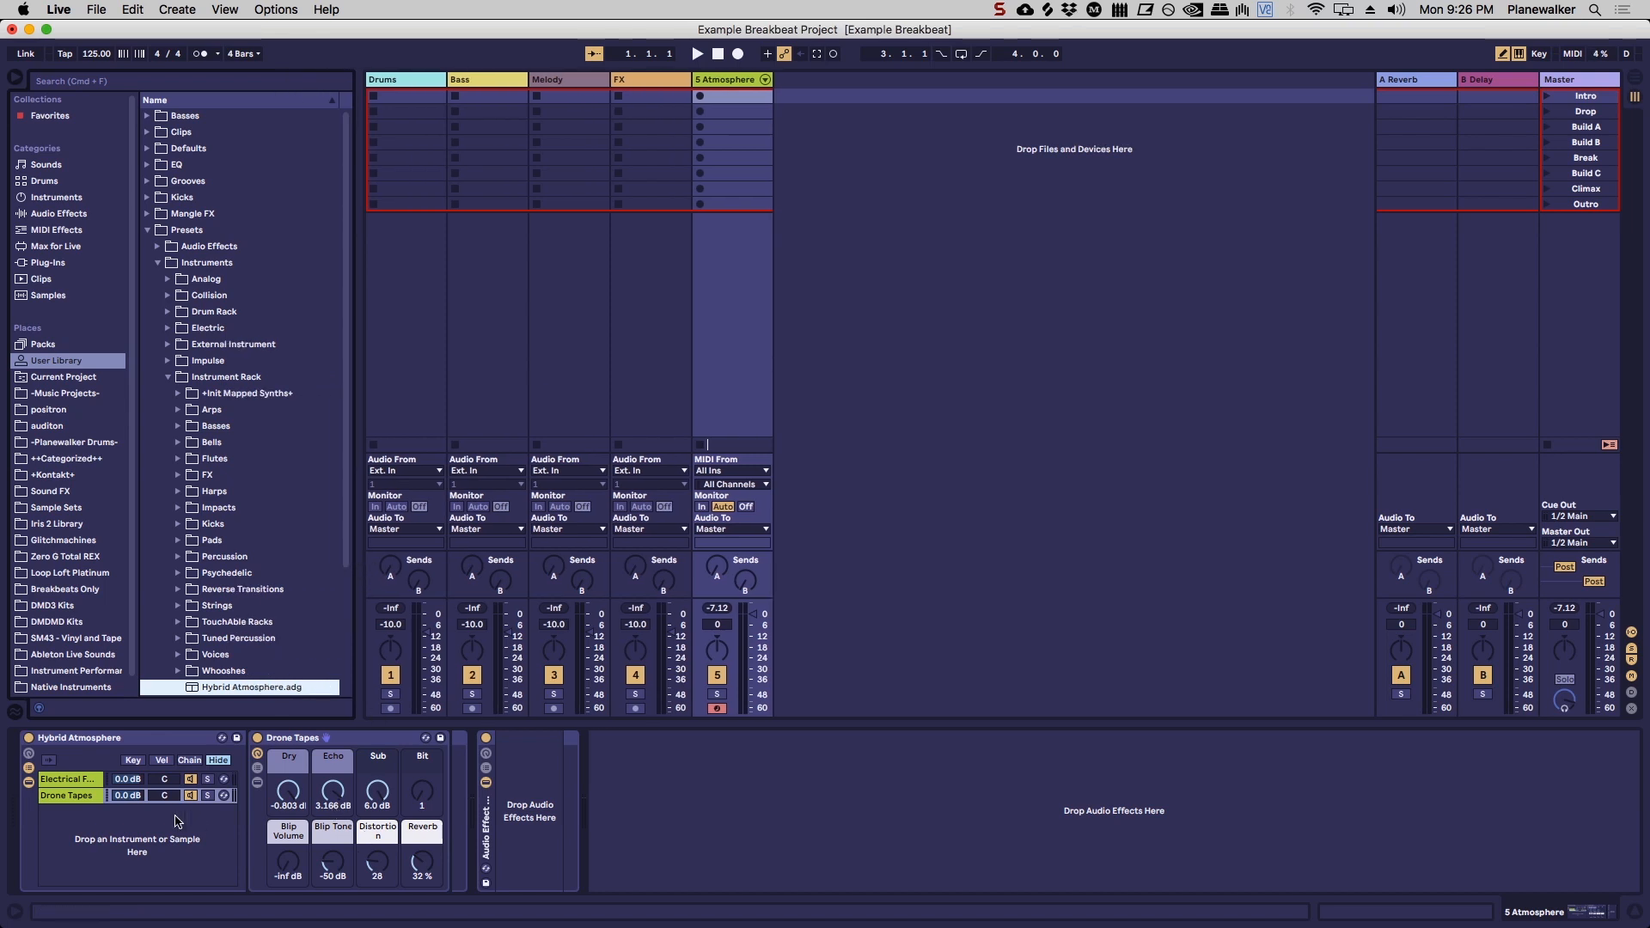
{"action": "left_click", "coordinate": [84, 781]}
{"action": "left_click", "coordinate": [88, 798]}
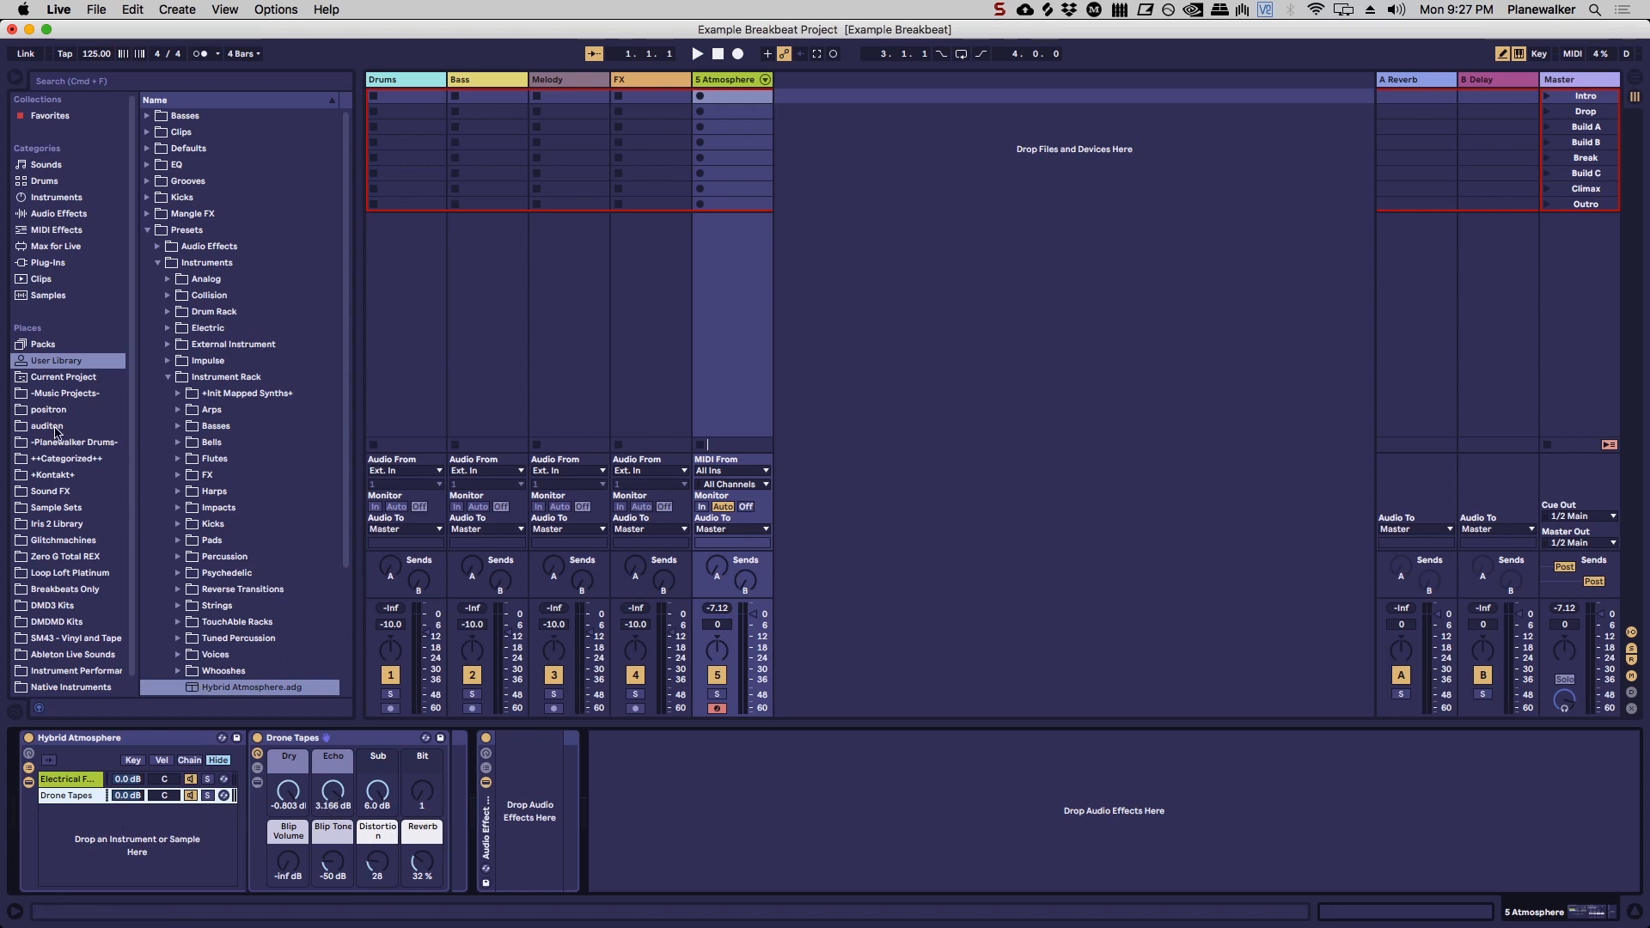
Step: Collapse the User Library's preset folders and add a Compressor to the Audio Effect Rack on the Atmosphere track
{"action": "left_click", "coordinate": [168, 377]}
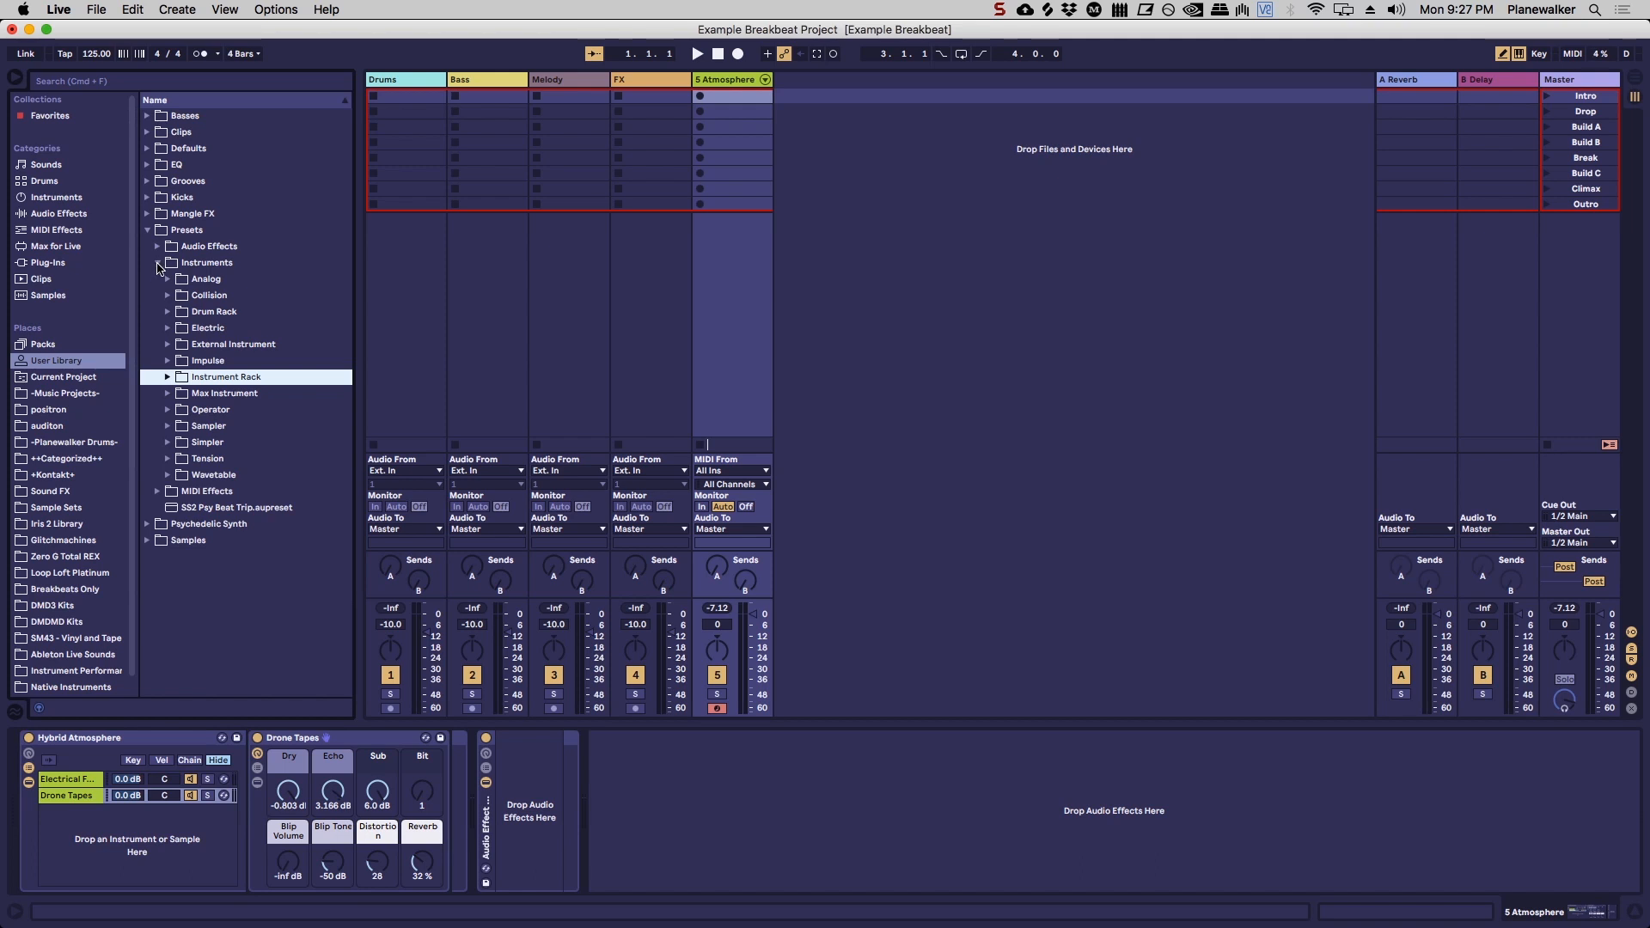
{"action": "left_click", "coordinate": [157, 263]}
{"action": "left_click", "coordinate": [147, 229]}
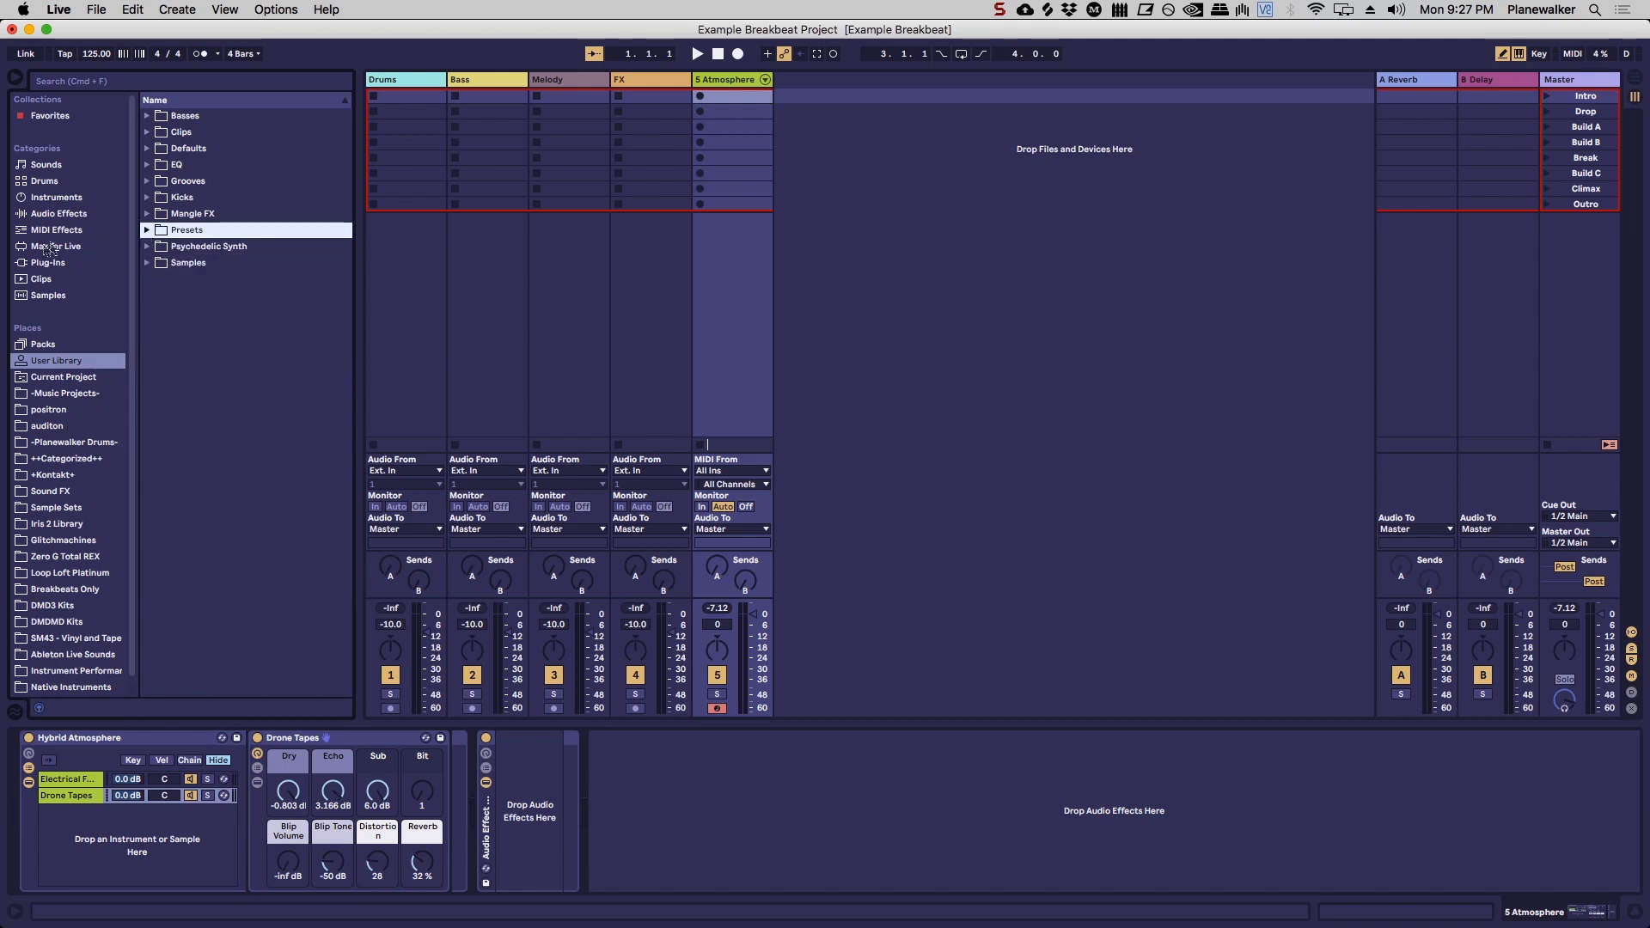
{"action": "left_click", "coordinate": [64, 214]}
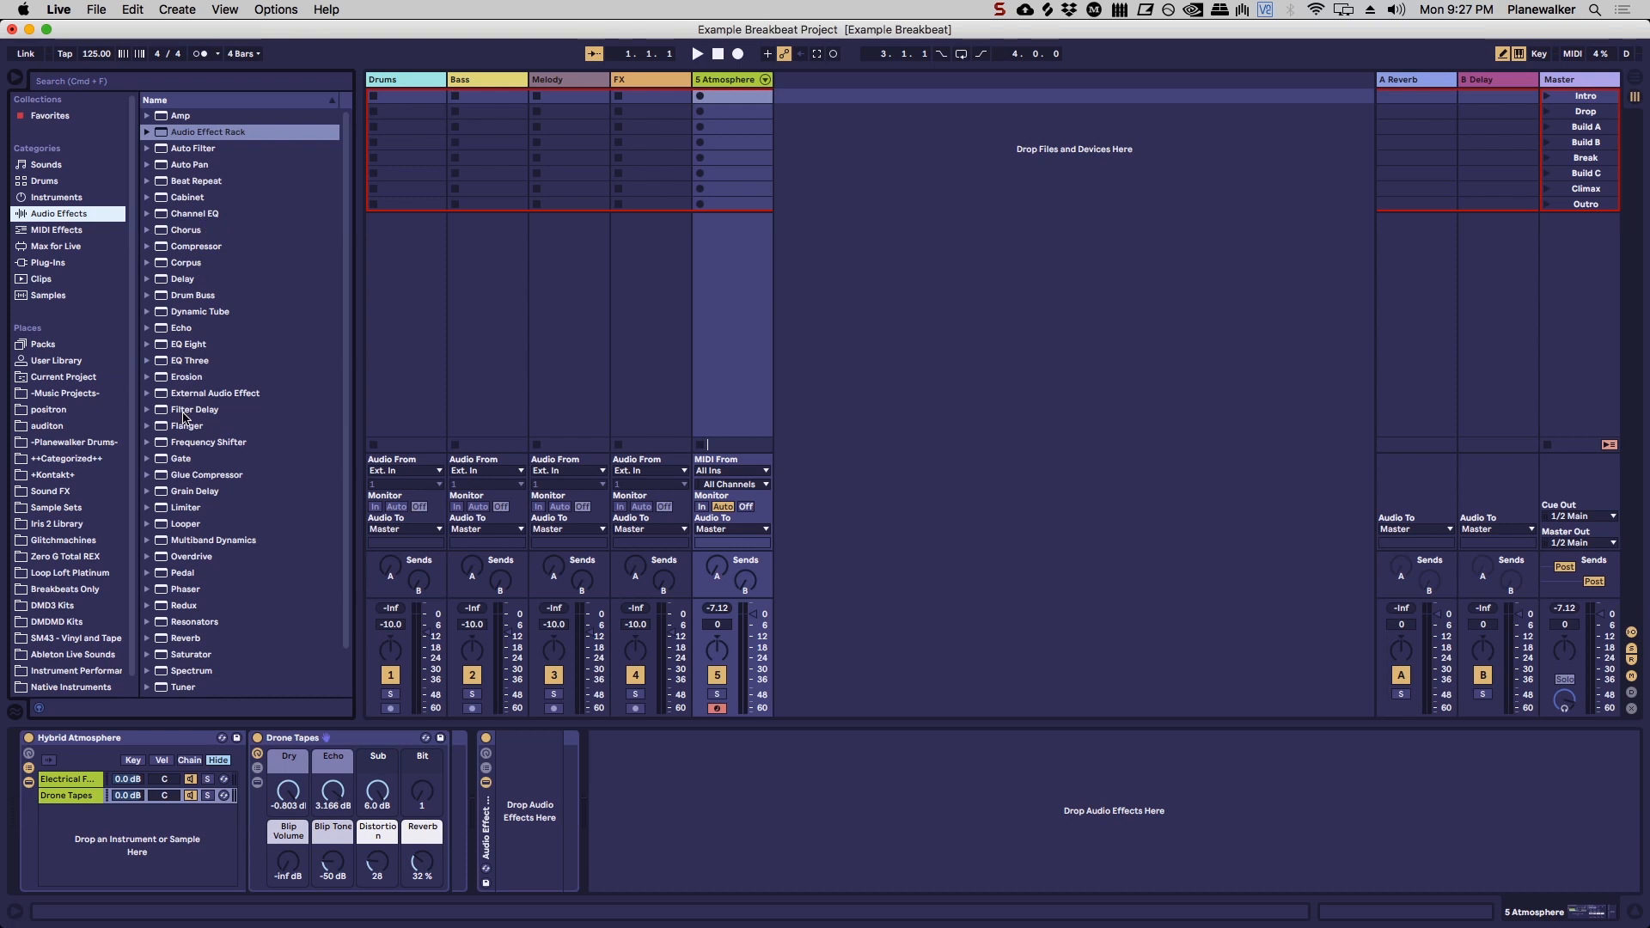
{"action": "scroll", "coordinate": [262, 461], "scroll_direction": "down", "scroll_amount": 3}
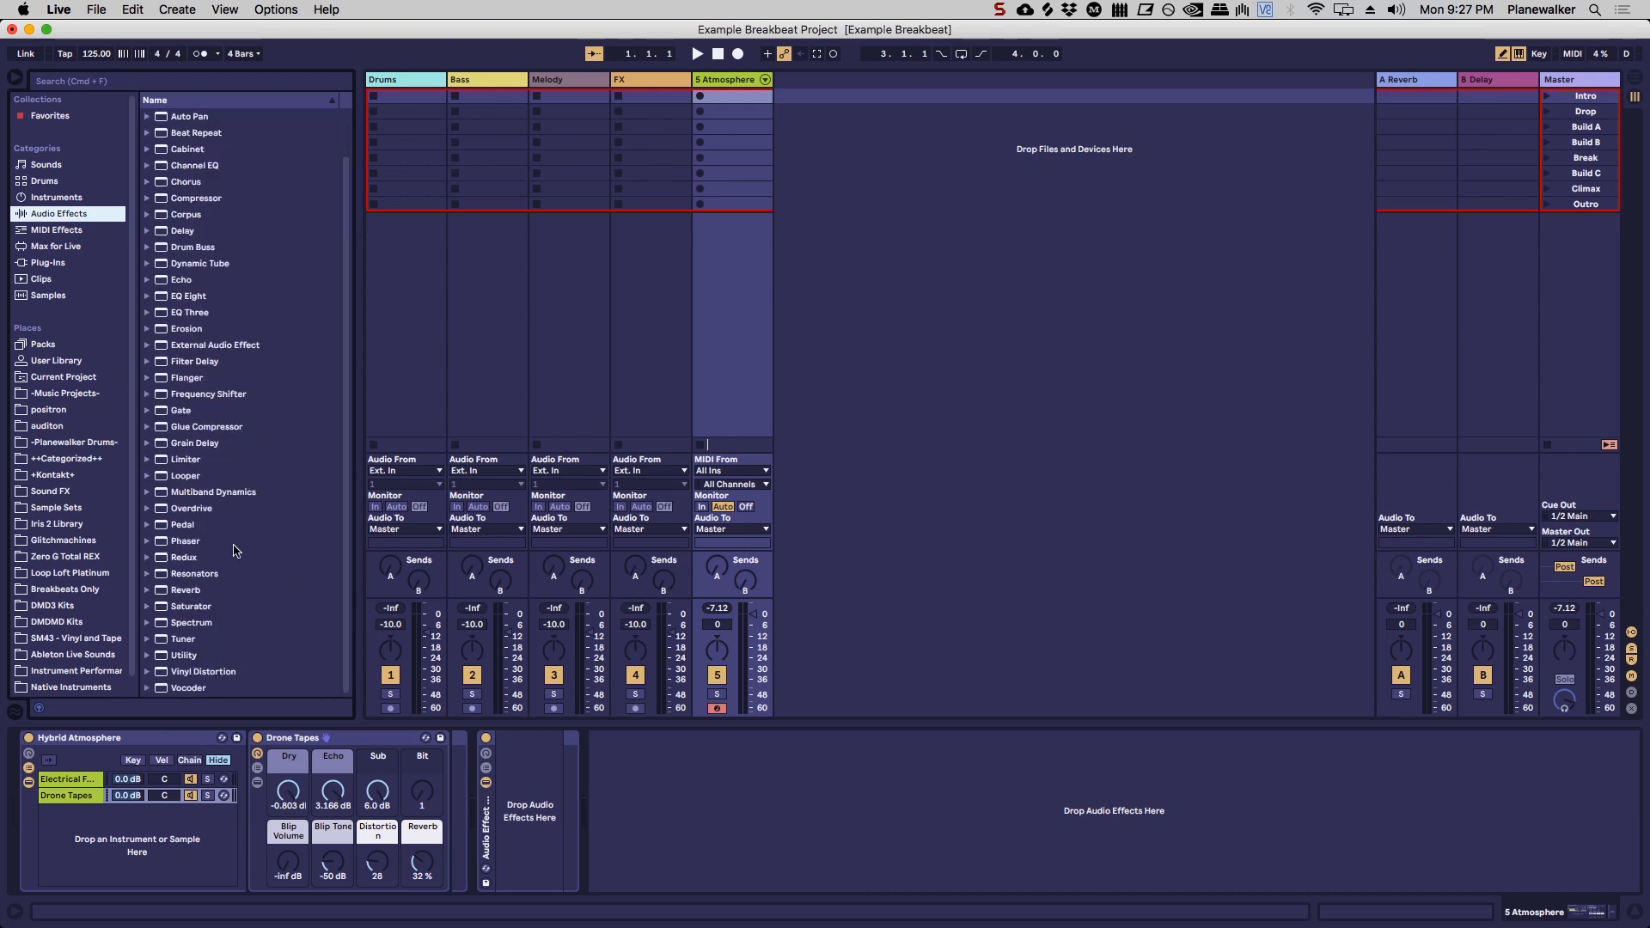
{"action": "scroll", "coordinate": [236, 551], "scroll_direction": "up", "scroll_amount": 3}
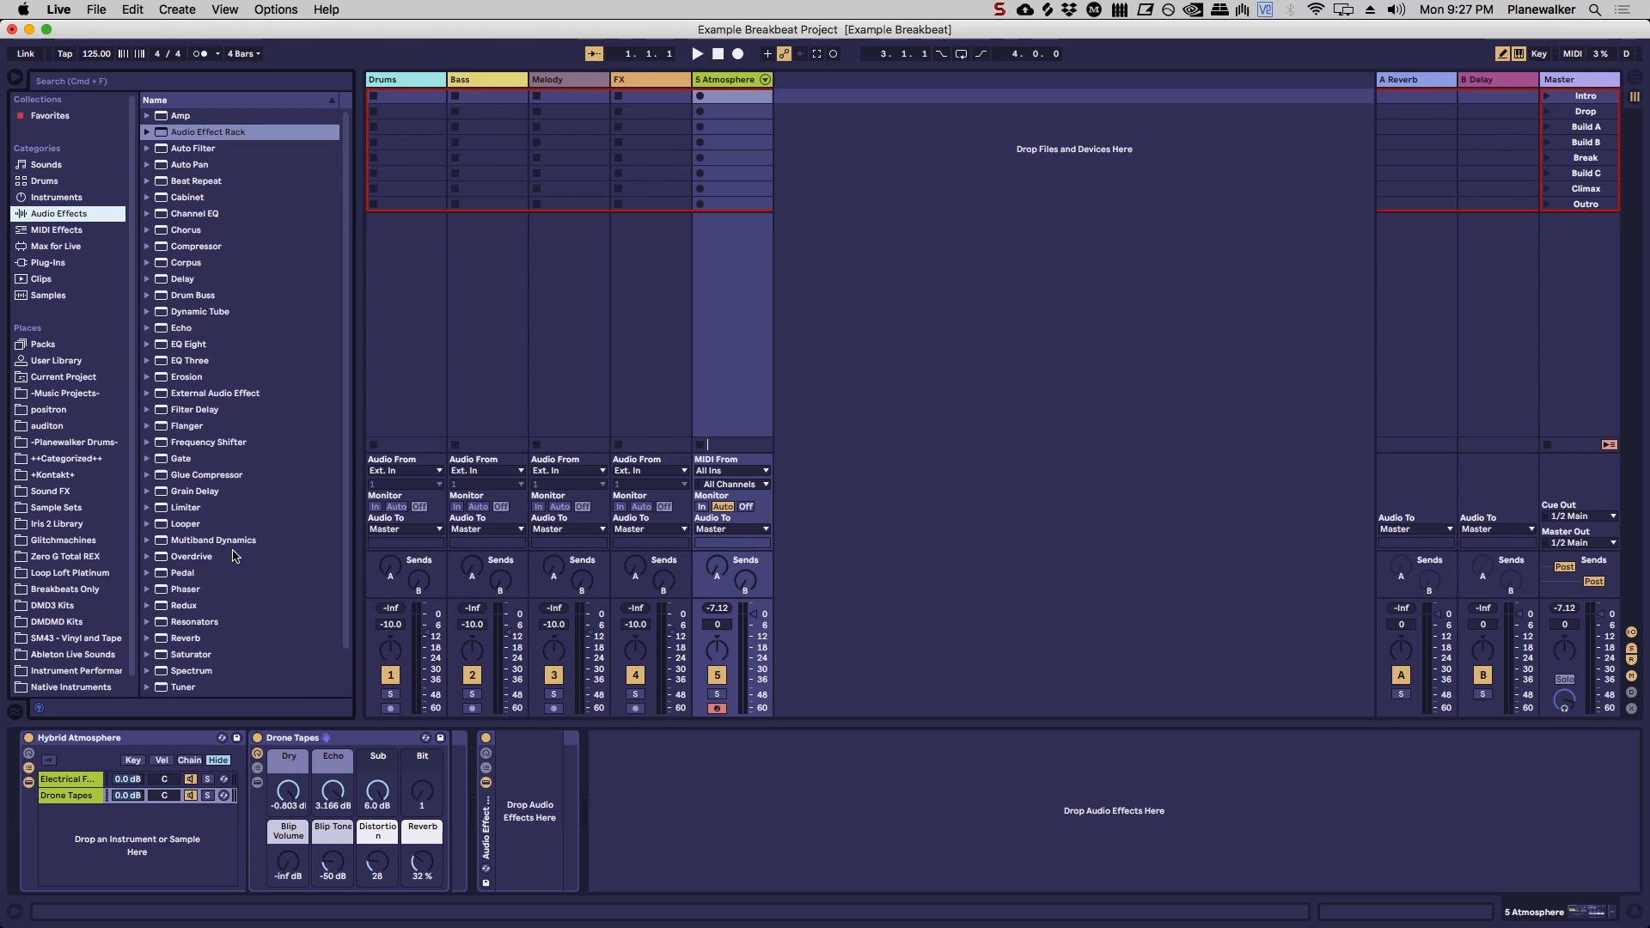
{"action": "left_click", "coordinate": [193, 248]}
{"action": "double_click", "coordinate": [193, 250]}
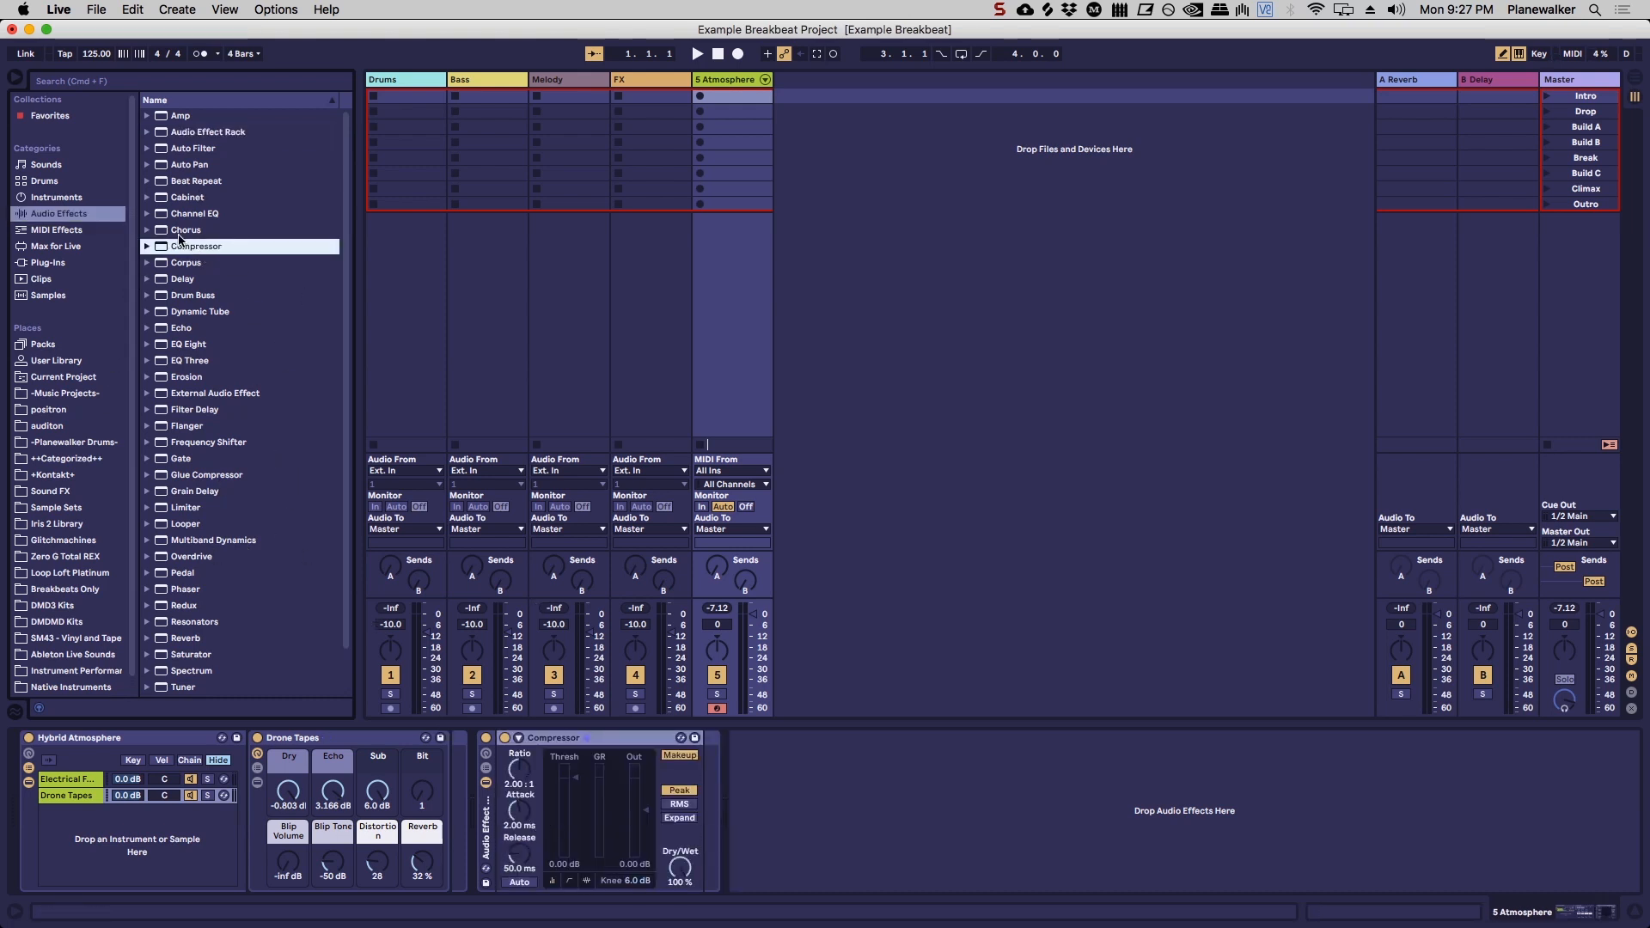
Step: Insert EQ Eight after the Compressor and a Gate before it in the Audio Effect Rack
{"action": "scroll", "coordinate": [251, 516], "scroll_direction": "down", "scroll_amount": 3}
{"action": "left_click_drag", "start_coordinate": [186, 300], "coordinate": [675, 796]}
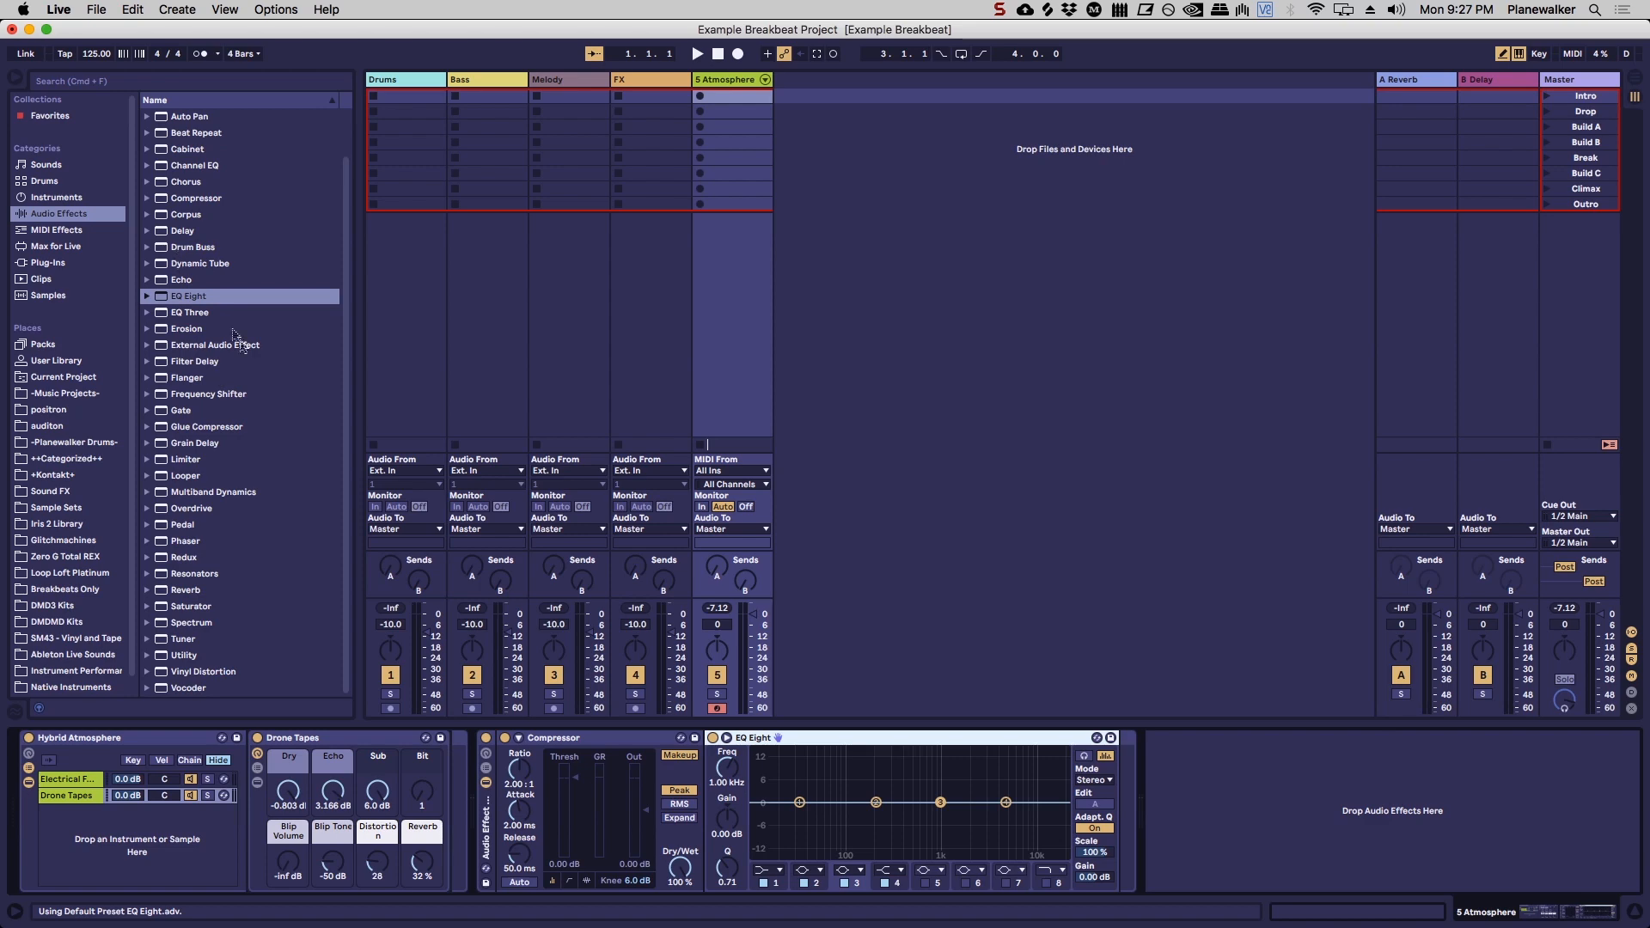
{"action": "scroll", "coordinate": [230, 335], "scroll_direction": "up", "scroll_amount": 3}
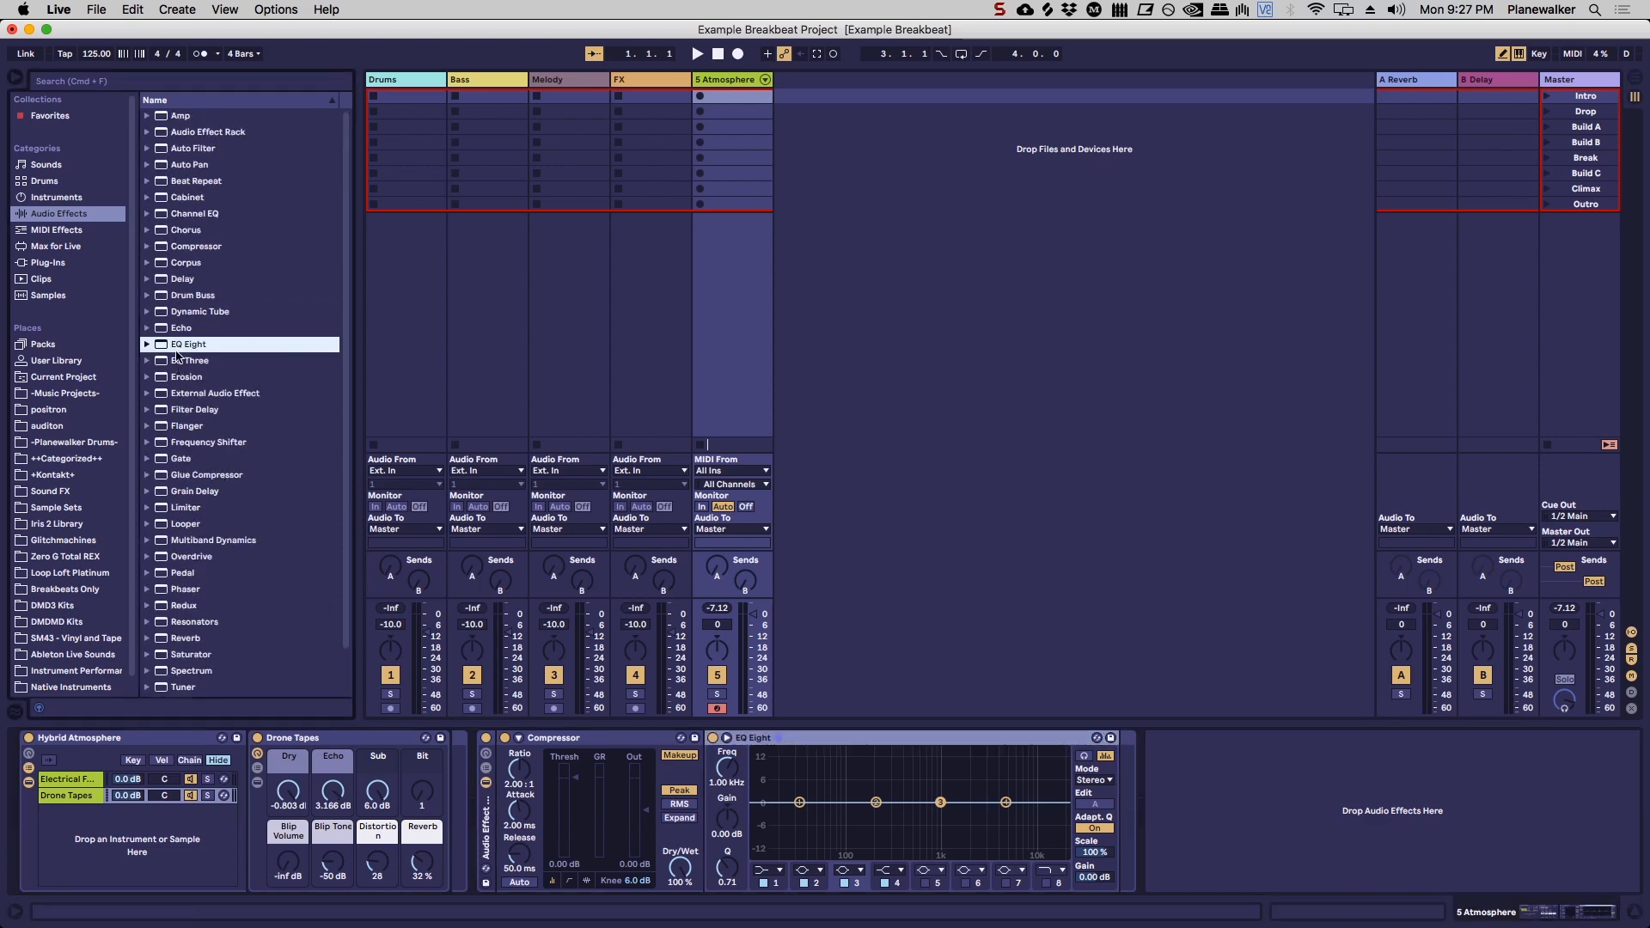
{"action": "mouse_move", "coordinate": [197, 464]}
{"action": "left_mouse_down"}
{"action": "mouse_move", "coordinate": [176, 462]}
{"action": "mouse_move", "coordinate": [526, 741]}
{"action": "mouse_move", "coordinate": [490, 807]}
{"action": "mouse_move", "coordinate": [532, 832]}
{"action": "left_mouse_up"}
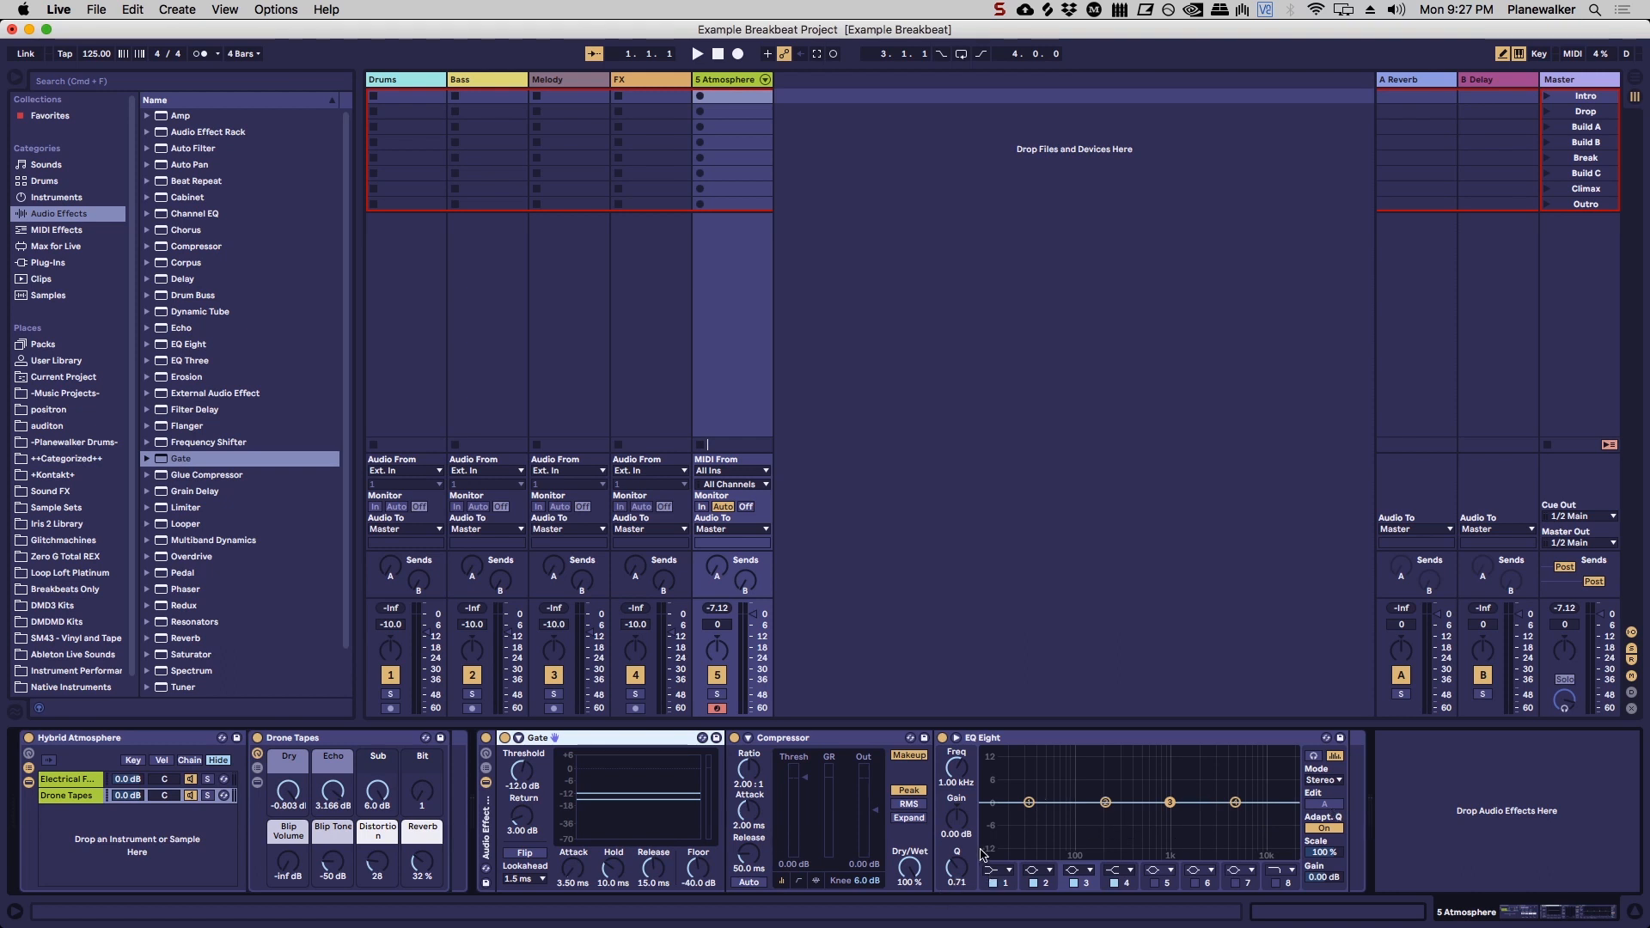
Step: Change EQ Eight's first band to a low-cut filter and set its frequency to 200 Hz
{"action": "left_click", "coordinate": [1009, 871]}
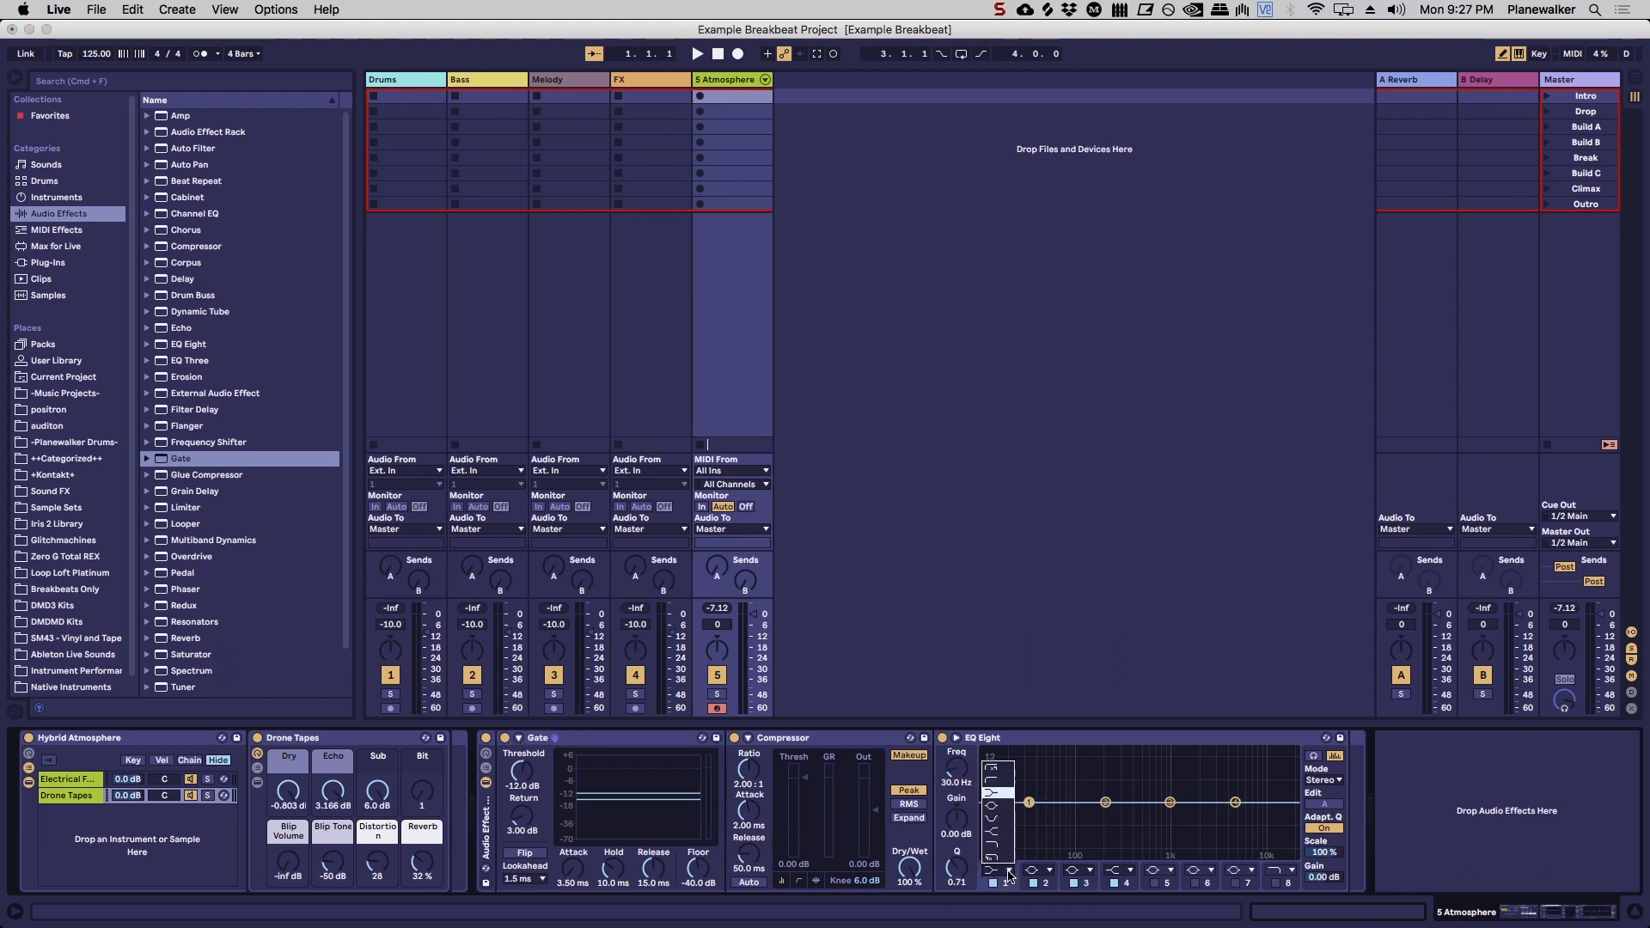
{"action": "left_click", "coordinate": [998, 781]}
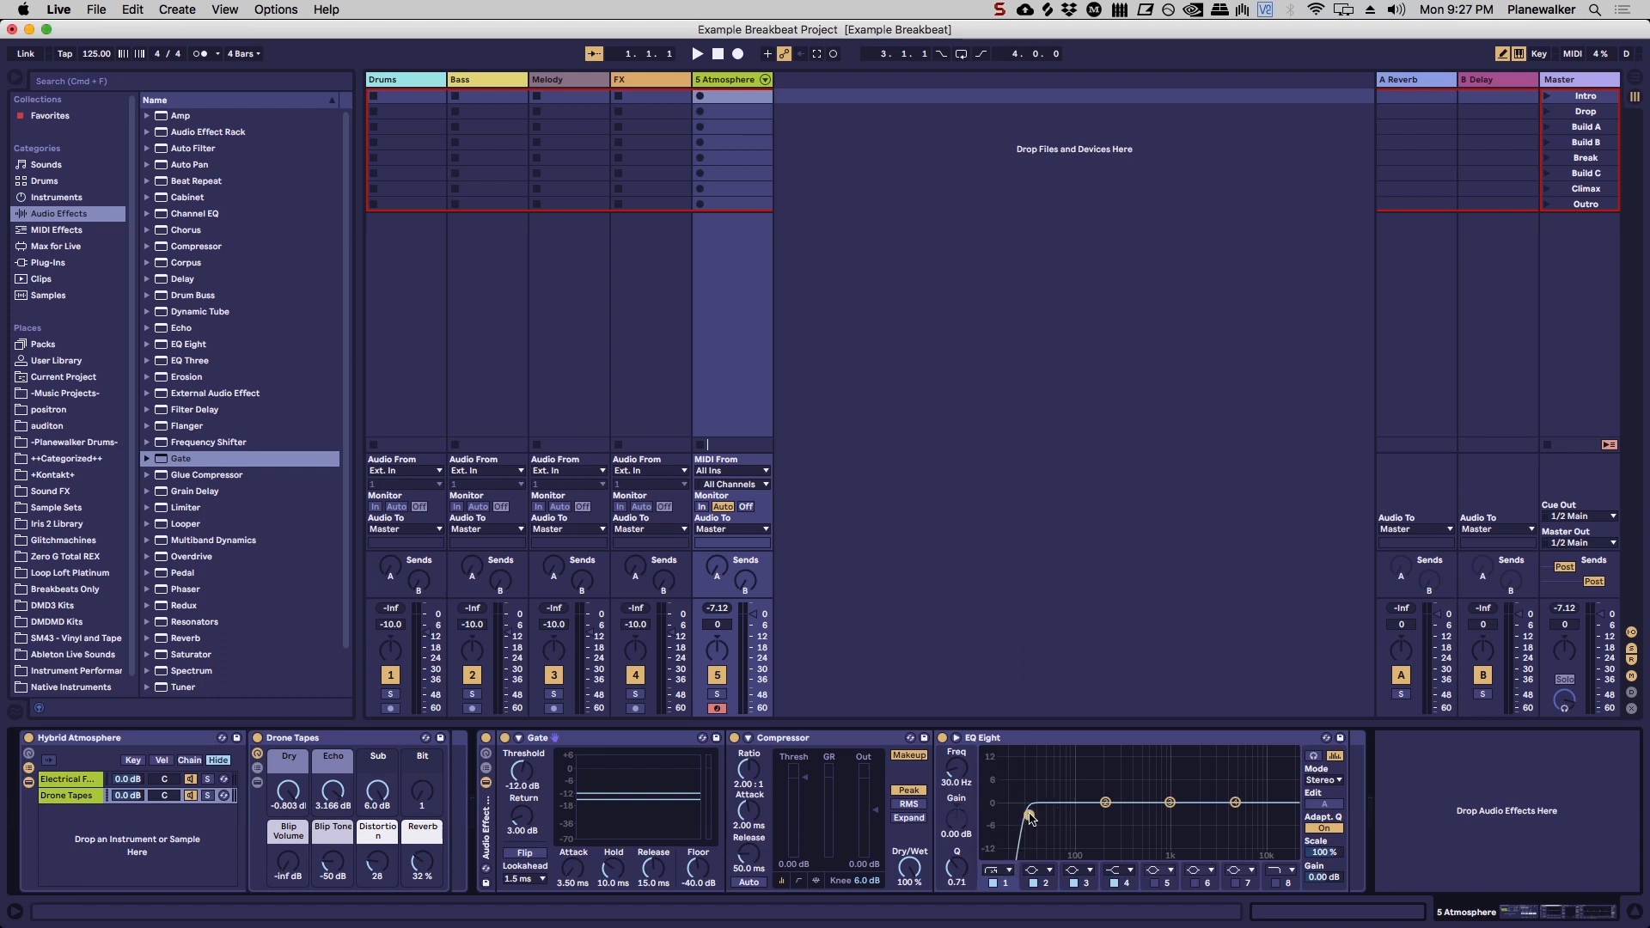
{"action": "left_click_drag", "start_coordinate": [962, 772], "coordinate": [961, 735]}
{"action": "left_click_drag", "start_coordinate": [957, 773], "coordinate": [957, 773]}
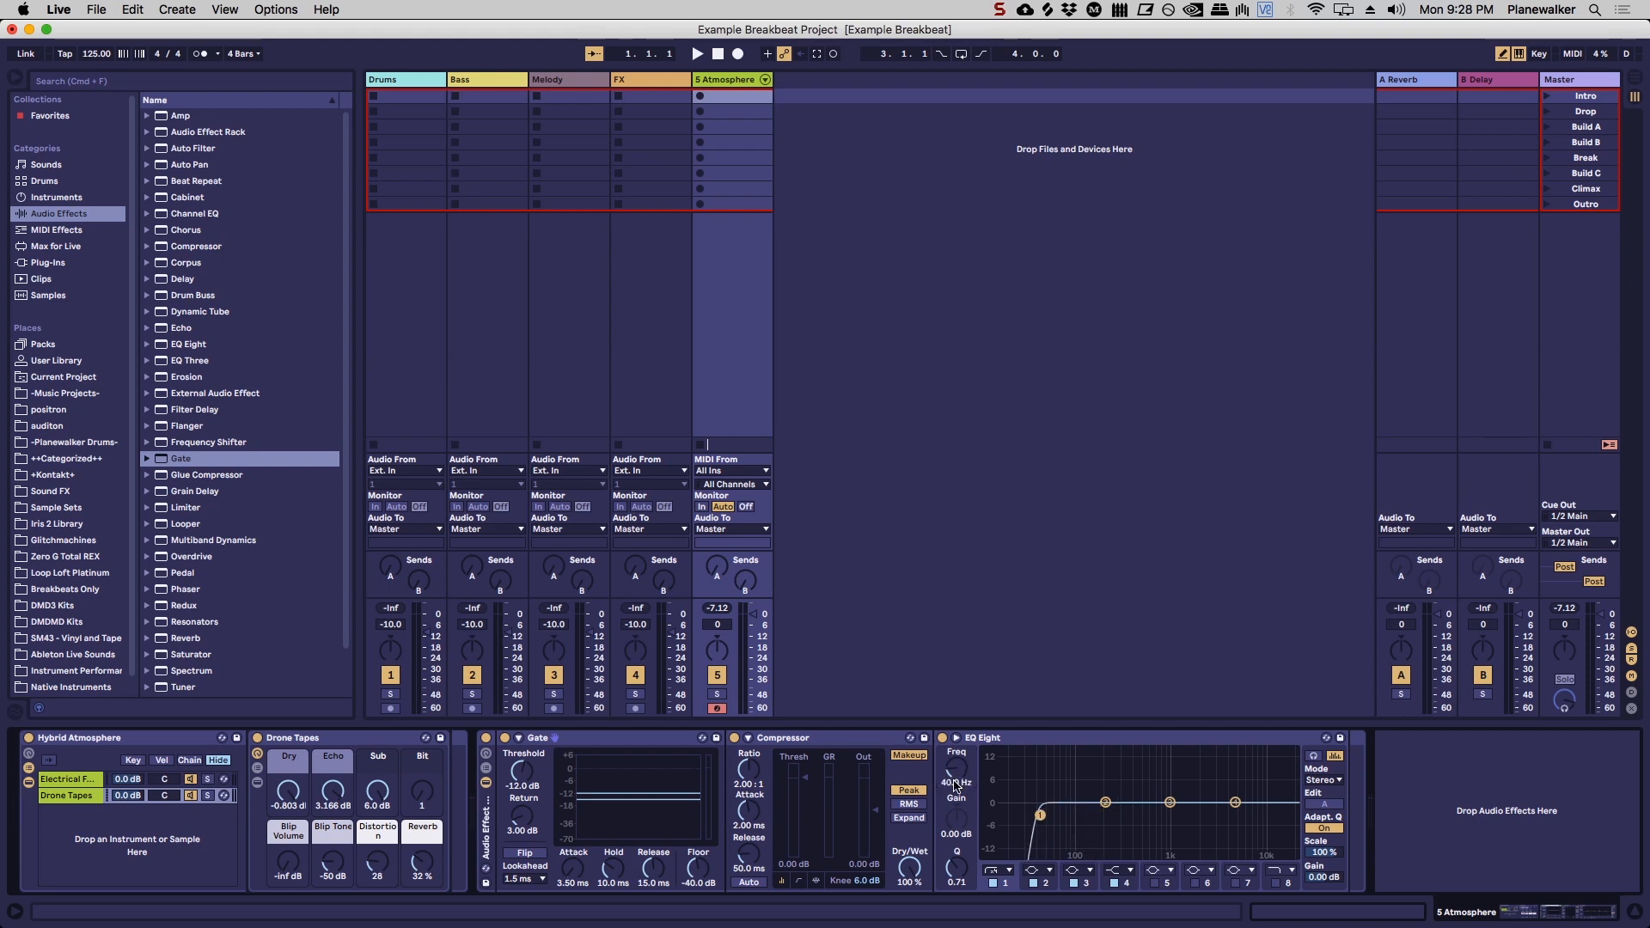
{"action": "type", "text": "0"}
{"action": "key", "text": "Return"}
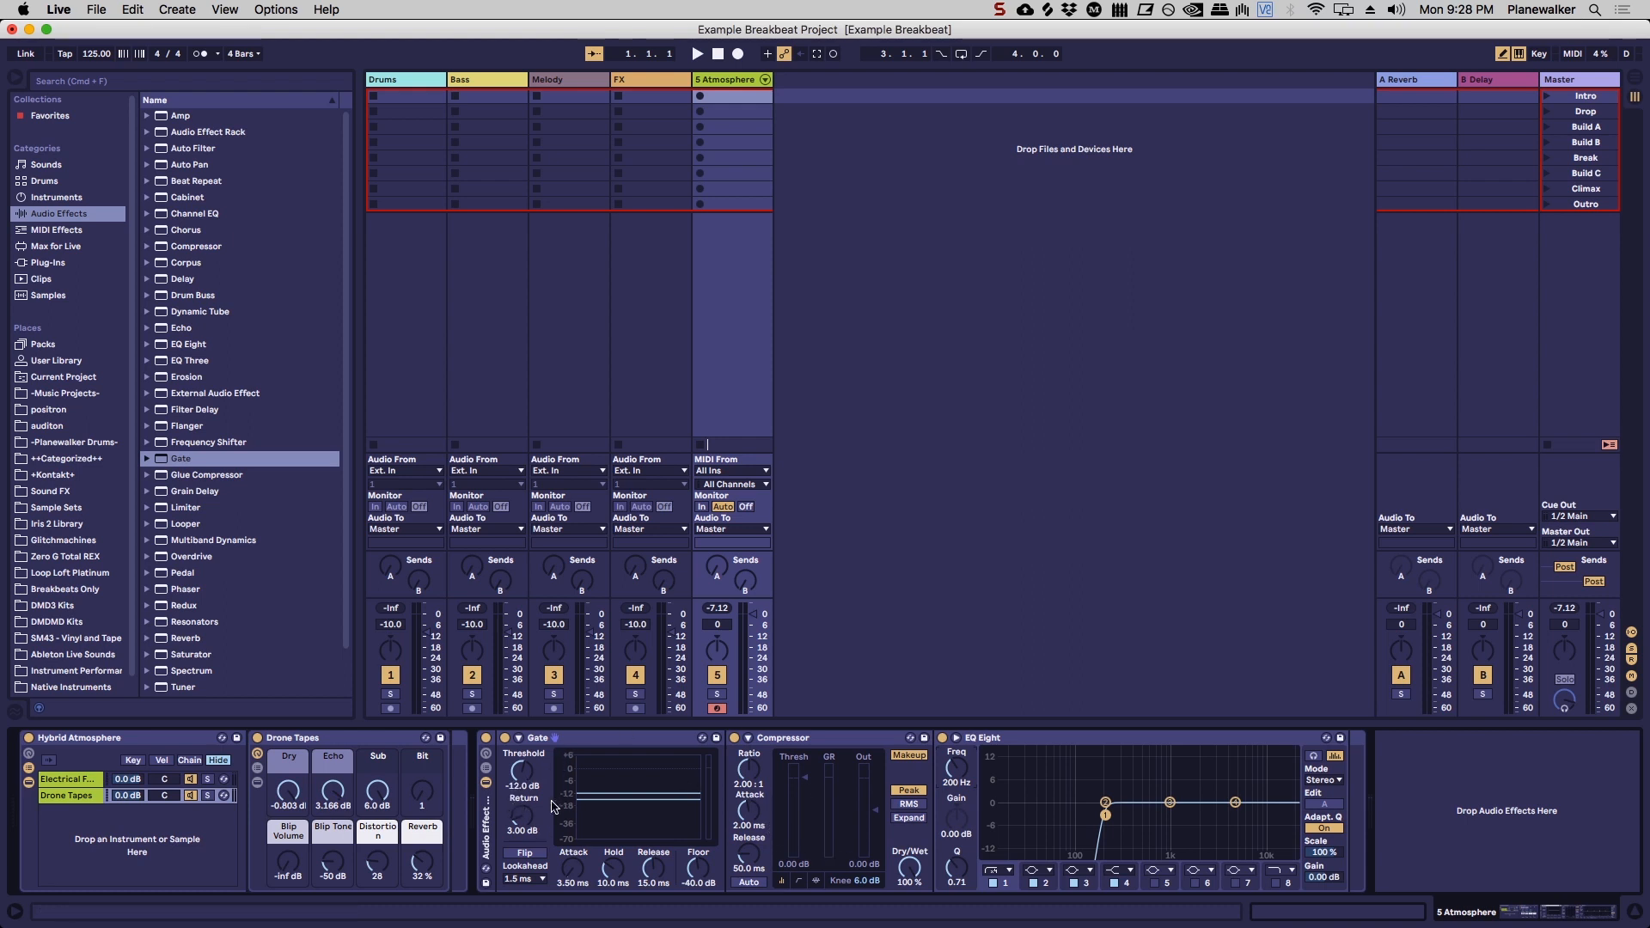
{"action": "mouse_move", "coordinate": [521, 771]}
{"action": "left_mouse_down"}
{"action": "mouse_move", "coordinate": [521, 741]}
{"action": "mouse_move", "coordinate": [520, 795]}
{"action": "left_mouse_up"}
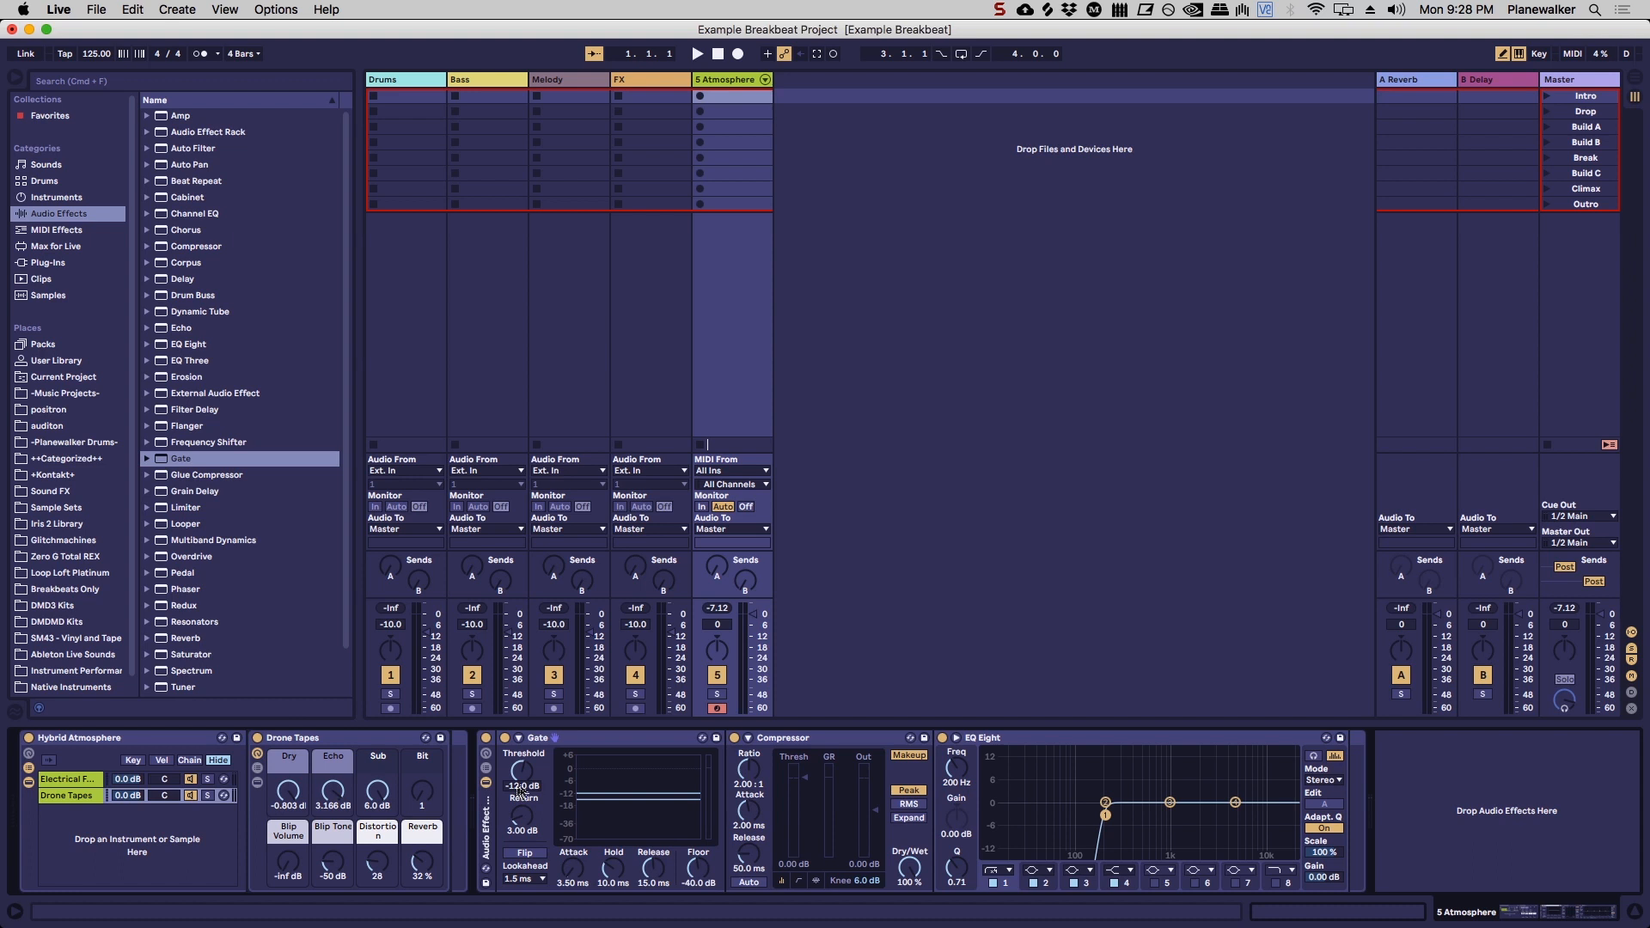
{"action": "left_click", "coordinate": [1153, 748]}
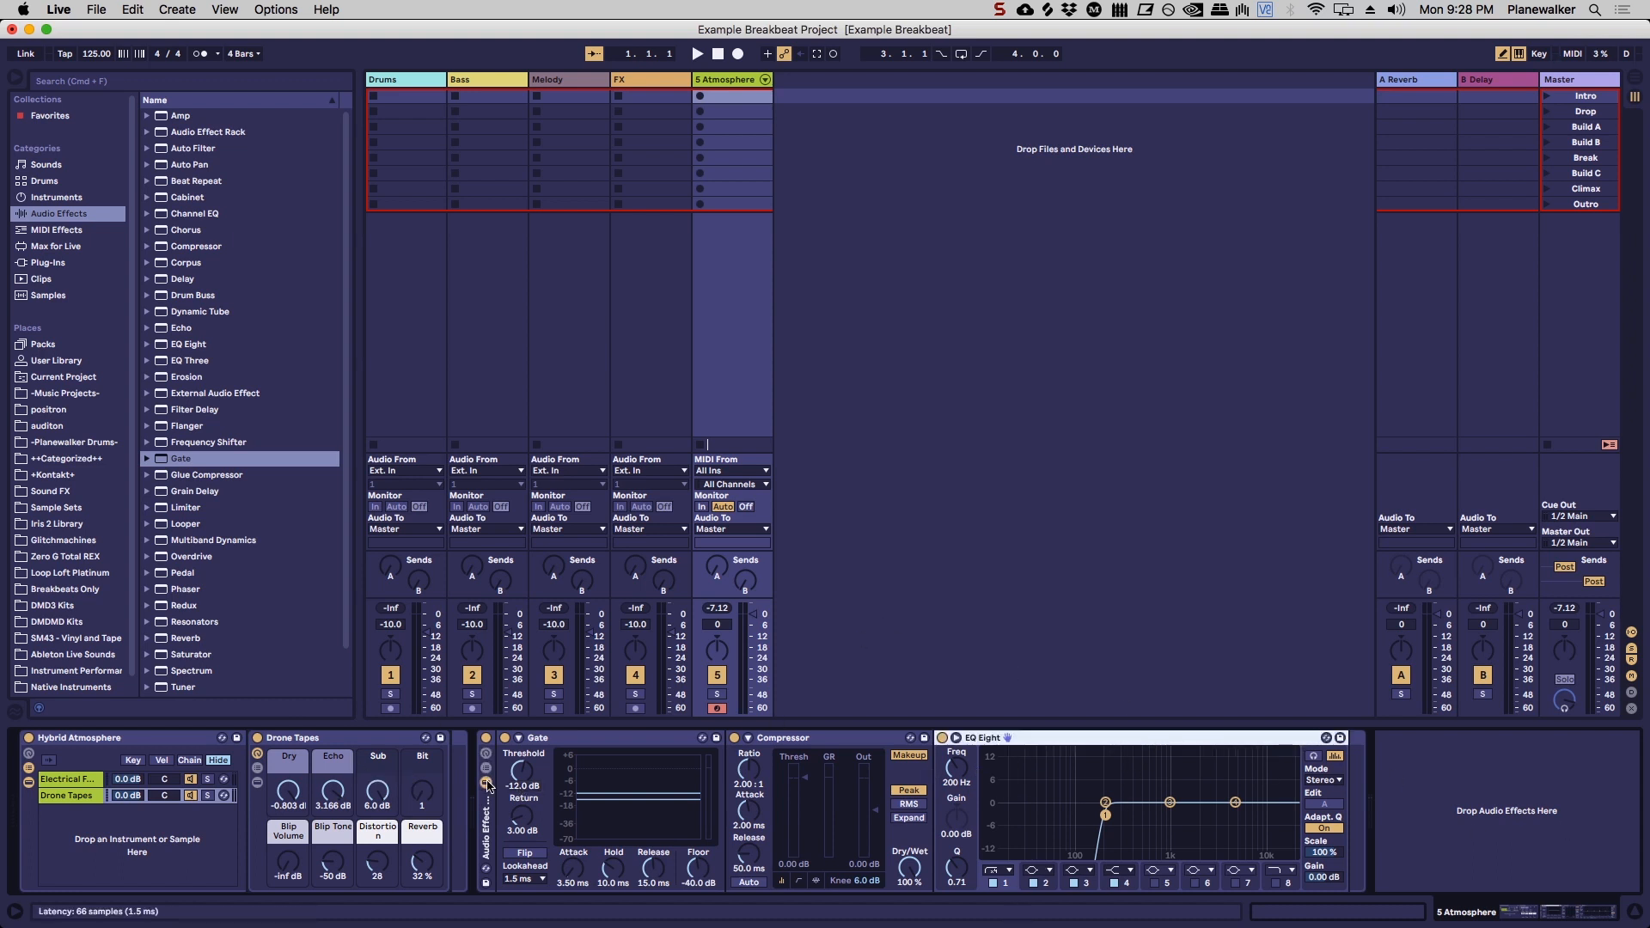
Step: Save the Audio Effect Rack on the Atmosphere track to the User Library as Gate-Comp-EQ
{"action": "left_click", "coordinate": [486, 884]}
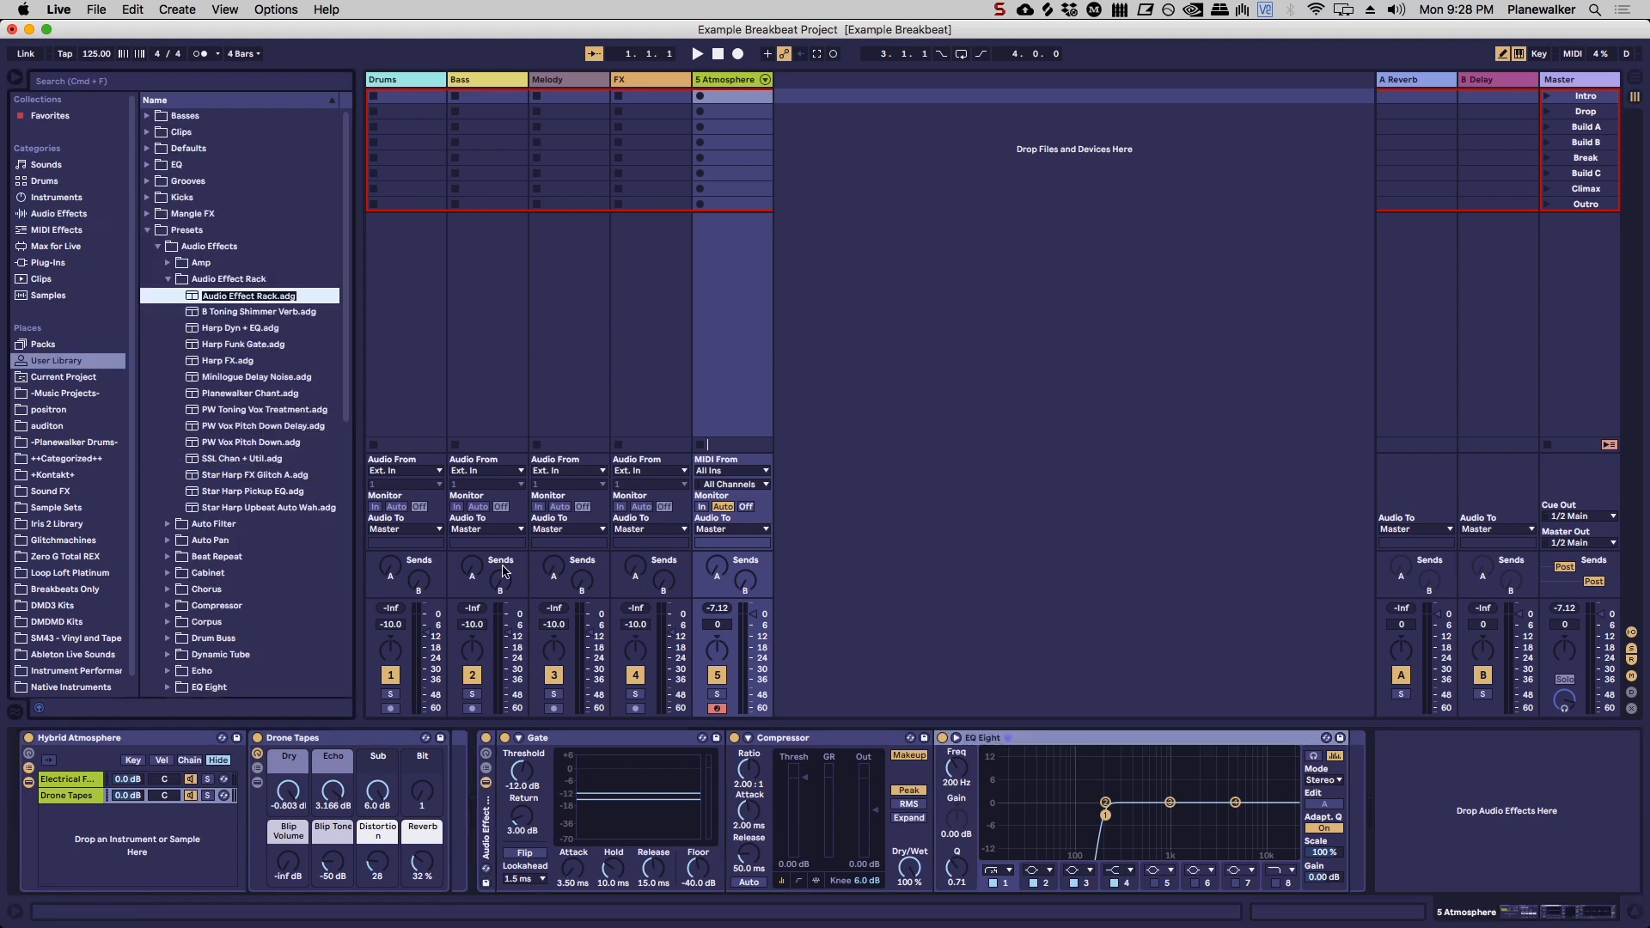
{"action": "key", "text": "Return"}
{"action": "key", "text": "alt+BackSpace"}
{"action": "key", "text": "alt+BackSpace"}
{"action": "key", "text": "alt+BackSpace"}
{"action": "key", "text": "Return"}
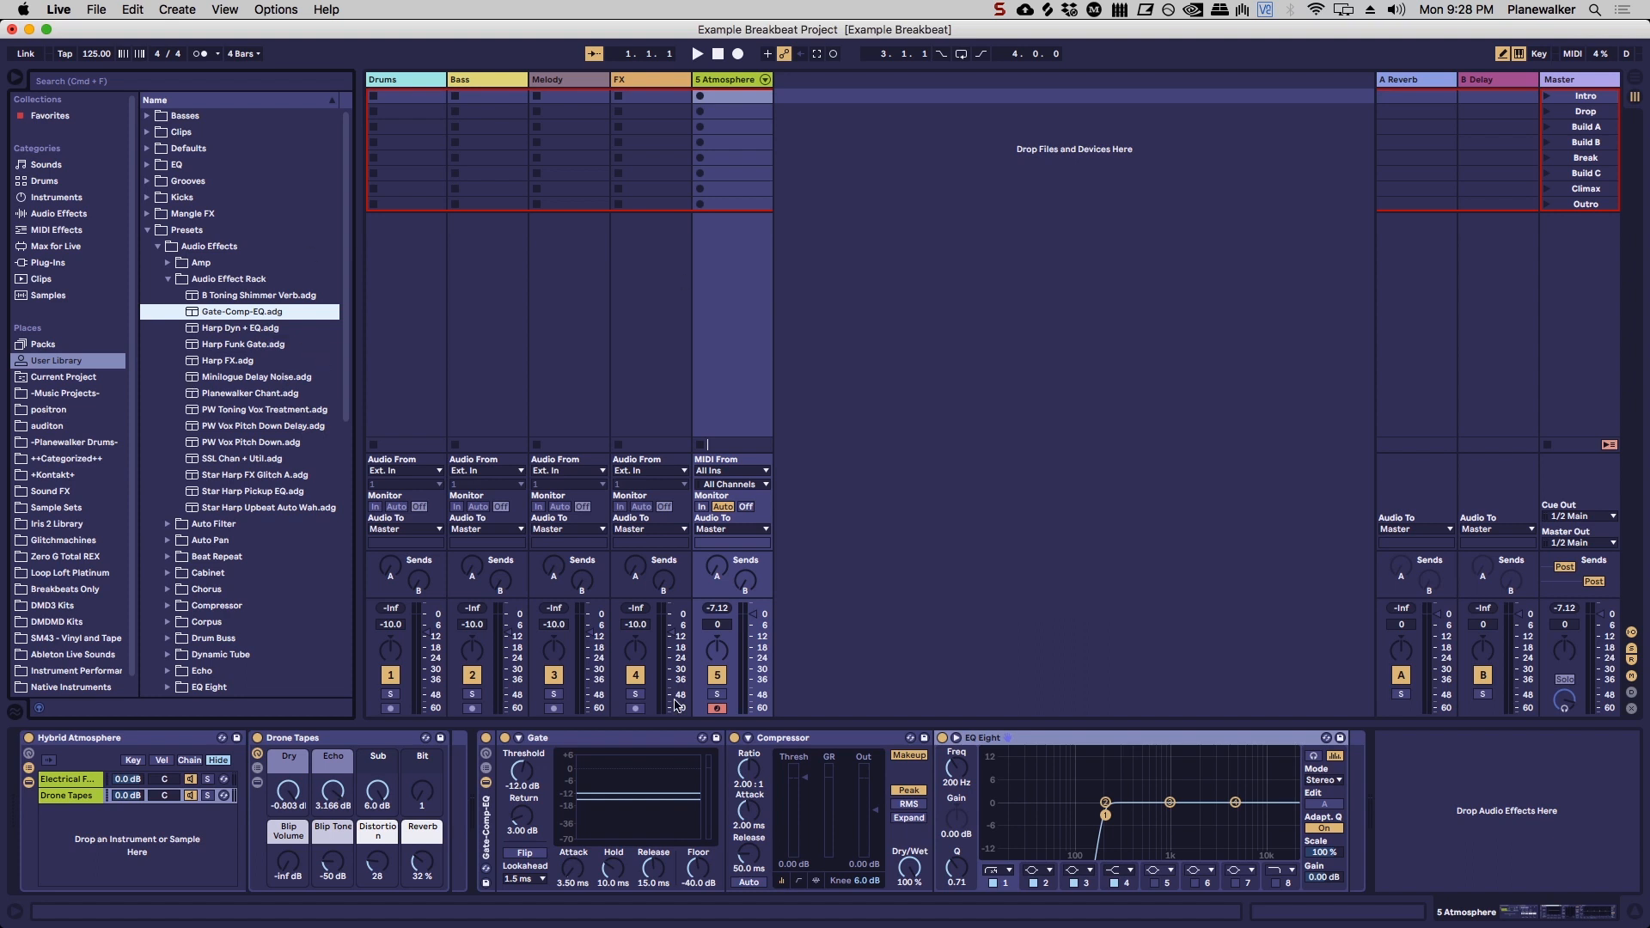